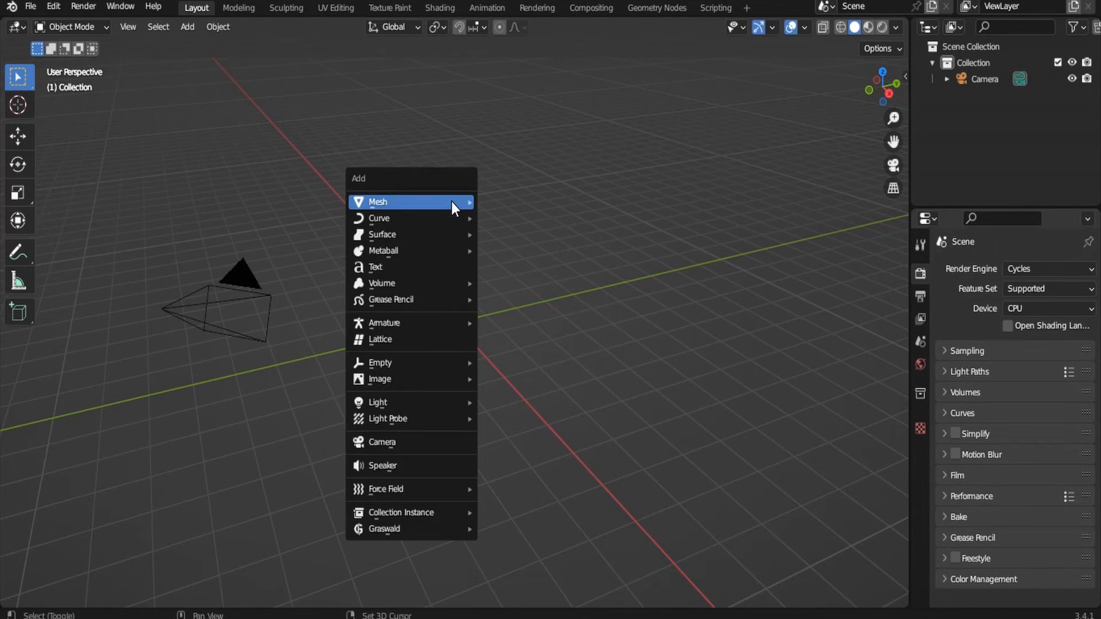
Step: Add a plane mesh at the scene origin and scale it by a factor of 2
mouse_move(452, 201)
click(493, 203)
text(s2)
key(Return)
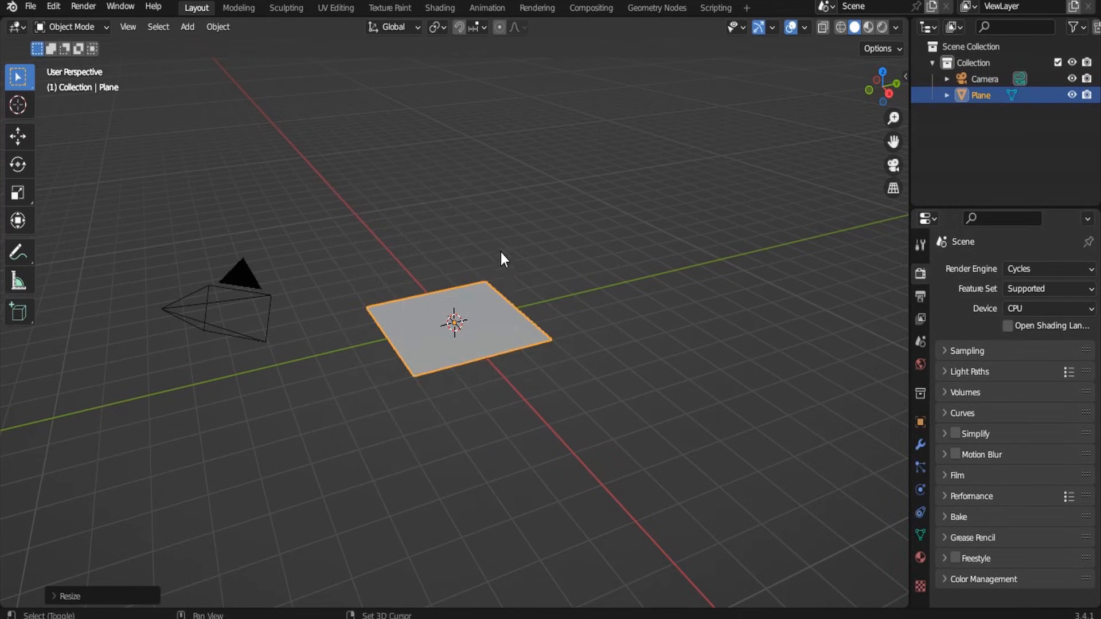
Step: Add a Monkey mesh at the centre of the plane
key(shift+a)
mouse_move(511, 249)
click(583, 405)
Step: Tilt the monkey head about the X axis and raise it along Z so that it rests on the plane
scroll(578, 314, up, 4)
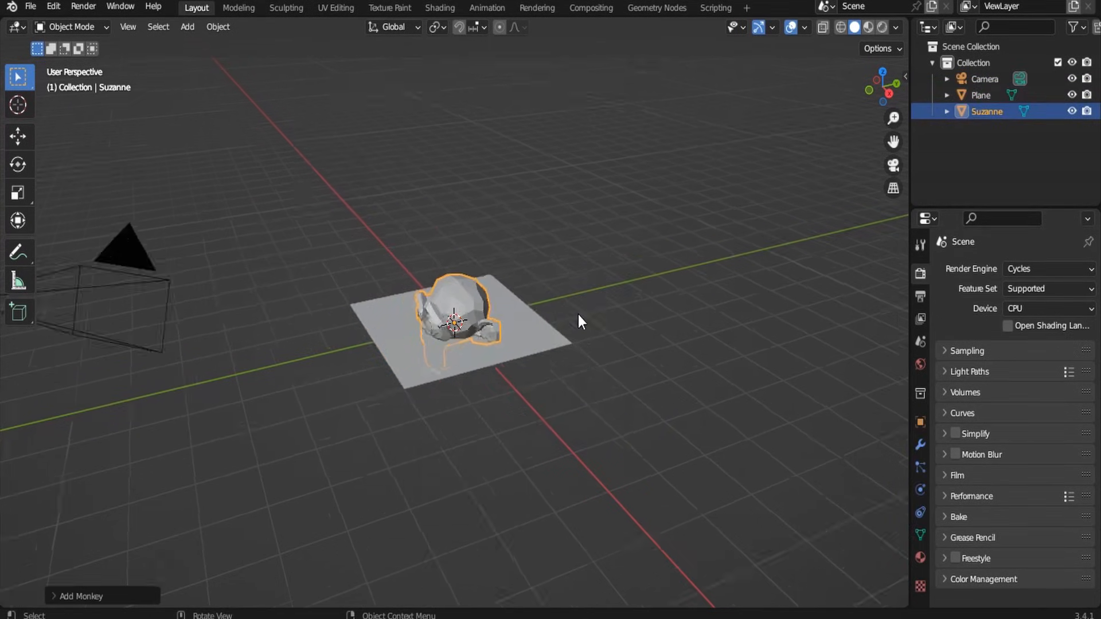
key(r)
key(x)
click(651, 443)
key(g)
key(z)
click(643, 403)
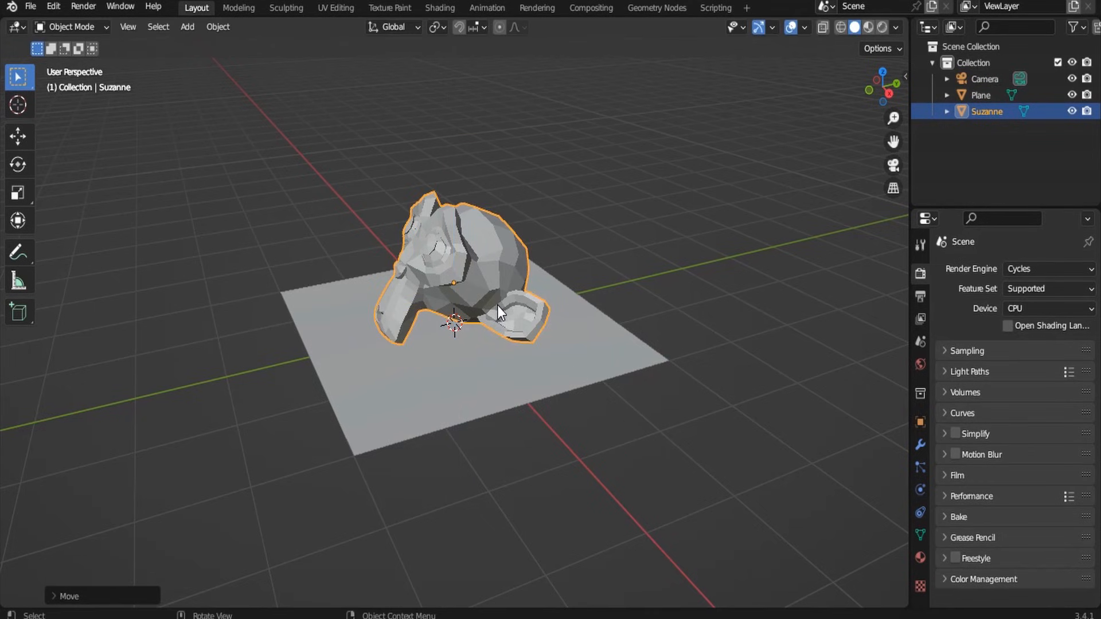
Step: Apply a level 2 subdivision surface to the monkey head and shade it smooth
key(ctrl+2)
right_click(459, 206)
click(459, 205)
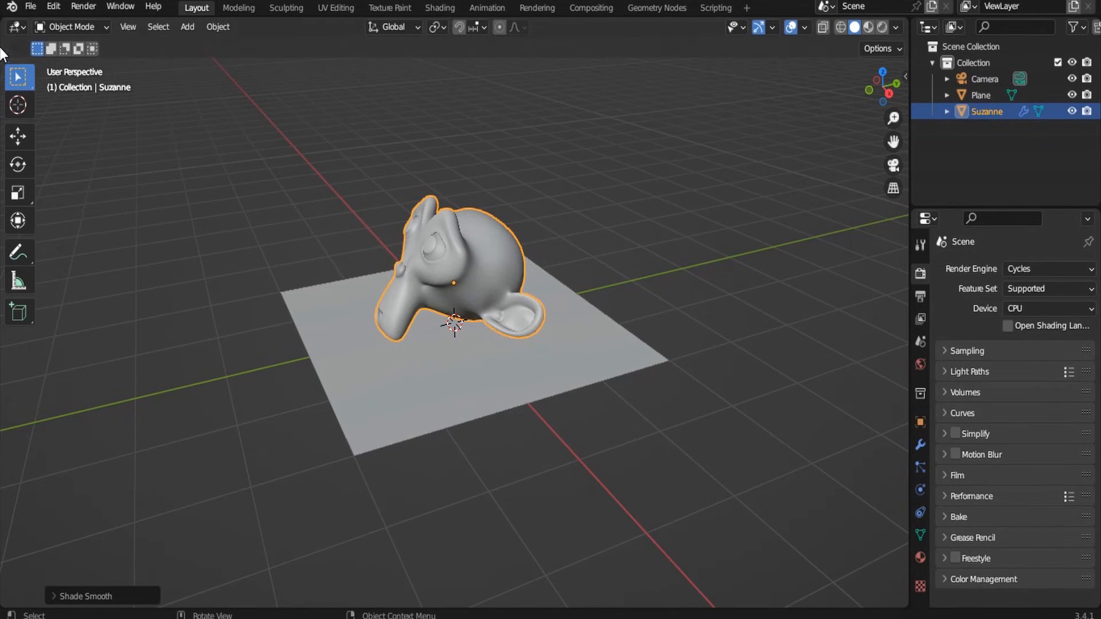
Step: Split the 3D viewport into two side-by-side areas and turn one into a Shader Editor showing the World nodes
drag(11, 22, 473, 67)
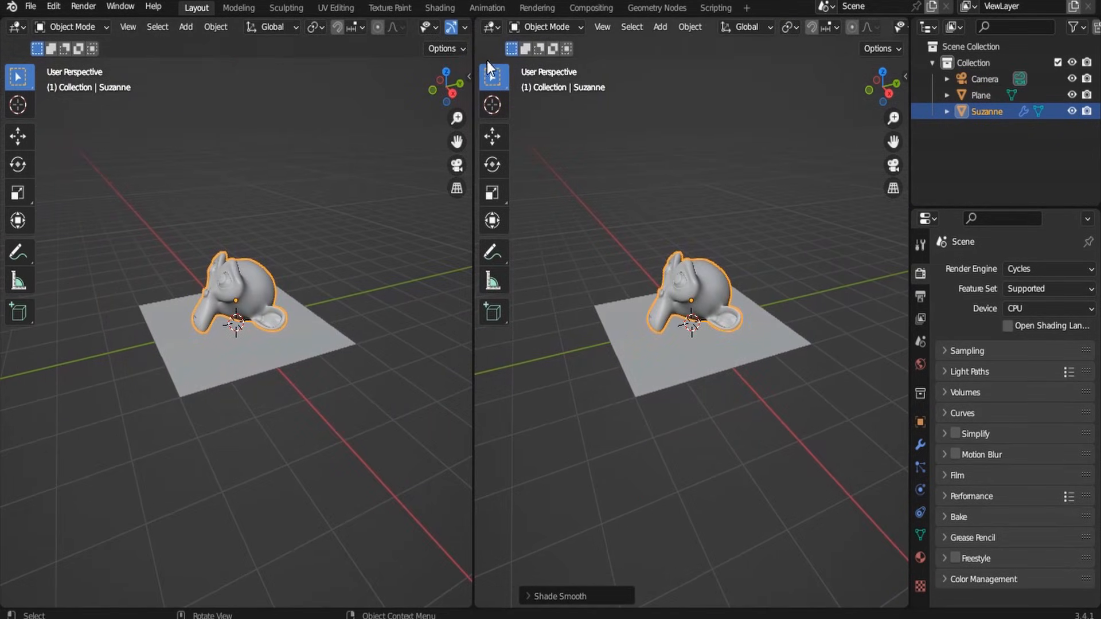
click(18, 26)
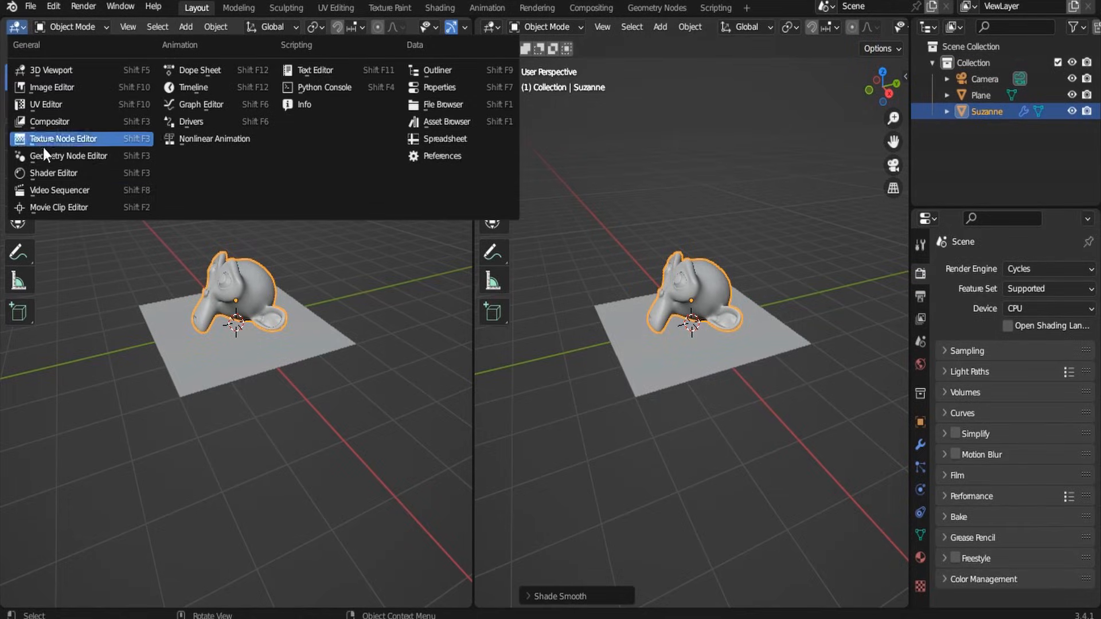
click(57, 179)
key(n)
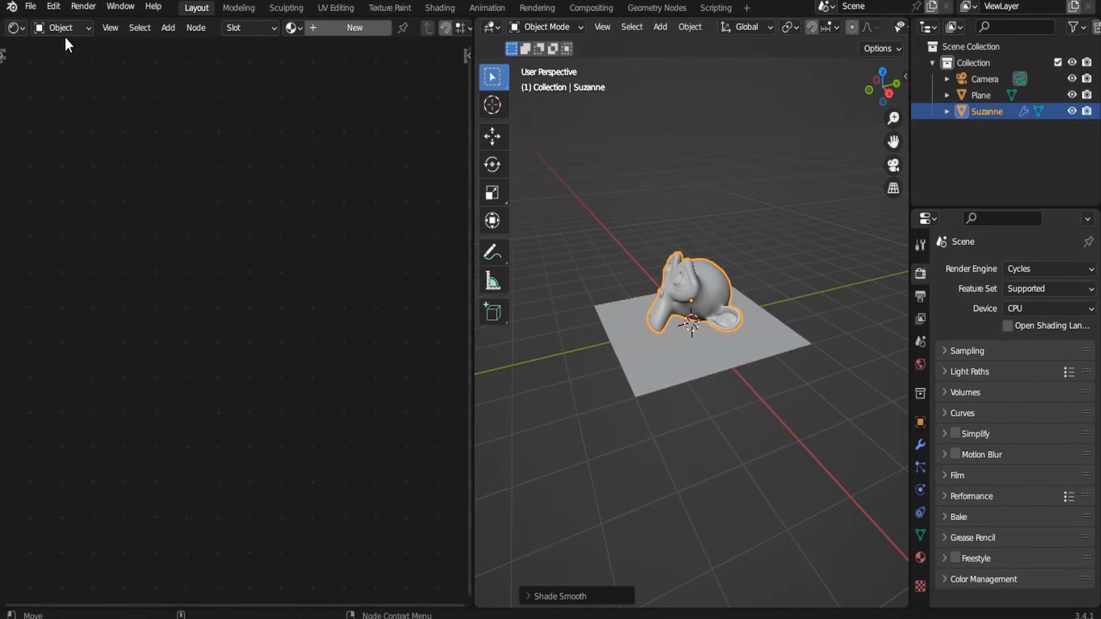
click(61, 30)
click(63, 64)
Step: Switch the 3D viewport to Rendered shading and hide its tool shelf
scroll(877, 30, down, 5)
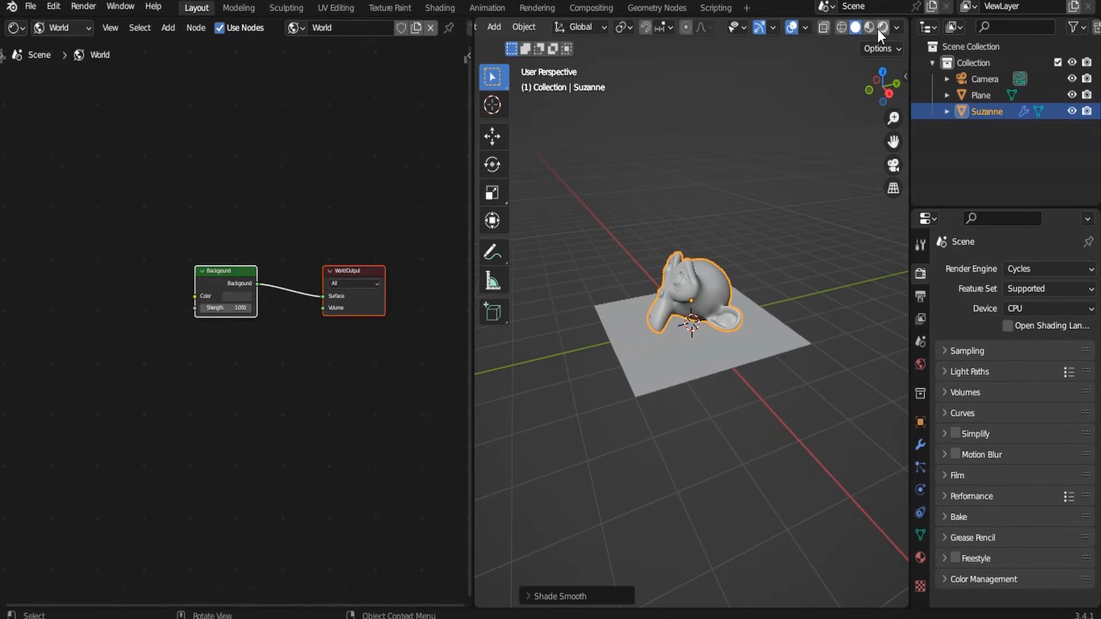
click(884, 28)
key(t)
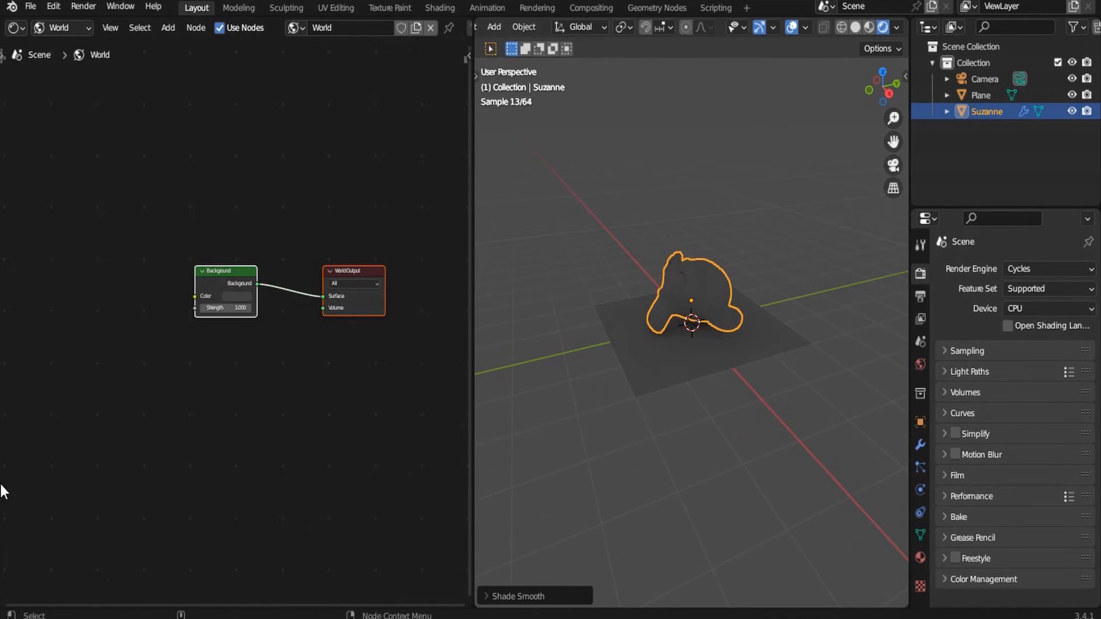
Step: Add an Environment Texture node before the Background node in the World node tree
scroll(135, 198, up, 2)
middle_drag(132, 257, 273, 236)
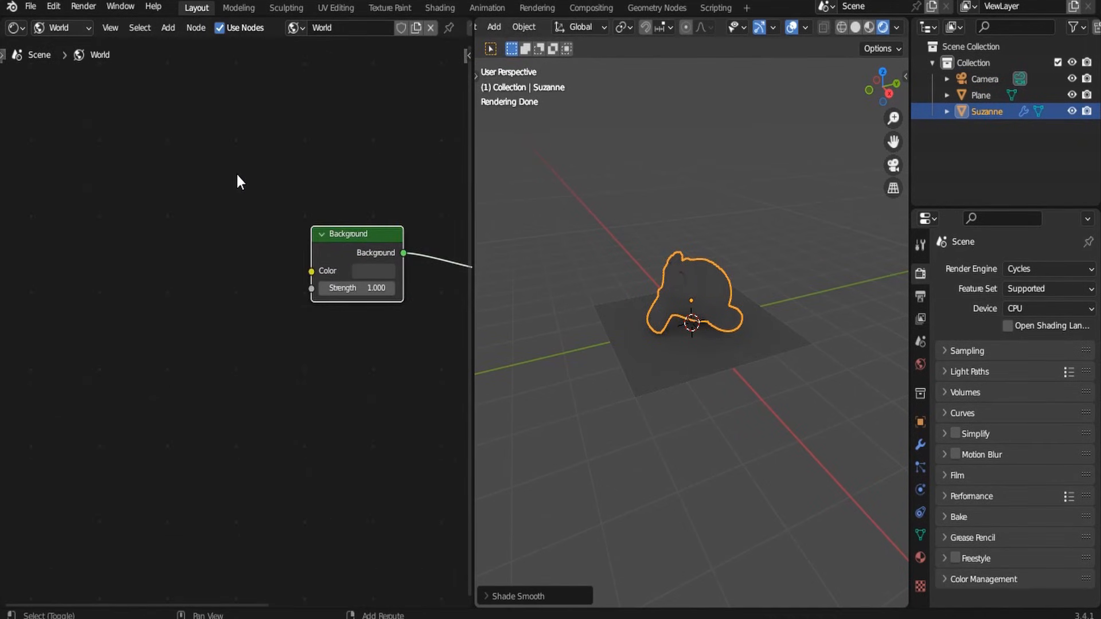
key(shift+a)
click(235, 165)
text(env)
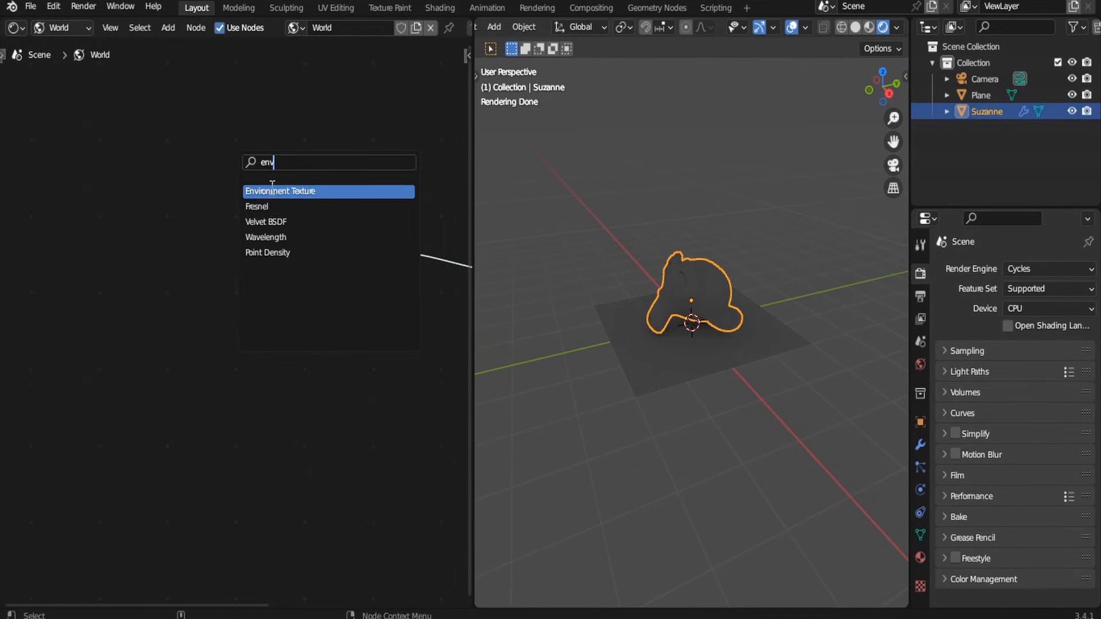
click(272, 187)
click(140, 260)
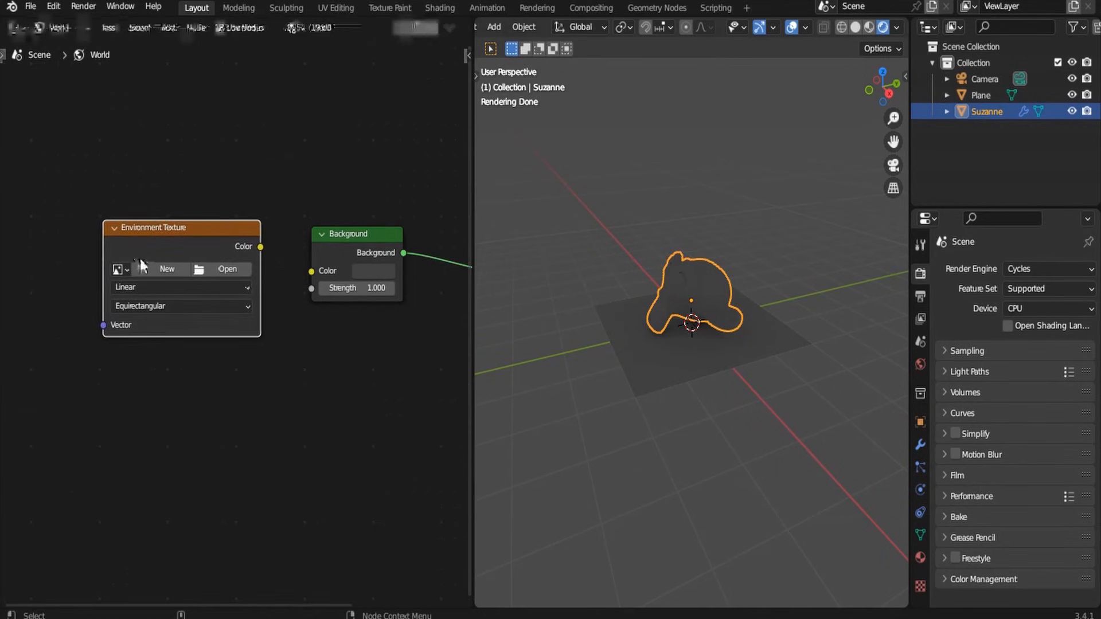
Step: Load kloppenheim_06_puresky_4k.hdr into the Environment Texture node and connect its Color output to the Background's Color input
scroll(219, 265, up, 1)
click(219, 257)
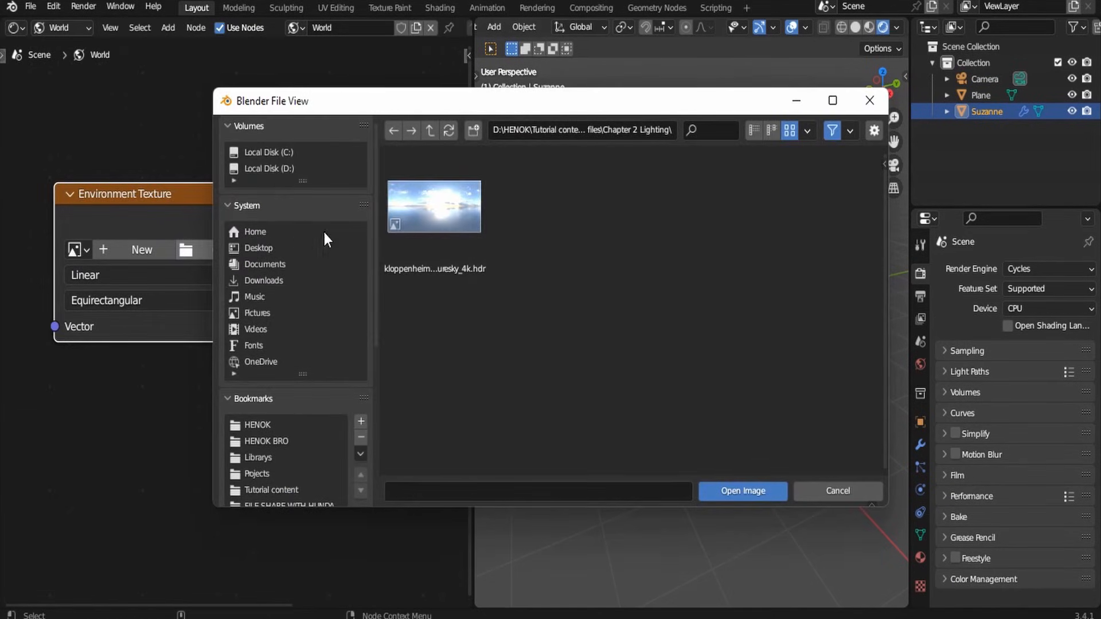
click(437, 221)
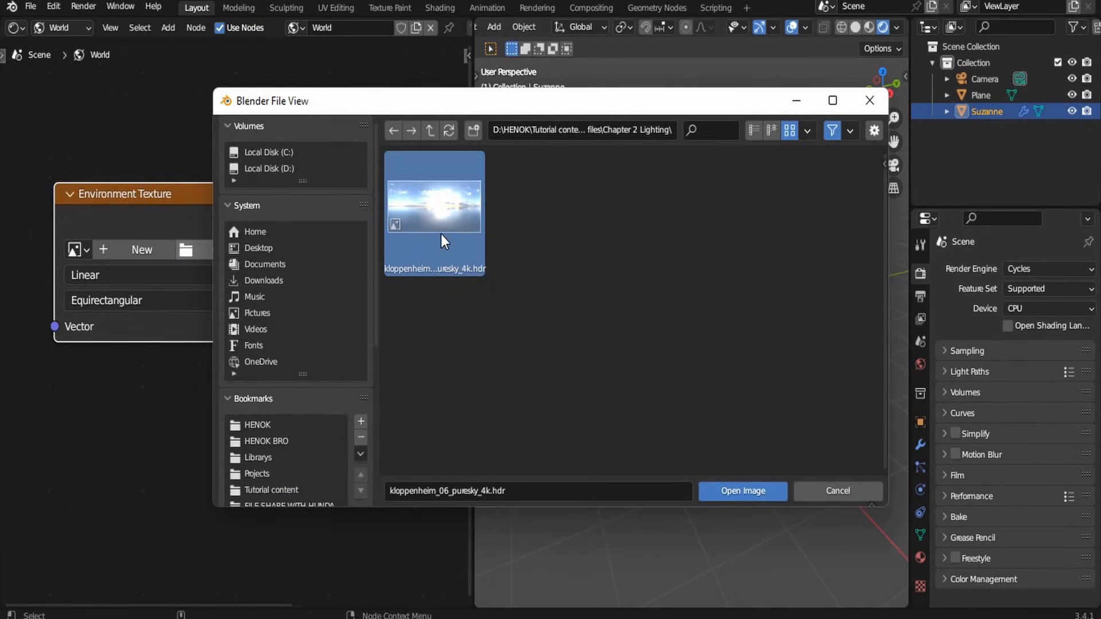
click(738, 493)
drag(270, 218, 339, 253)
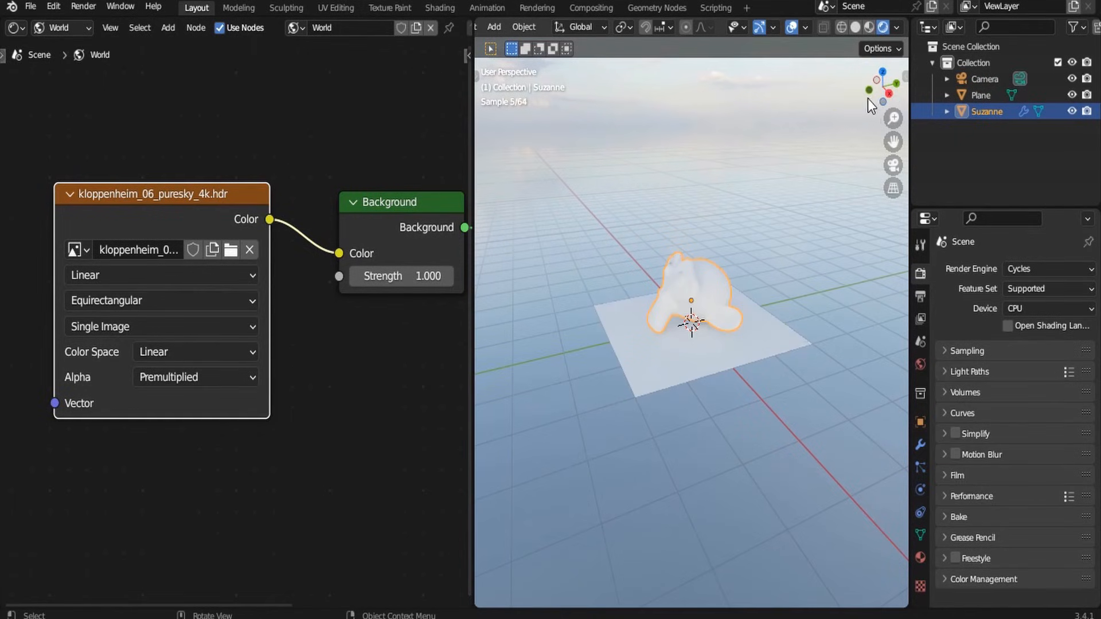
drag(878, 87, 871, 66)
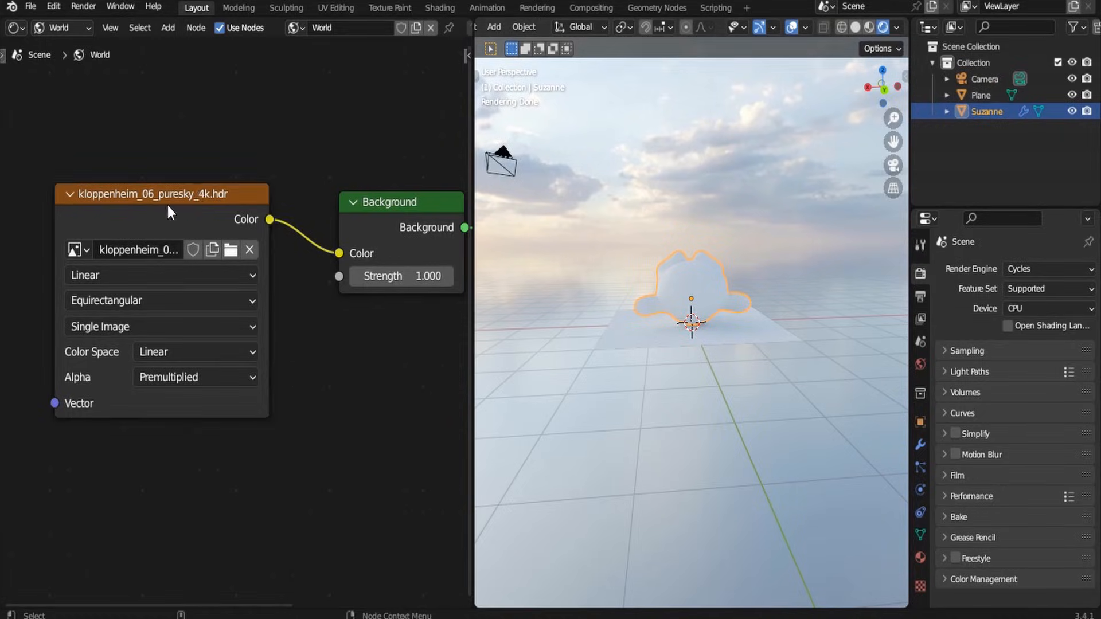
Step: Maximize the Shader Editor and add a Sky Texture node above the environment texture node
key(ctrl+space)
middle_drag(410, 169, 346, 352)
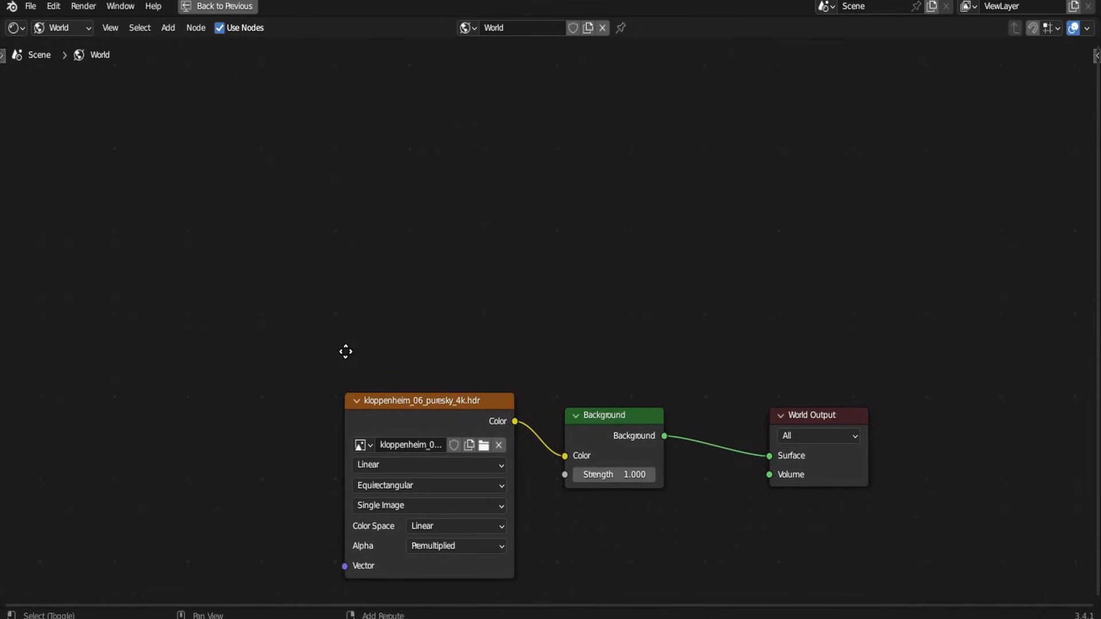
scroll(405, 236, up, 2)
key(shift+a)
text(sk)
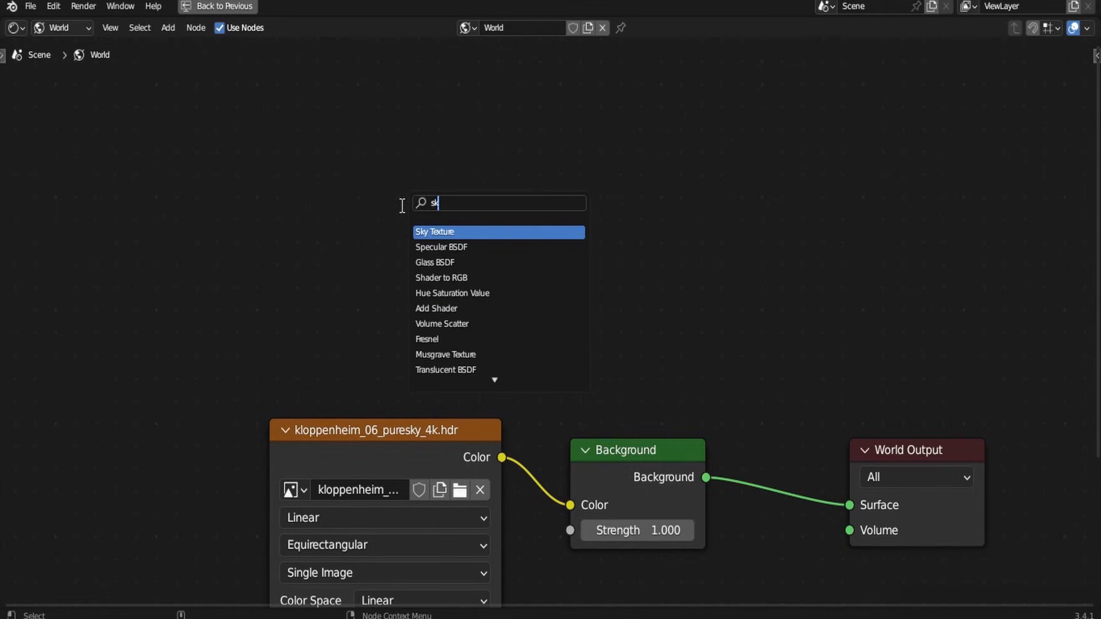
text(y)
click(438, 231)
click(315, 97)
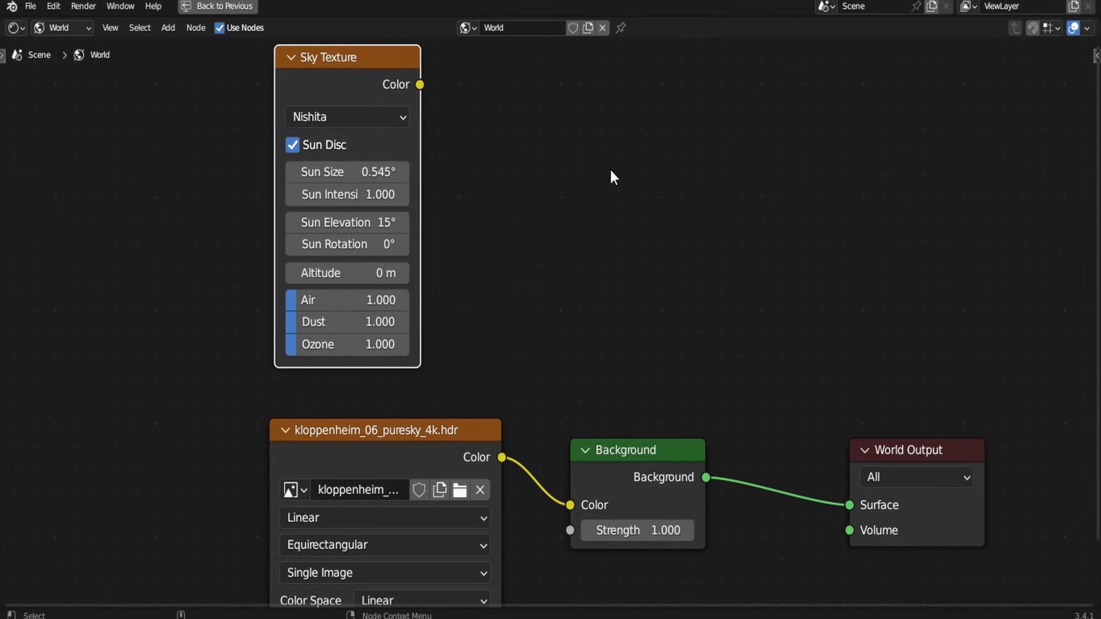
Step: Duplicate the Background node beside the Sky Texture and connect the Sky Texture's Color output to the copy's Color input
click(653, 490)
key(shift+d)
click(634, 110)
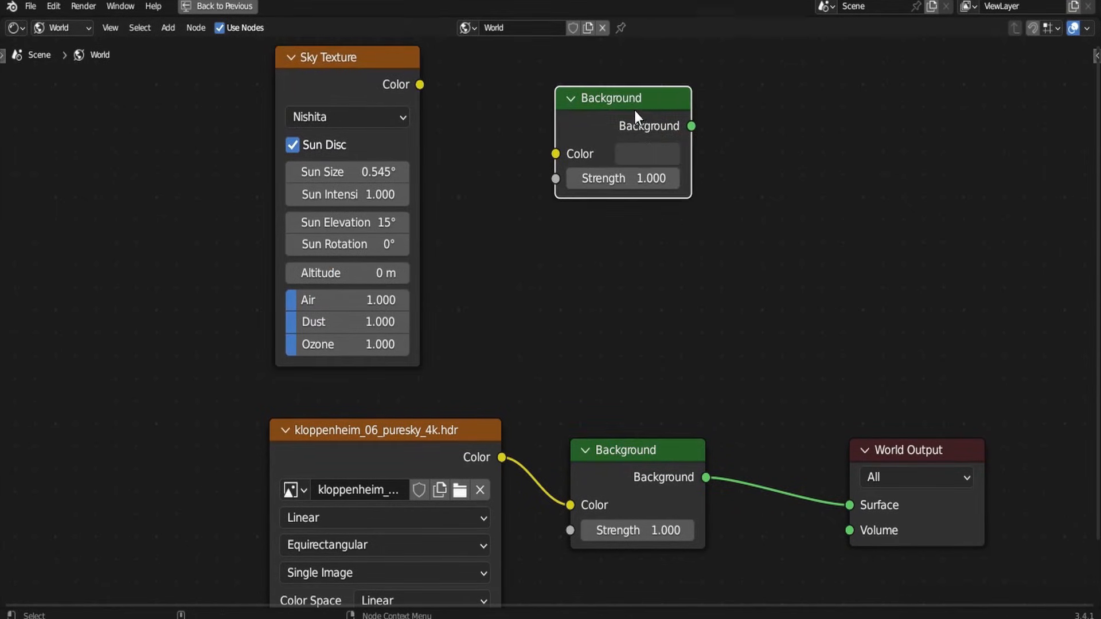
drag(419, 84, 555, 154)
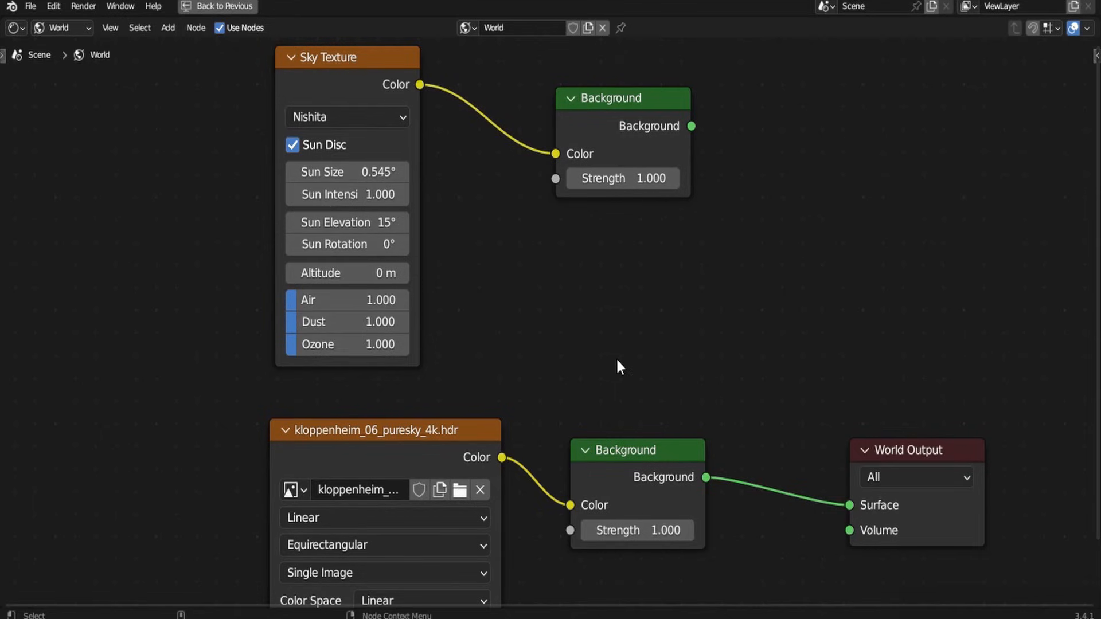
Step: Move the HDRI's Background node up and insert a Mix Shader node between it and the World Output
drag(653, 442, 670, 339)
key(shift+a)
click(761, 230)
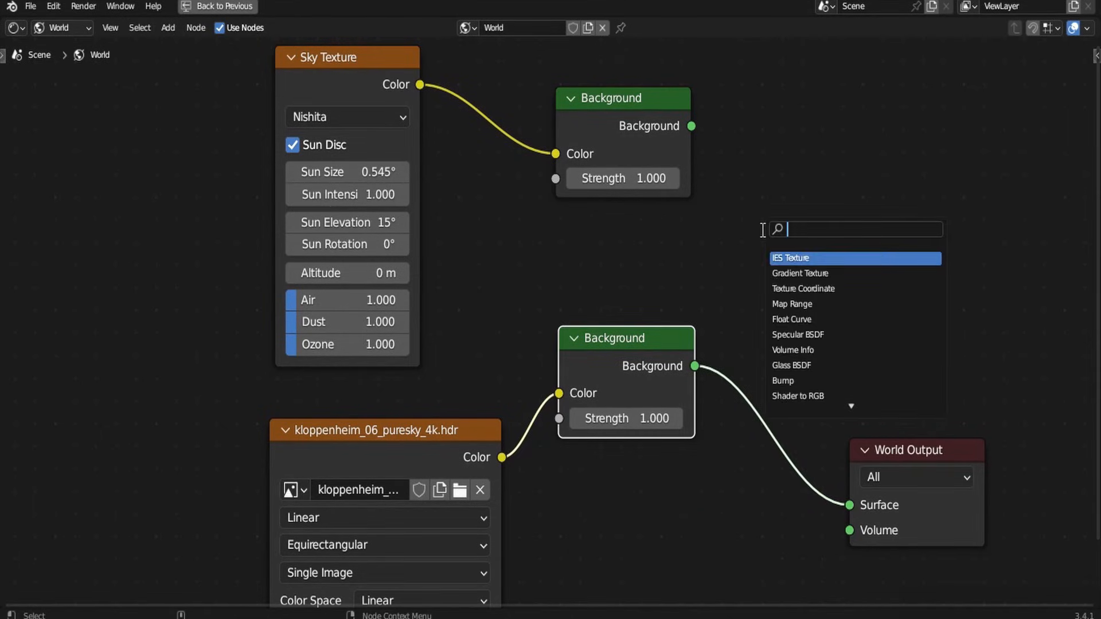
text(mix)
click(786, 270)
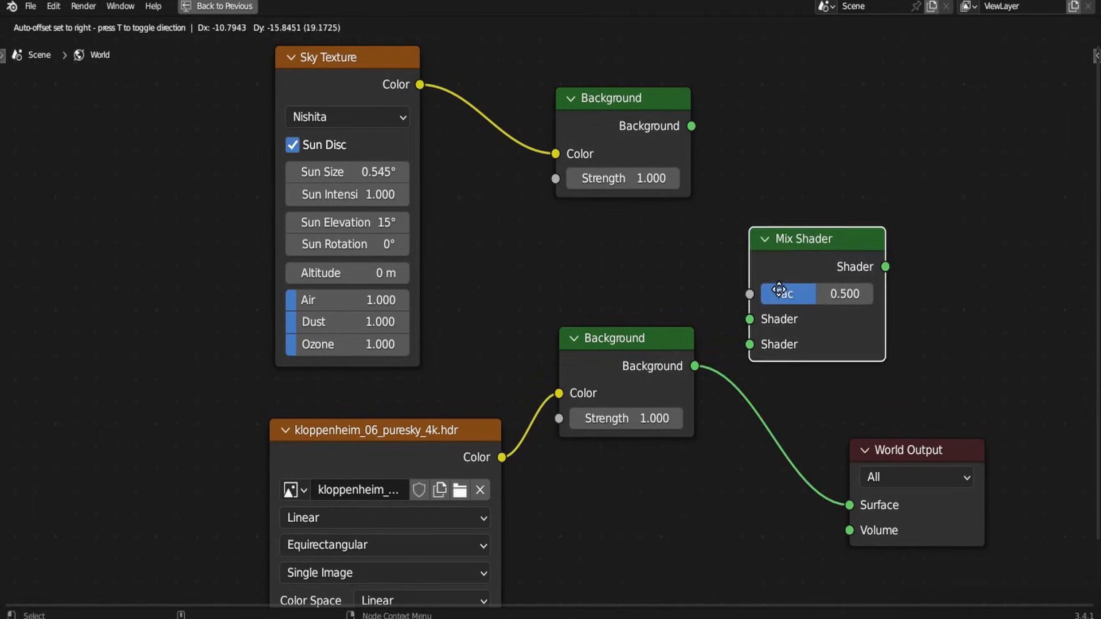
click(761, 332)
drag(799, 285, 793, 189)
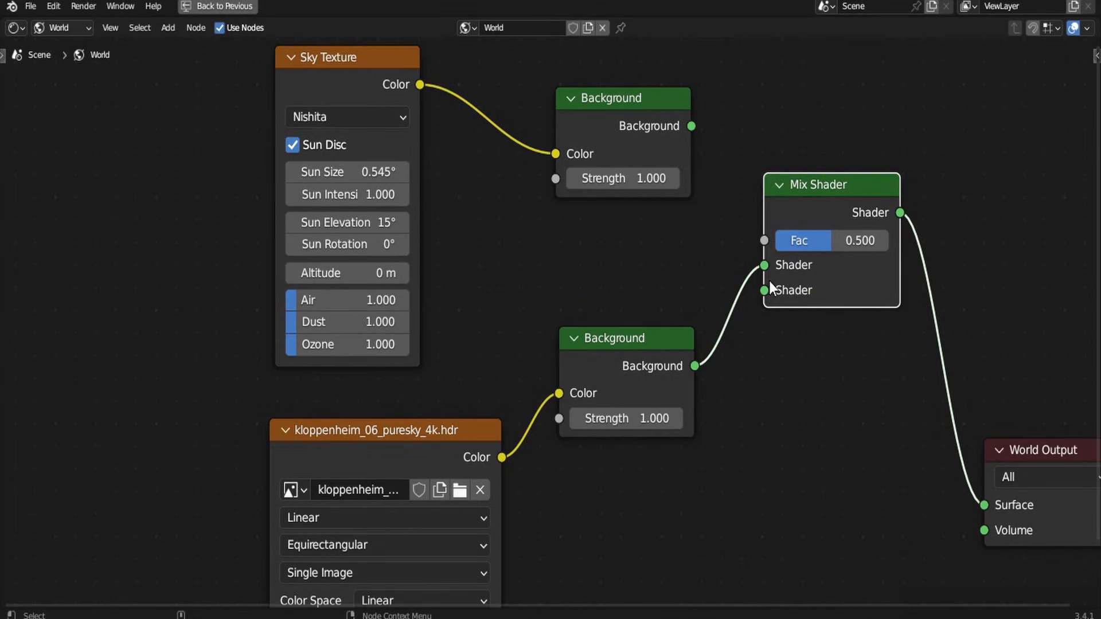
Step: Connect the sky Background to the Mix Shader's first Shader input and the HDRI Background to the second, and restore the split layout
drag(764, 265, 768, 290)
drag(692, 126, 765, 265)
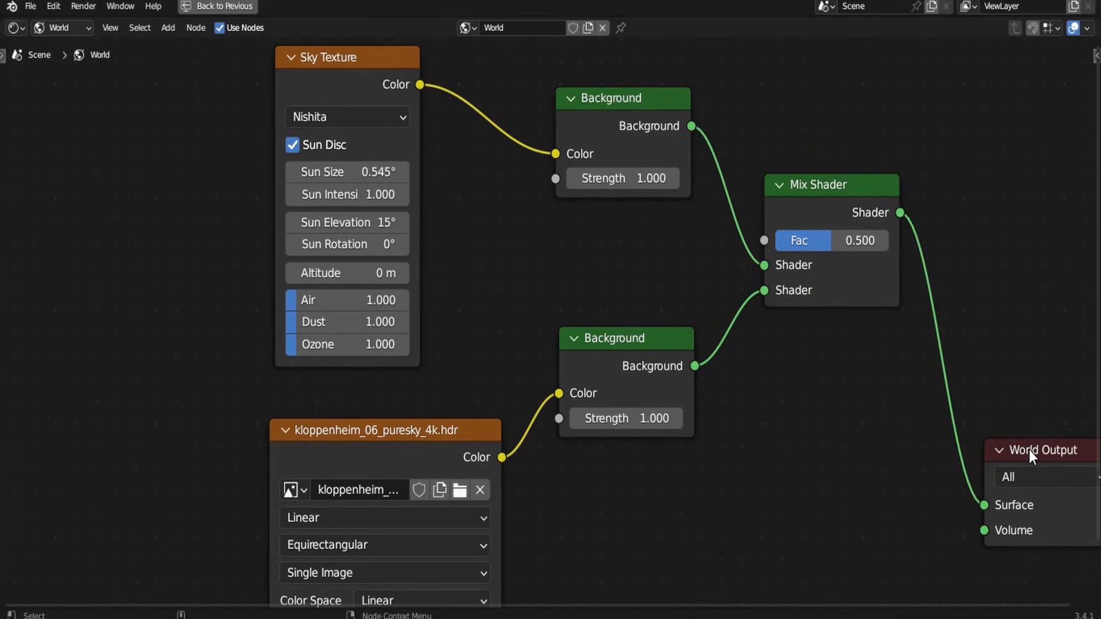
drag(1029, 449, 997, 192)
key(ctrl+space)
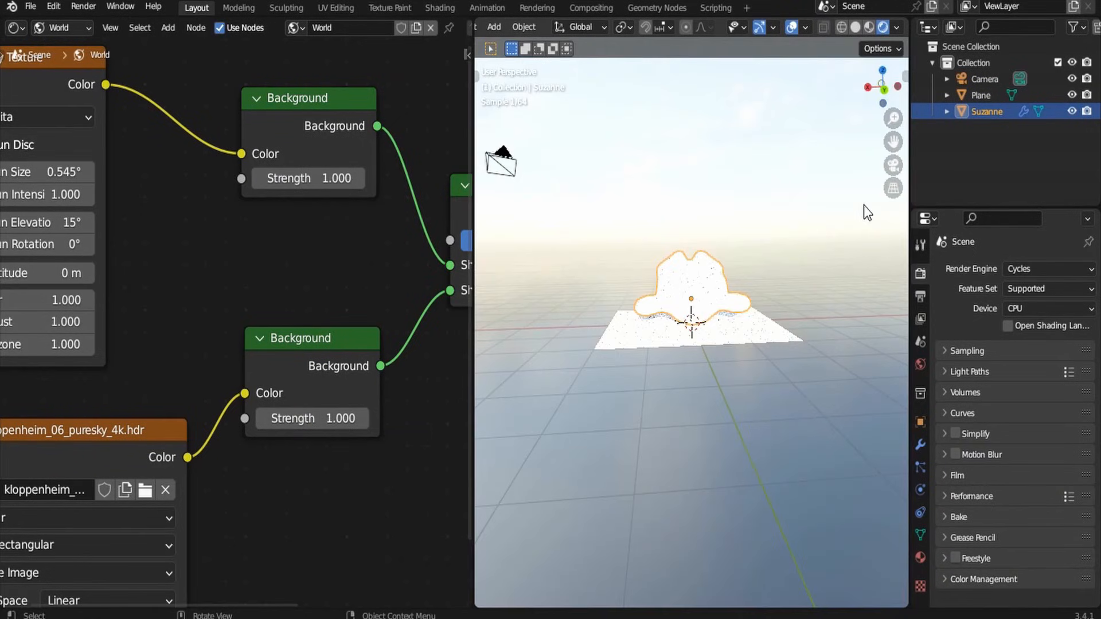
drag(873, 101, 897, 102)
Step: Add a Light Path node above the two Background nodes in the World node tree
scroll(324, 316, down, 1)
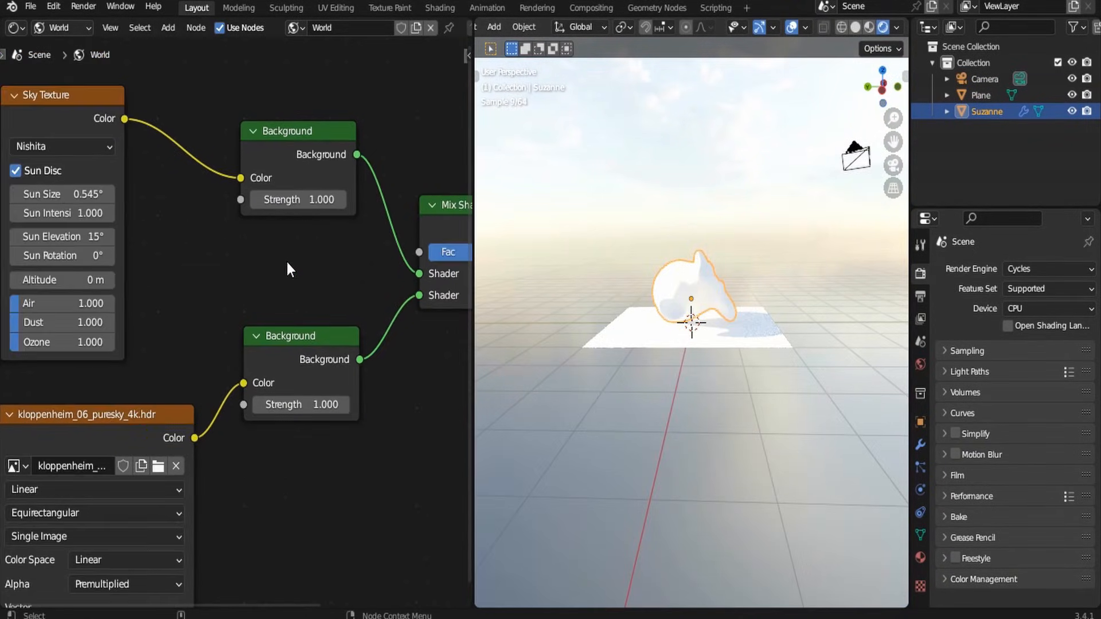
scroll(286, 259, down, 1)
middle_drag(386, 359, 292, 442)
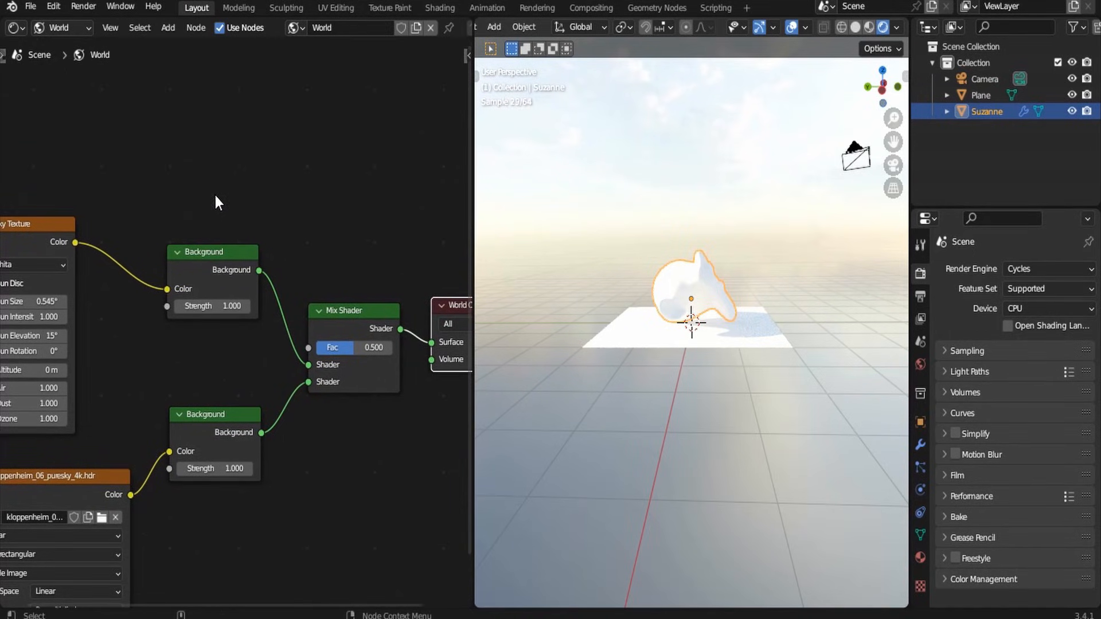
scroll(175, 246, down, 3)
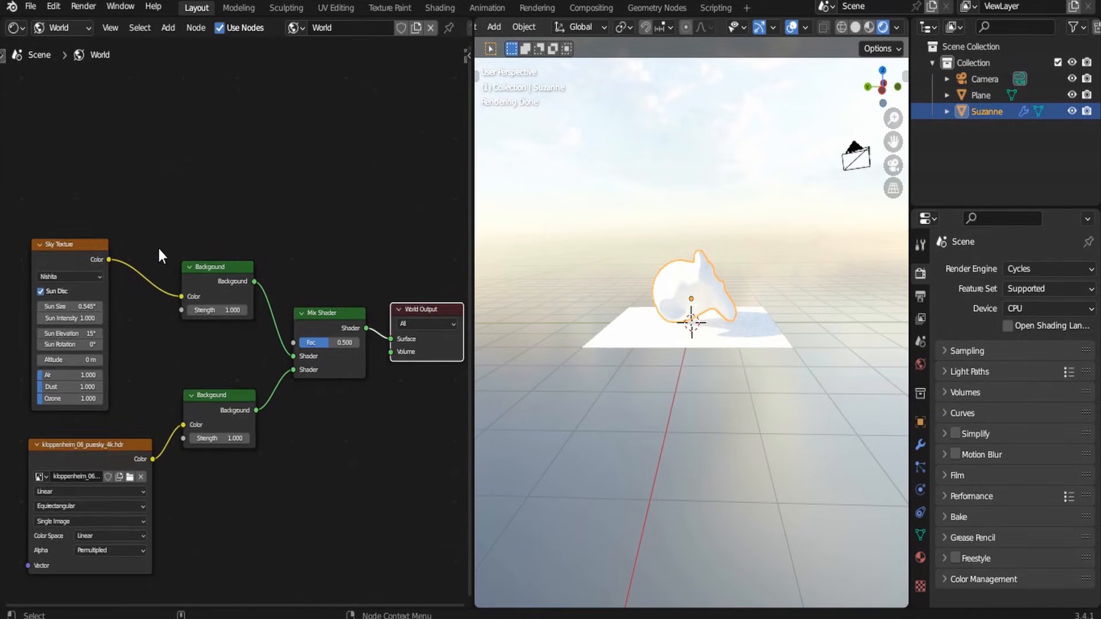
scroll(109, 248, up, 2)
drag(60, 247, 71, 250)
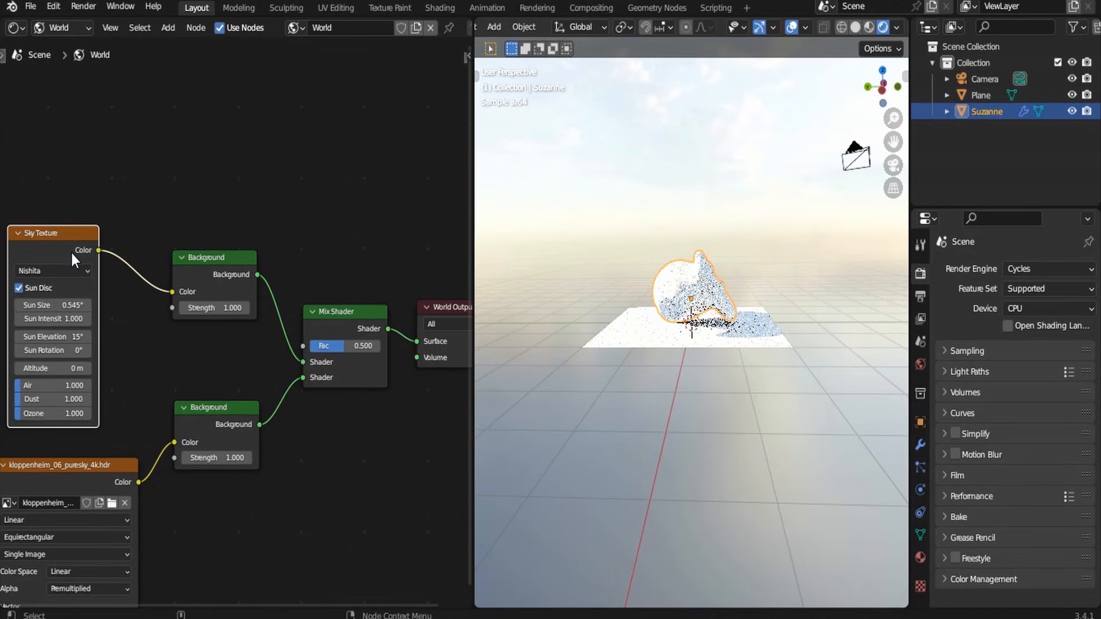
key(shift+a)
click(136, 188)
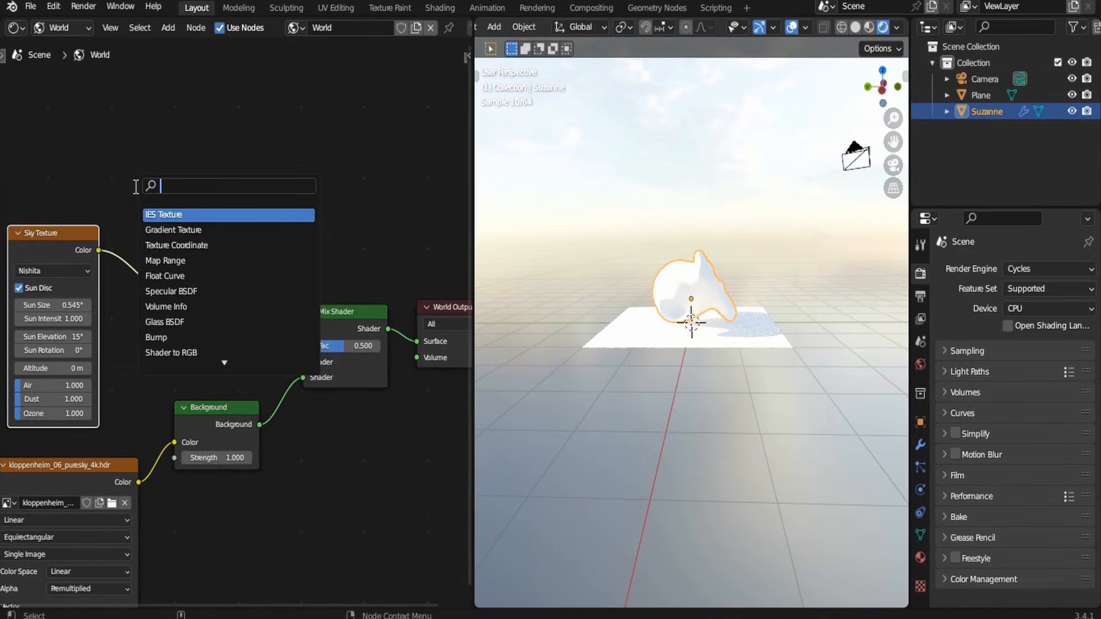
text(light)
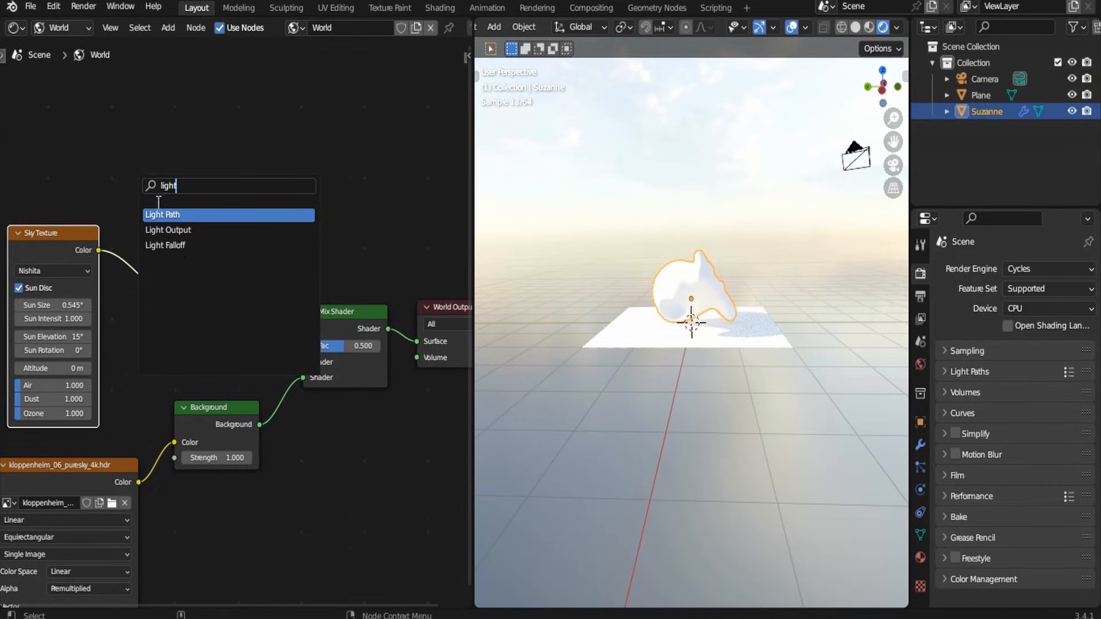
key(Return)
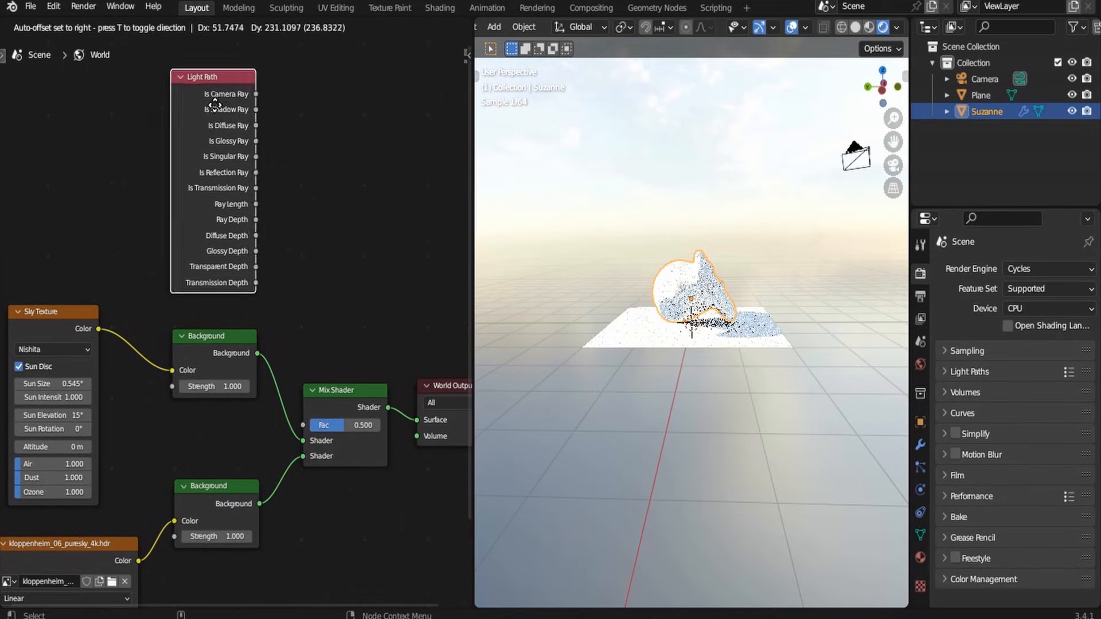
click(215, 108)
Step: Connect the Light Path's Is Camera Ray output to the Mix Shader's Fac input and inspect the rendered sky from another angle
drag(263, 101, 310, 424)
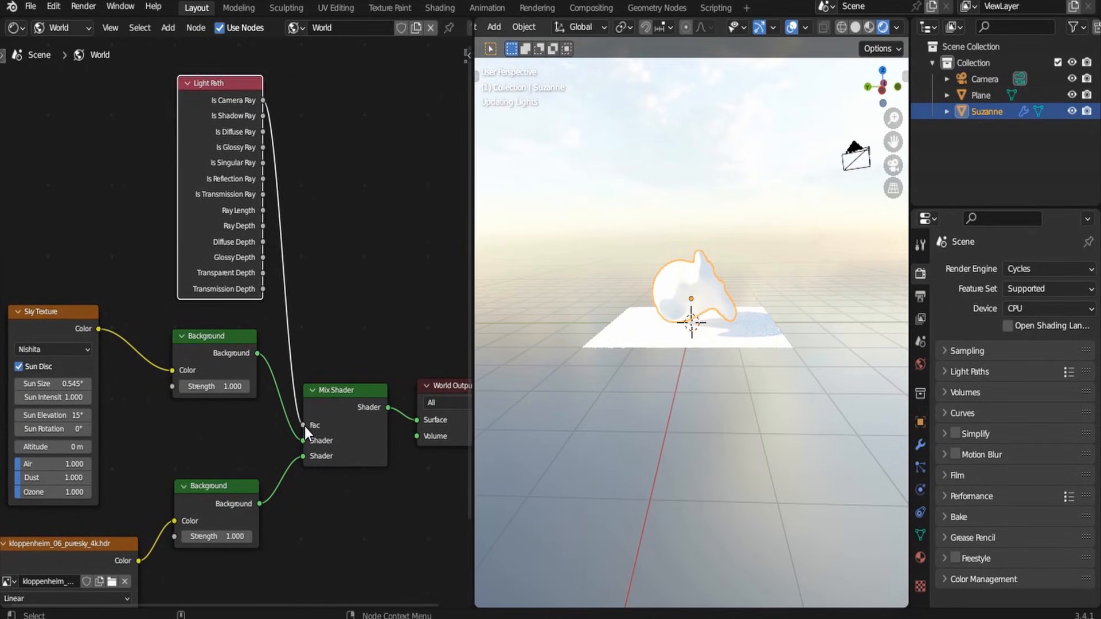
drag(882, 92, 425, 214)
drag(862, 91, 725, 92)
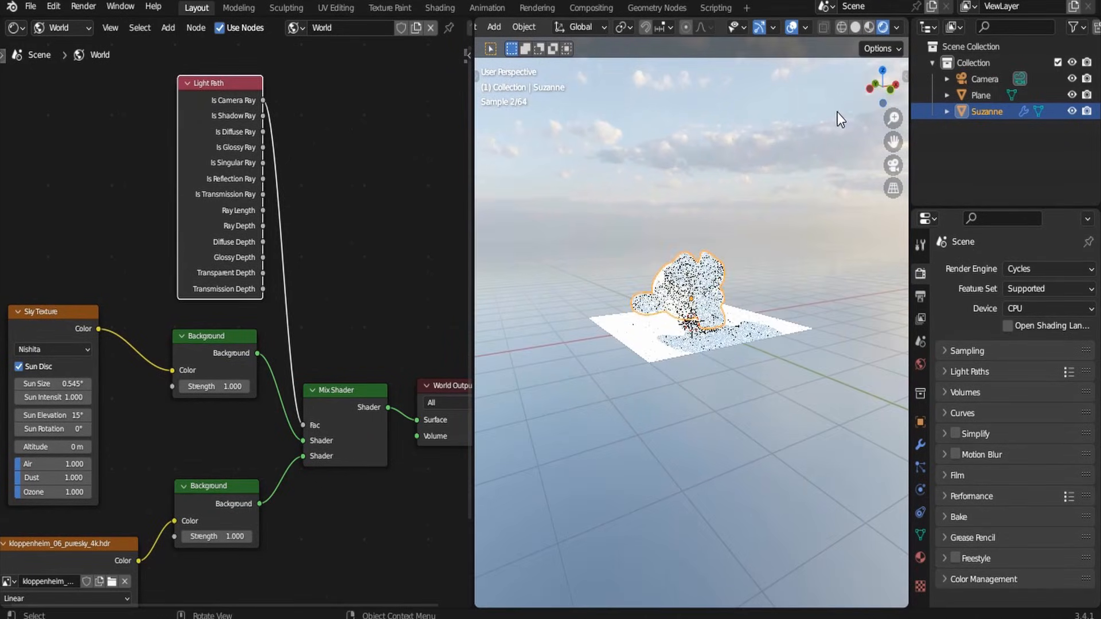
Step: Mark the HDRI's sun position with the 3D cursor and preview only the sky Background at the World Output
drag(873, 89, 998, 90)
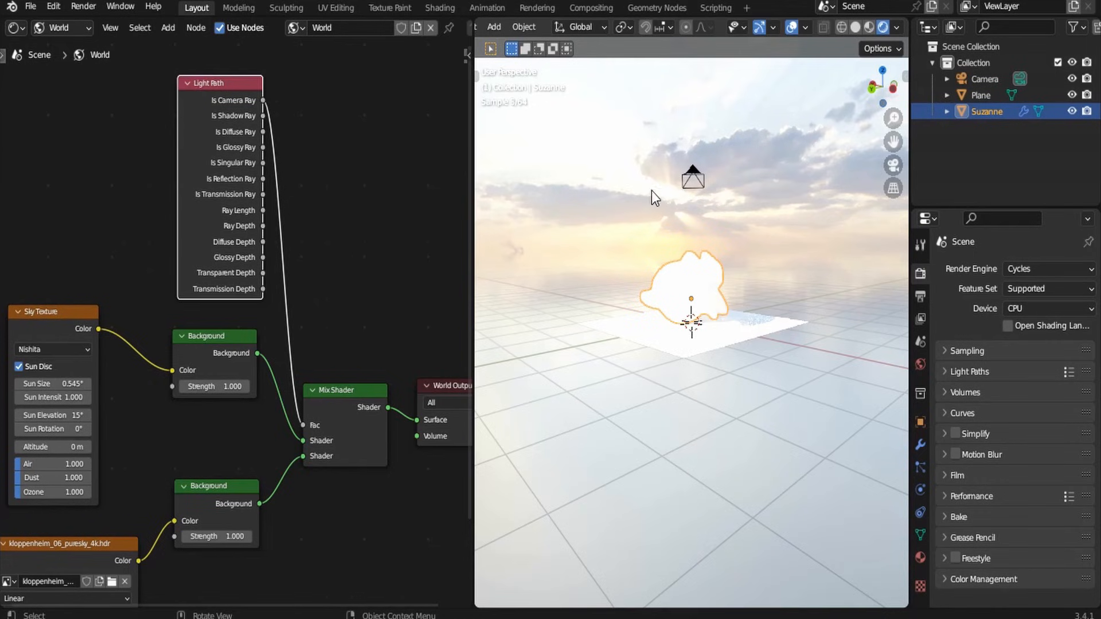
shift+right_click(678, 212)
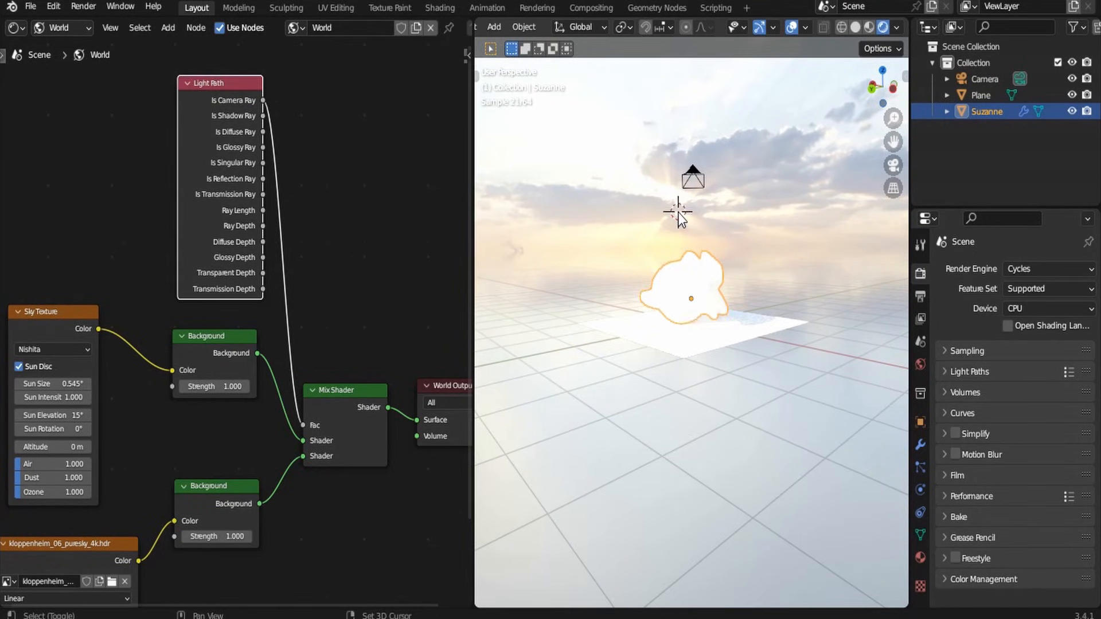
ctrl+shift+click(241, 353)
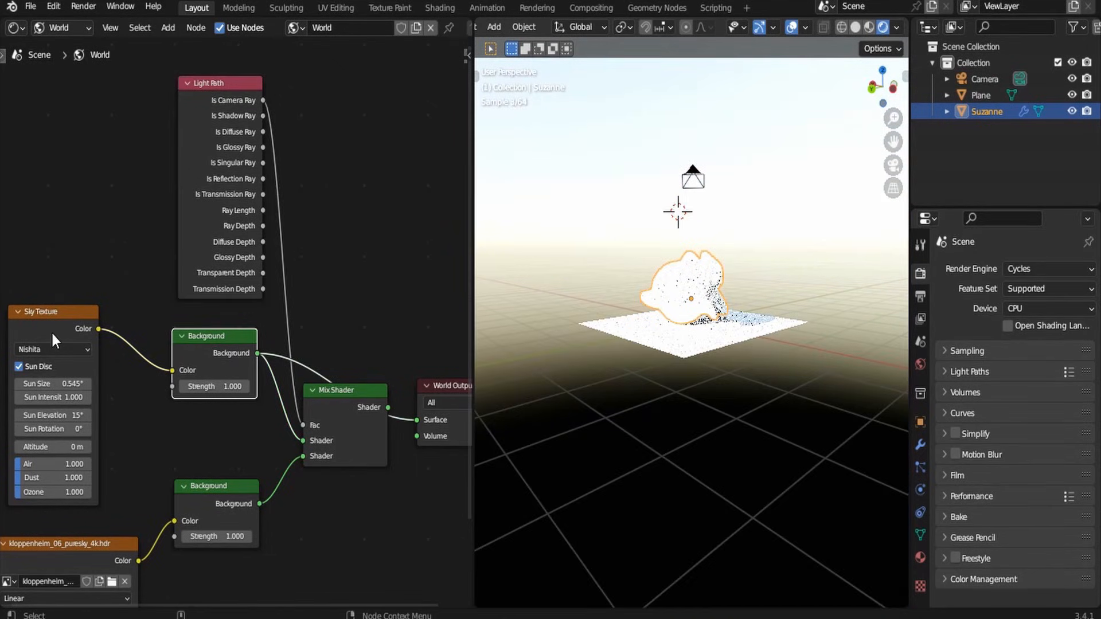
Step: Set the Strength of the Background node fed by the Sky Texture to 0.7
scroll(143, 368, up, 3)
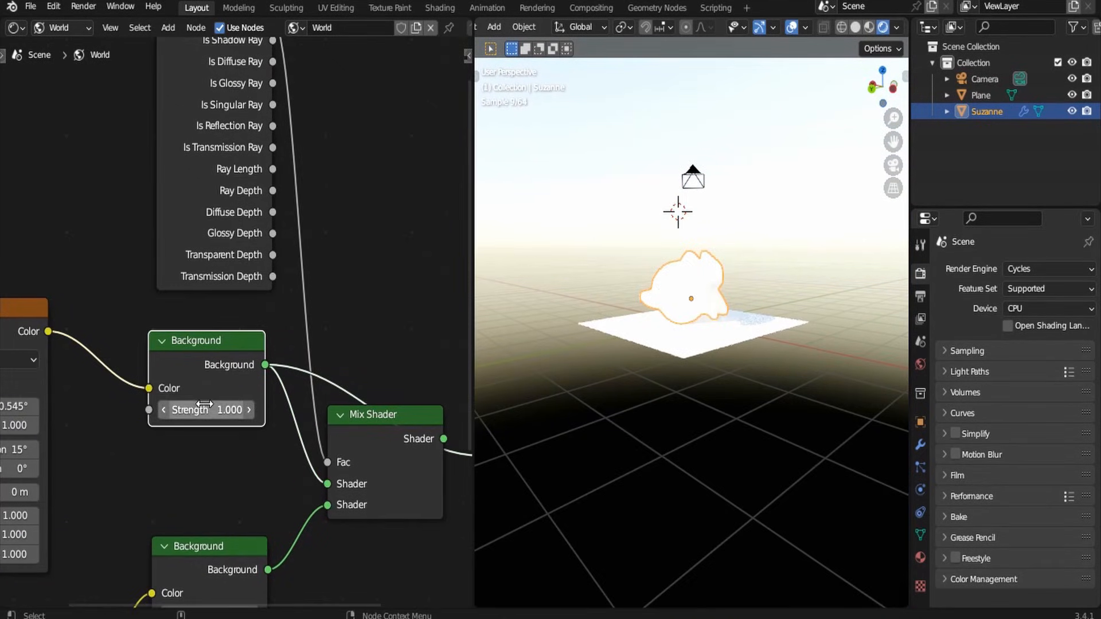
click(205, 409)
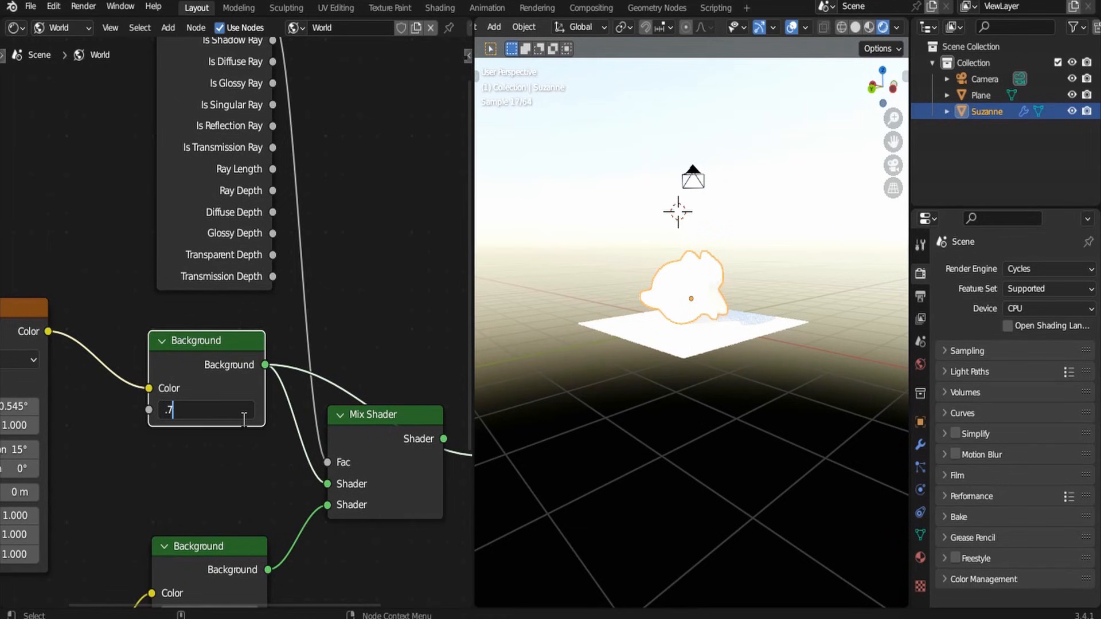
text(.7)
key(Return)
Step: Set the Sky Texture's Sun Elevation to 6° and its Sun Rotation to about -83.5°
middle_drag(216, 474, 401, 369)
scroll(238, 373, up, 3)
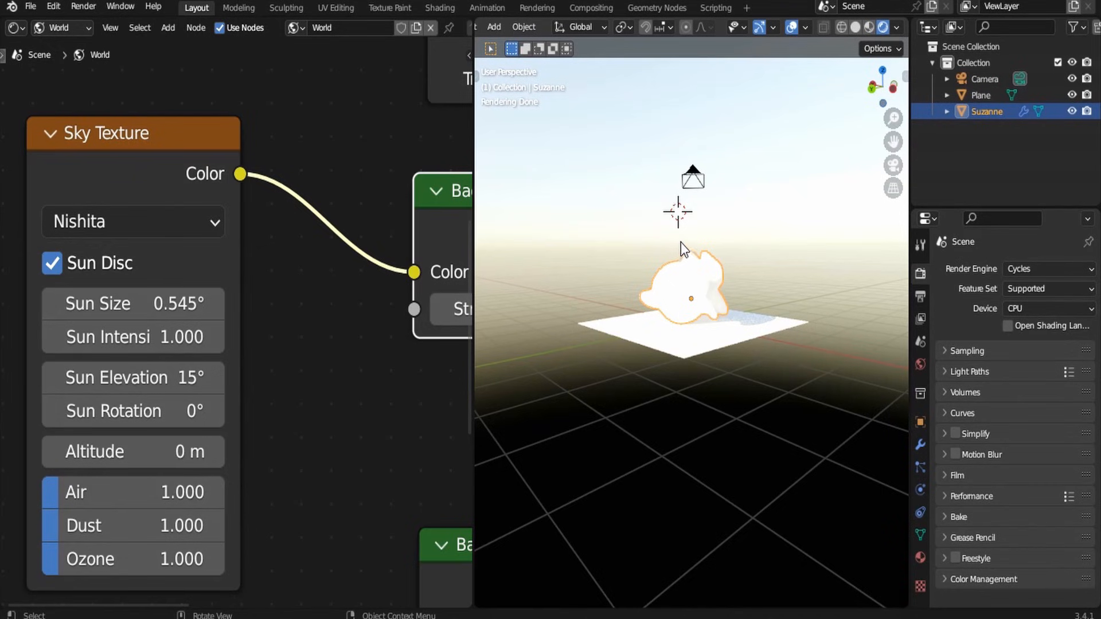
click(178, 373)
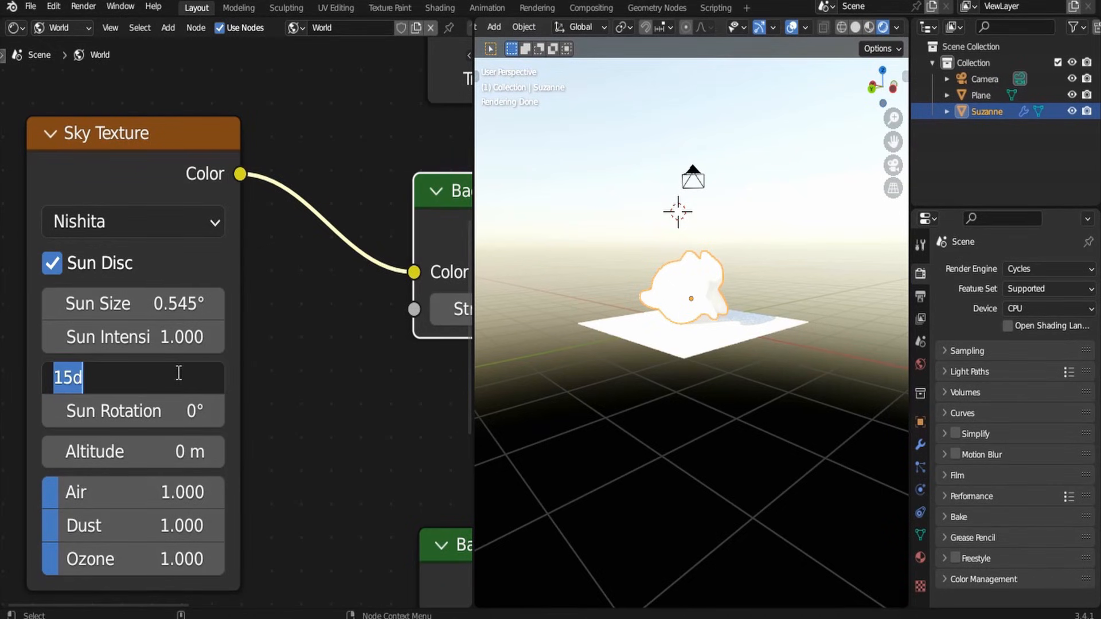
text(6)
key(Return)
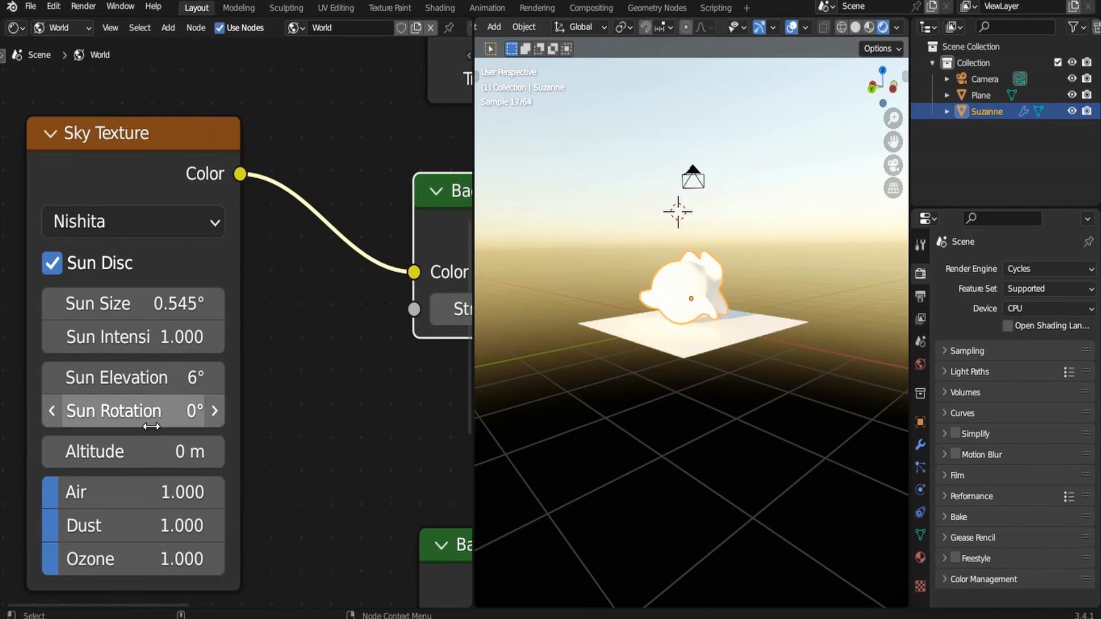
drag(161, 411, 13, 412)
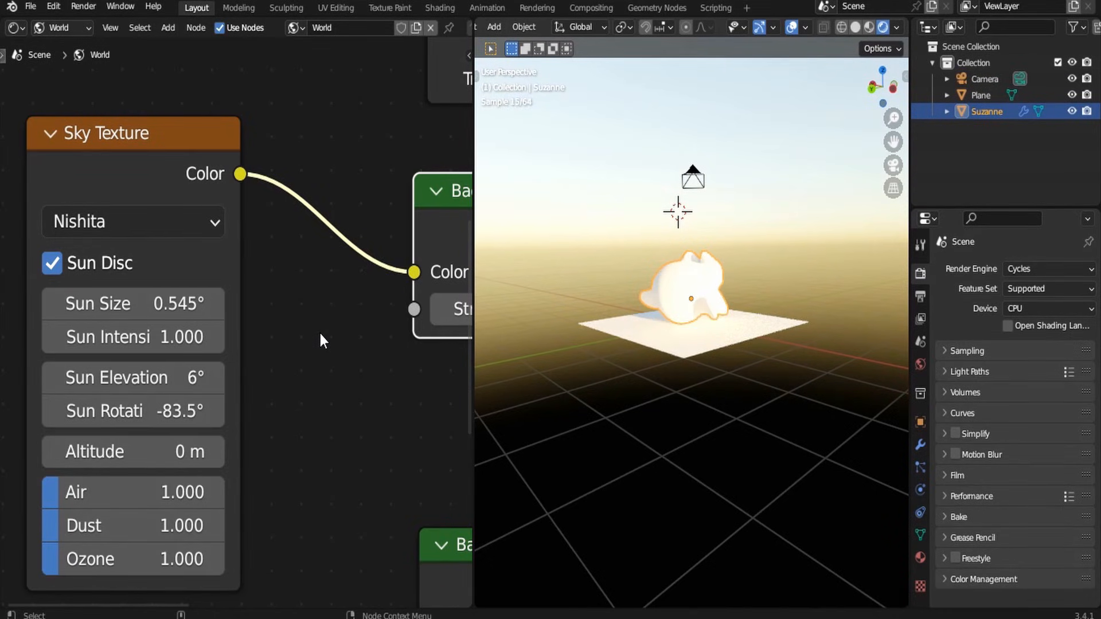
Step: Set the Sky Texture's Sun Intensity to 0
double_click(156, 340)
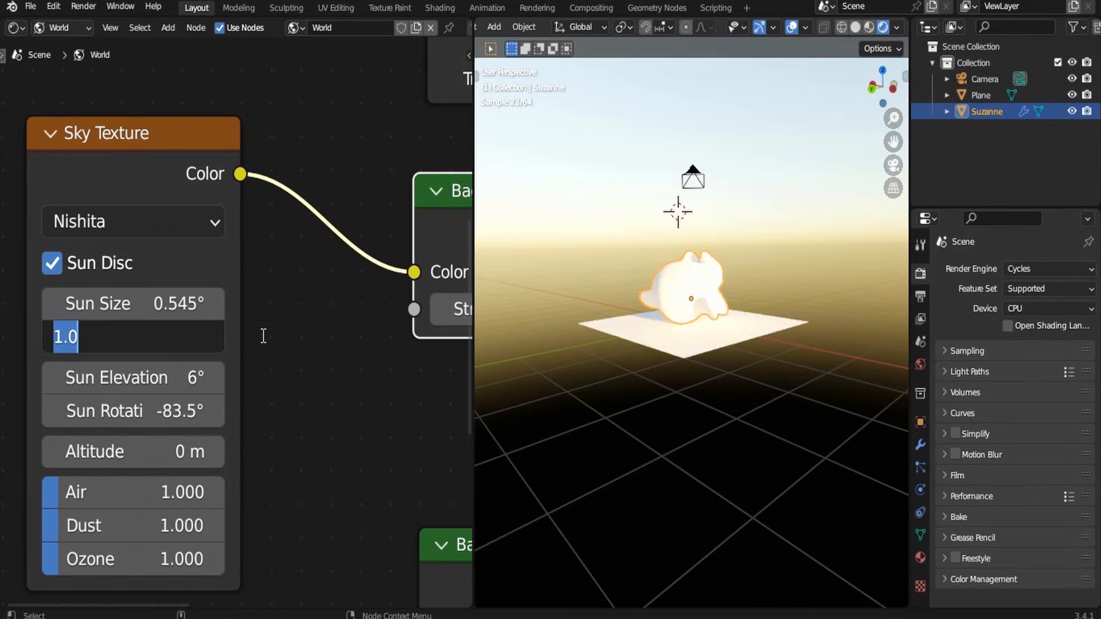
text(0)
key(Return)
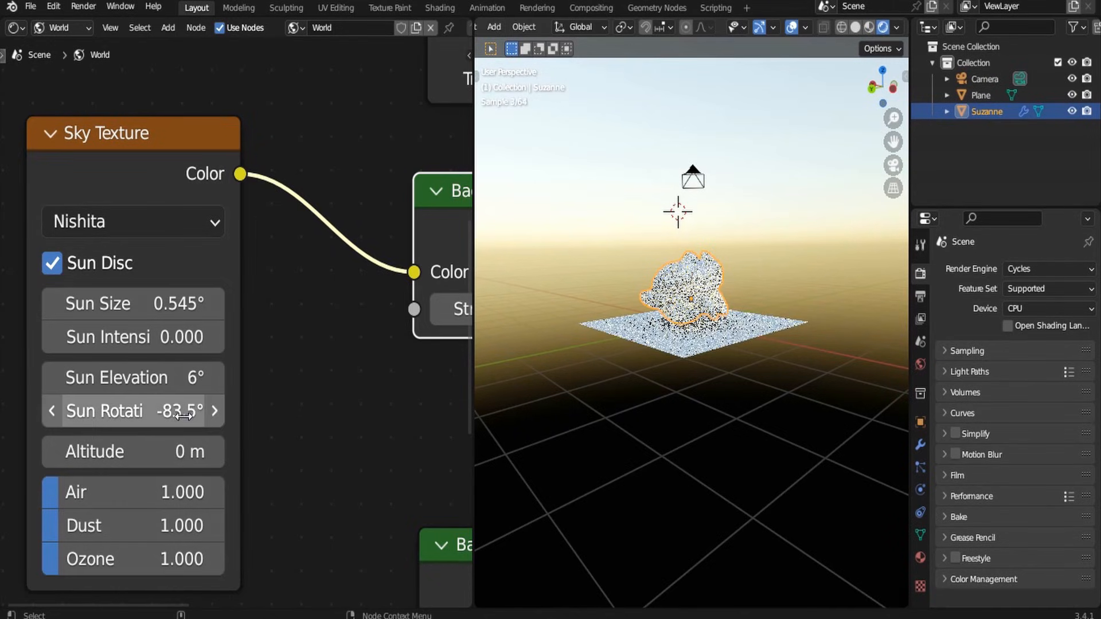
Step: Adjust the Sky Texture's Sun Rotation to about -230° and its Sun Elevation to about 5.06° to match the HDRI's sun
drag(184, 415, 64, 410)
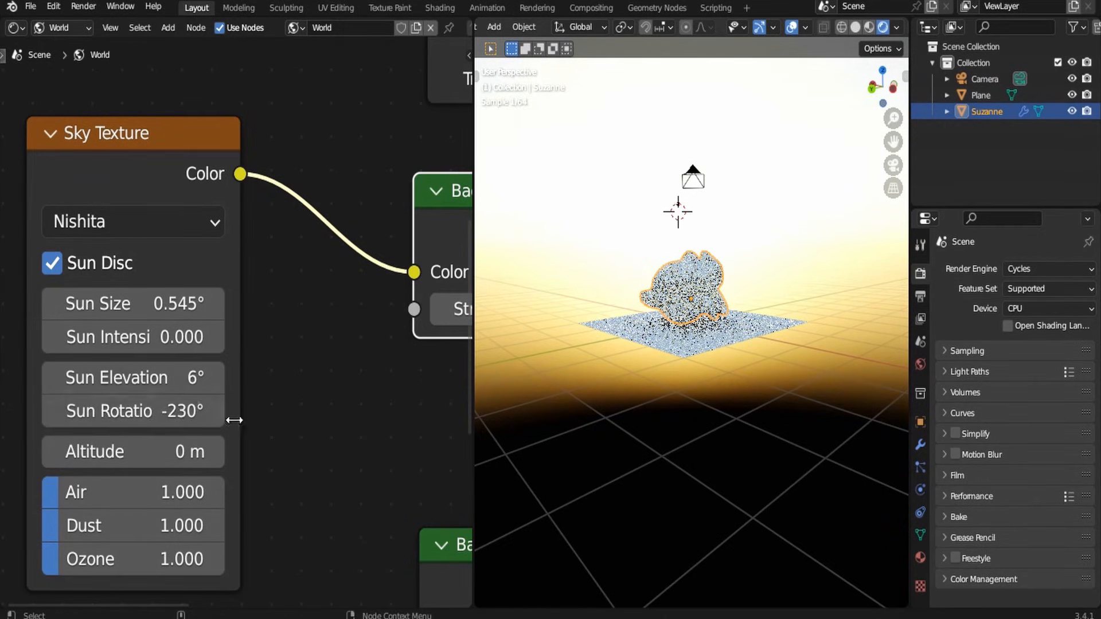
mouse_move(134, 383)
shift+mouse_down()
mouse_move(124, 383)
mouse_move(169, 383)
mouse_move(131, 383)
shift+mouse_up()
click(143, 400)
click(243, 408)
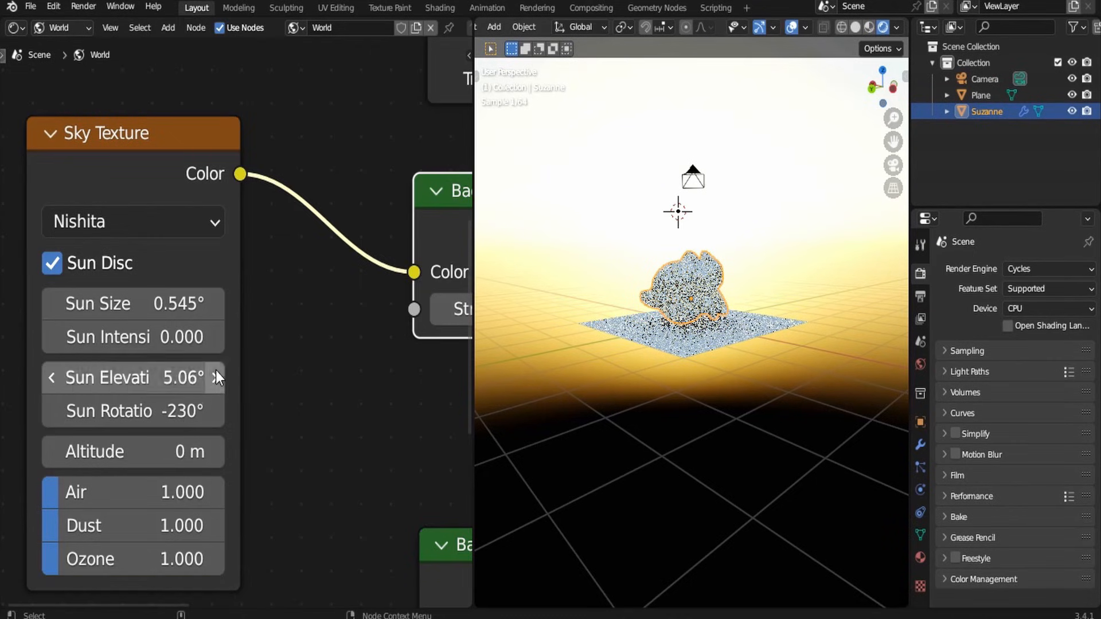
Step: Preview the HDRI Background and the sky Background in turn to compare their sun positions
scroll(310, 339, down, 4)
middle_drag(351, 395, 252, 374)
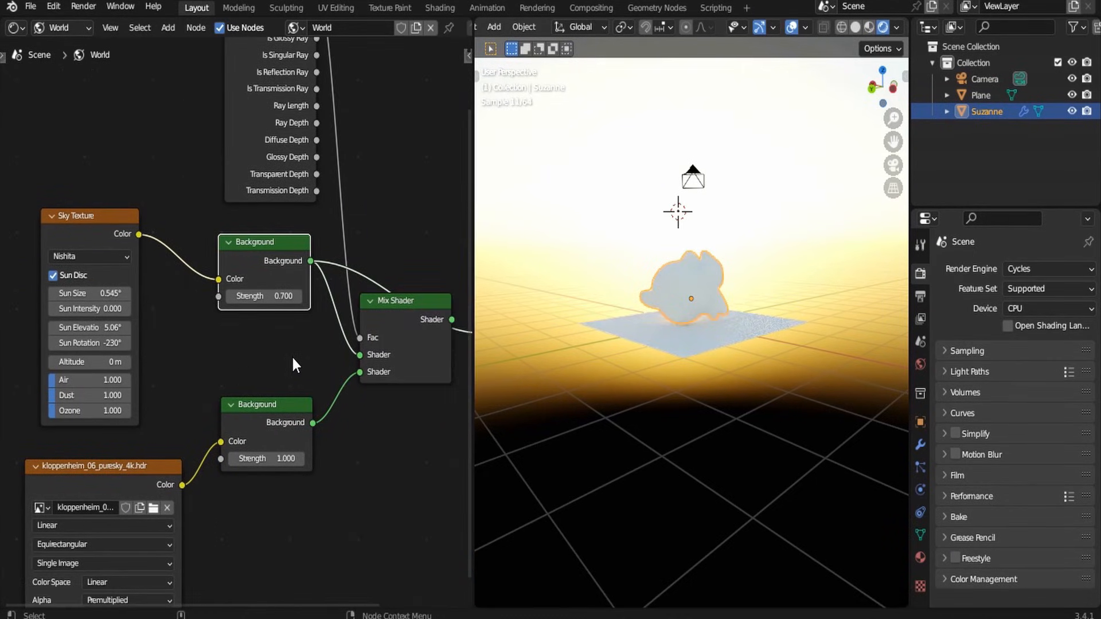
ctrl+shift+click(279, 414)
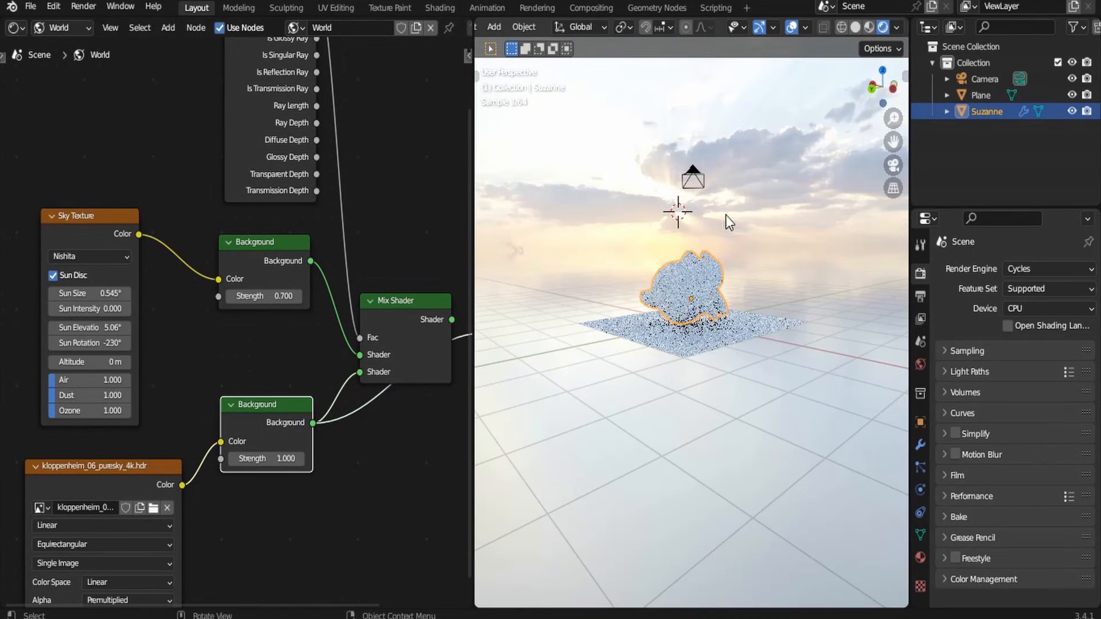
middle_drag(728, 222, 809, 152)
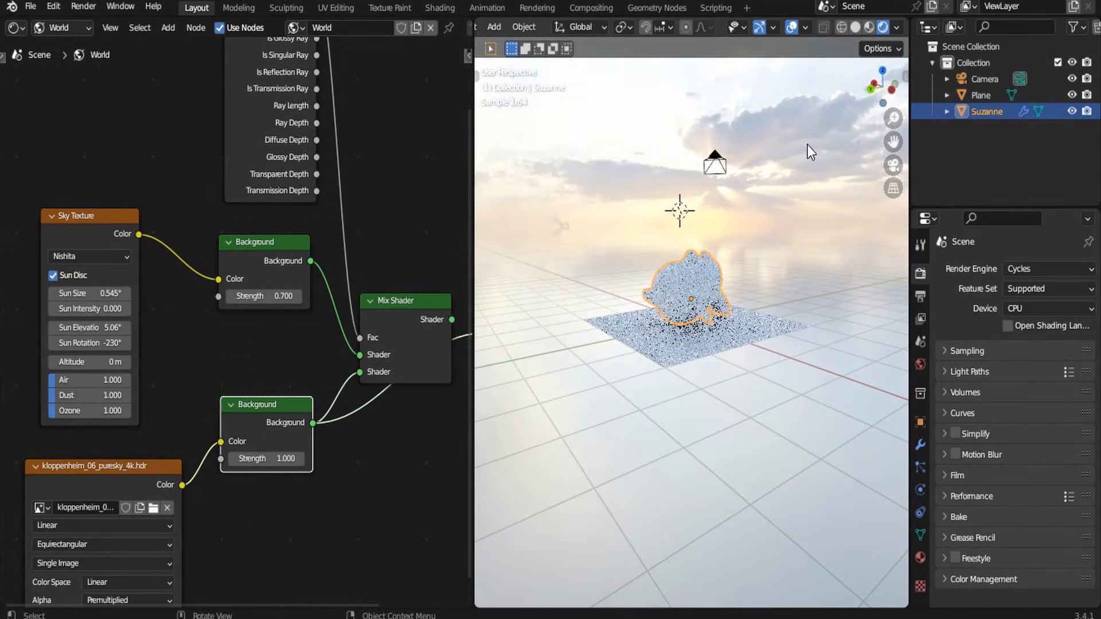
ctrl+shift+click(281, 255)
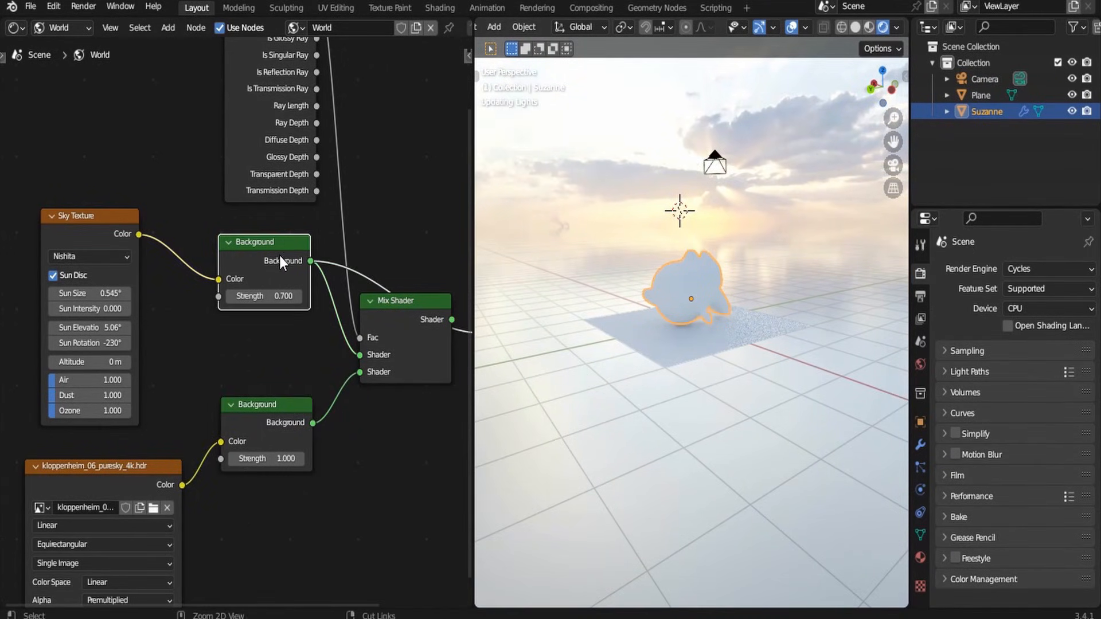
Step: Set the Sky Texture's Sun Intensity to 0.3
scroll(240, 309, up, 2)
middle_drag(166, 338, 265, 337)
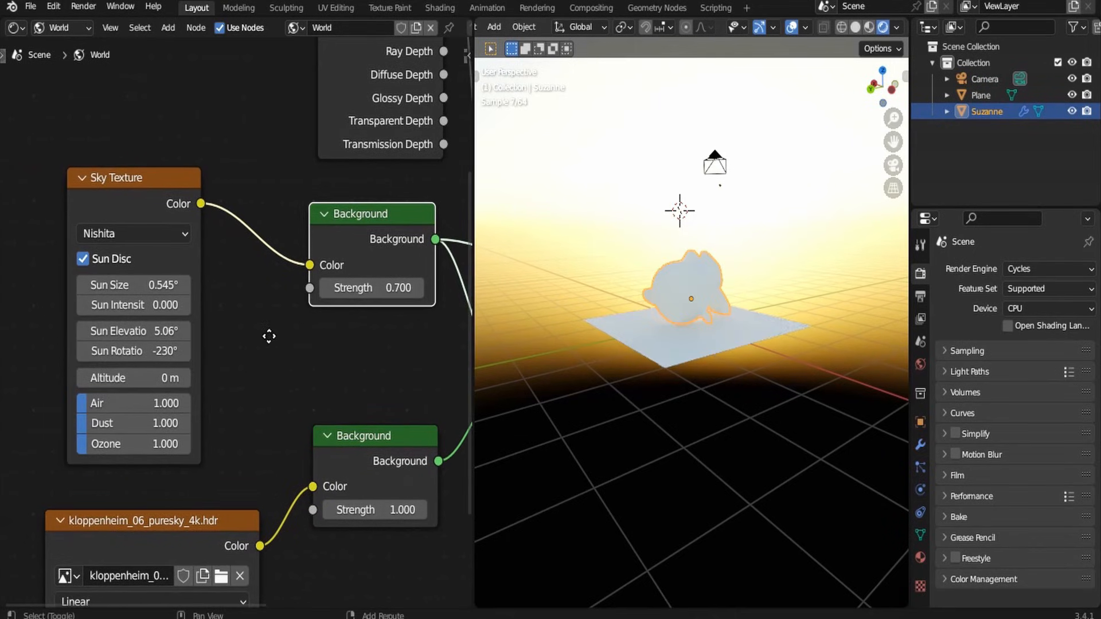
scroll(80, 278, up, 1)
click(111, 308)
key(BackSpace)
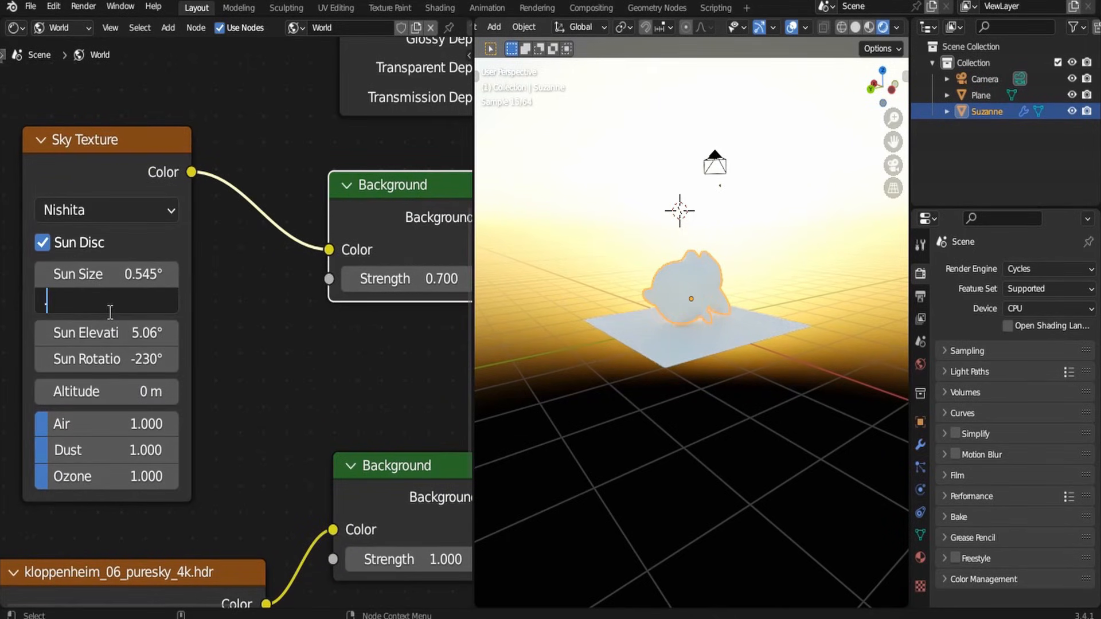
text(.3)
key(Return)
Step: Reconnect the Mix Shader to the World Output's Surface input
scroll(307, 320, down, 4)
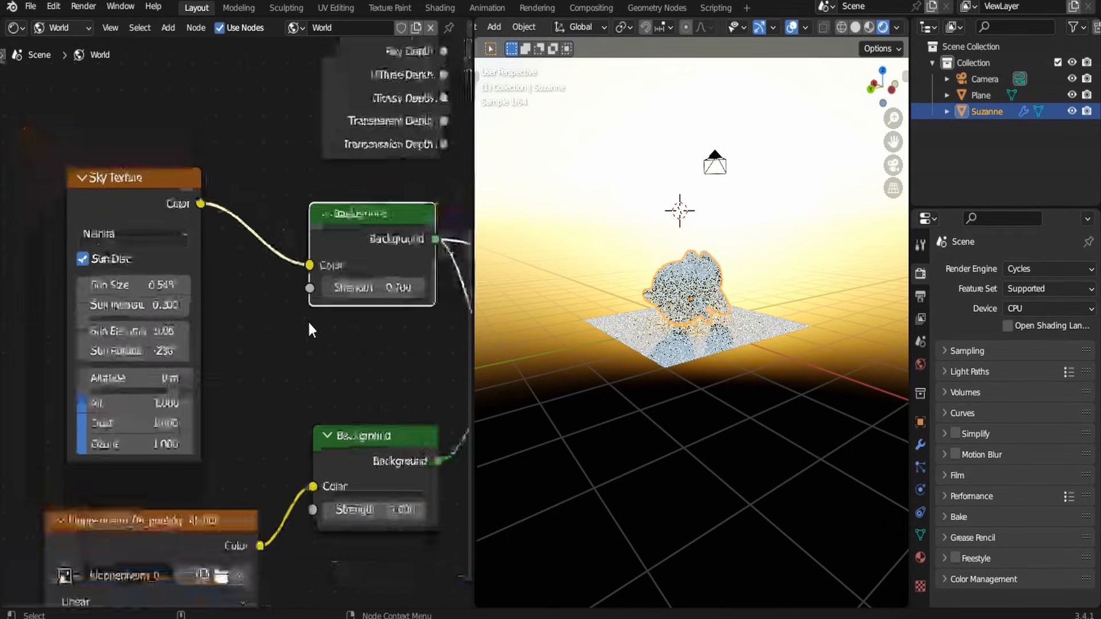
click(408, 319)
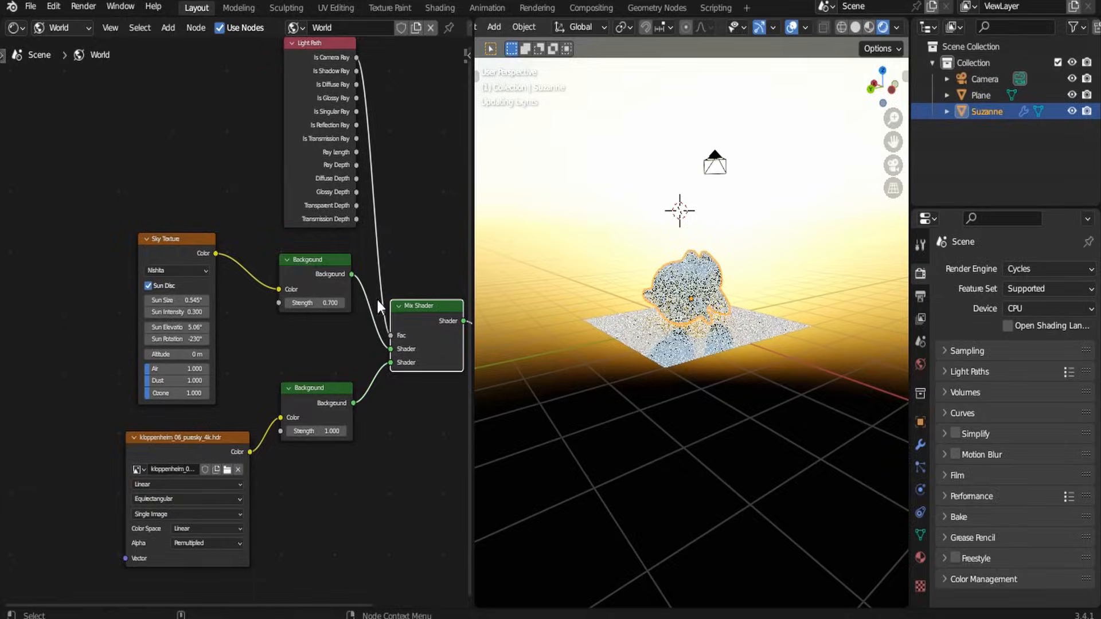
key(ctrl+space)
key(ctrl+space)
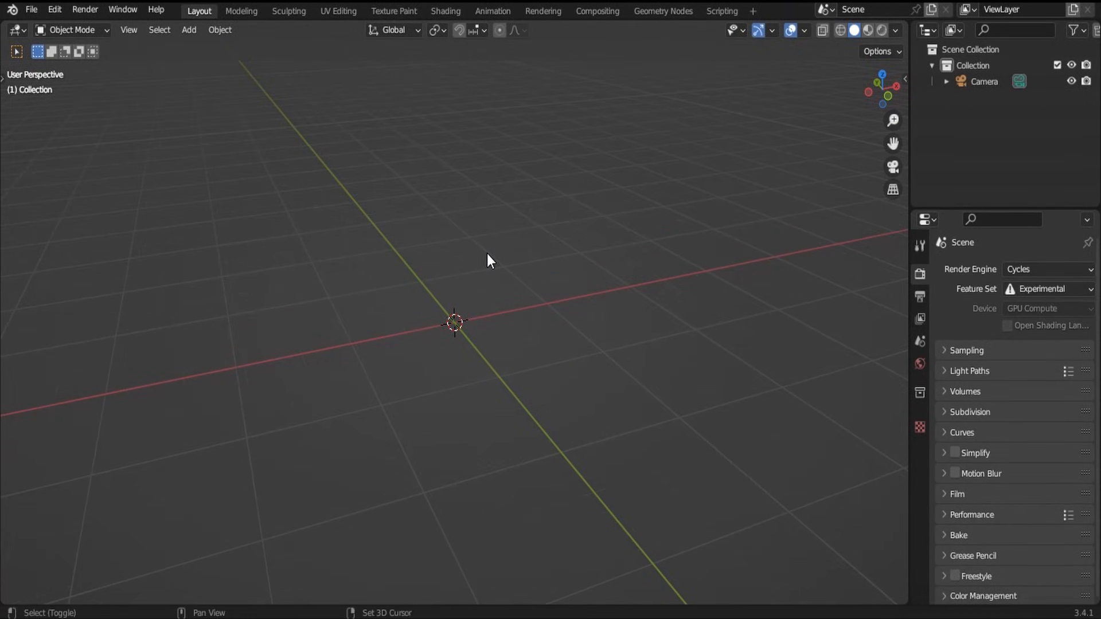
Step: Add a plane at the world origin and set its X and Y dimensions to 401 m
key(shift+a)
mouse_move(489, 256)
click(536, 255)
scroll(532, 253, down, 2)
key(n)
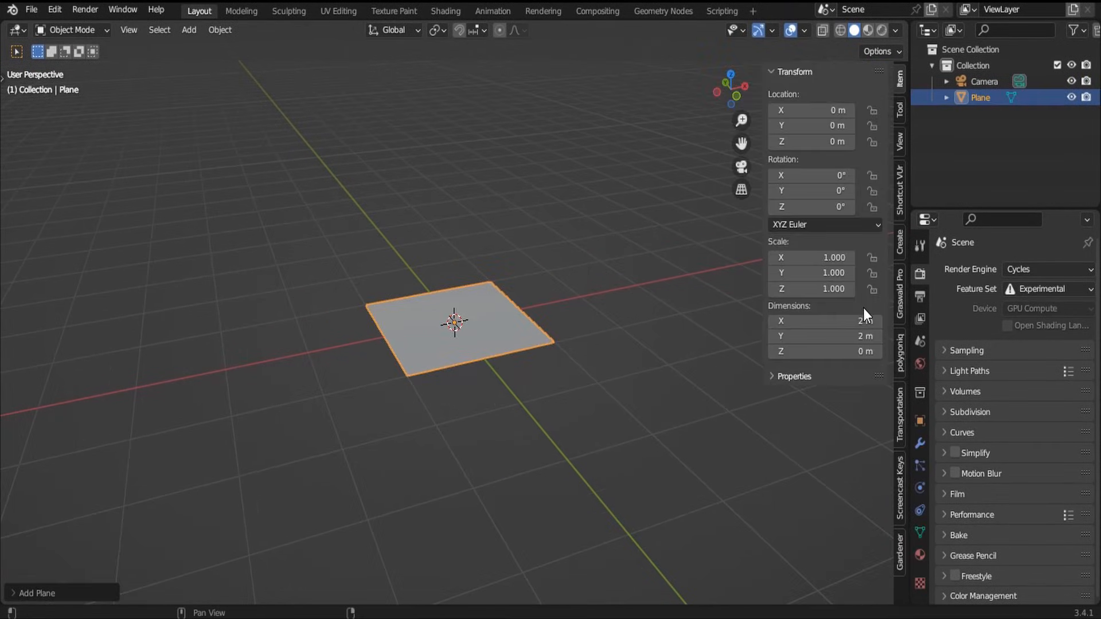
drag(842, 321, 842, 352)
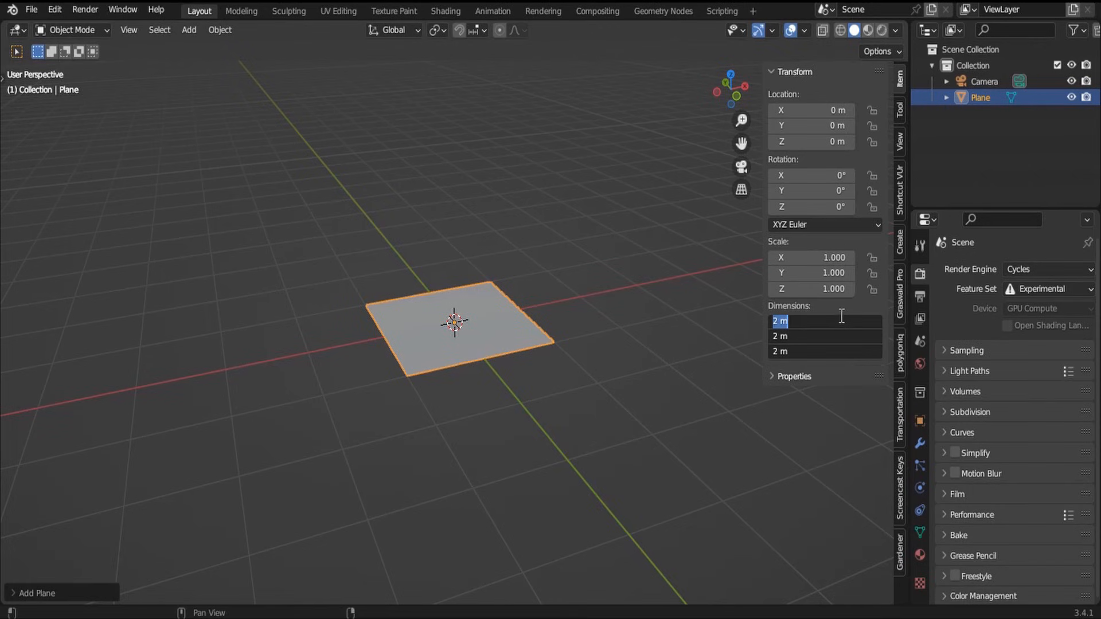
text(401)
key(Return)
scroll(482, 364, down, 5)
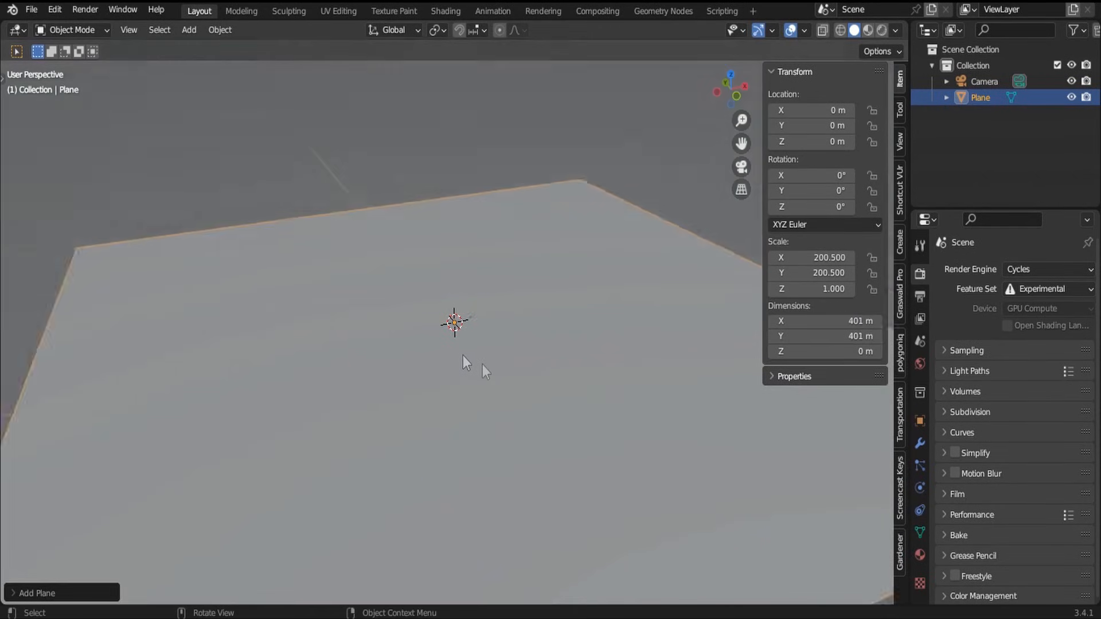
Step: Apply the plane's scale and check how the large plane displays at different viewing distances
key(ctrl+a)
click(440, 343)
scroll(440, 341, up, 2)
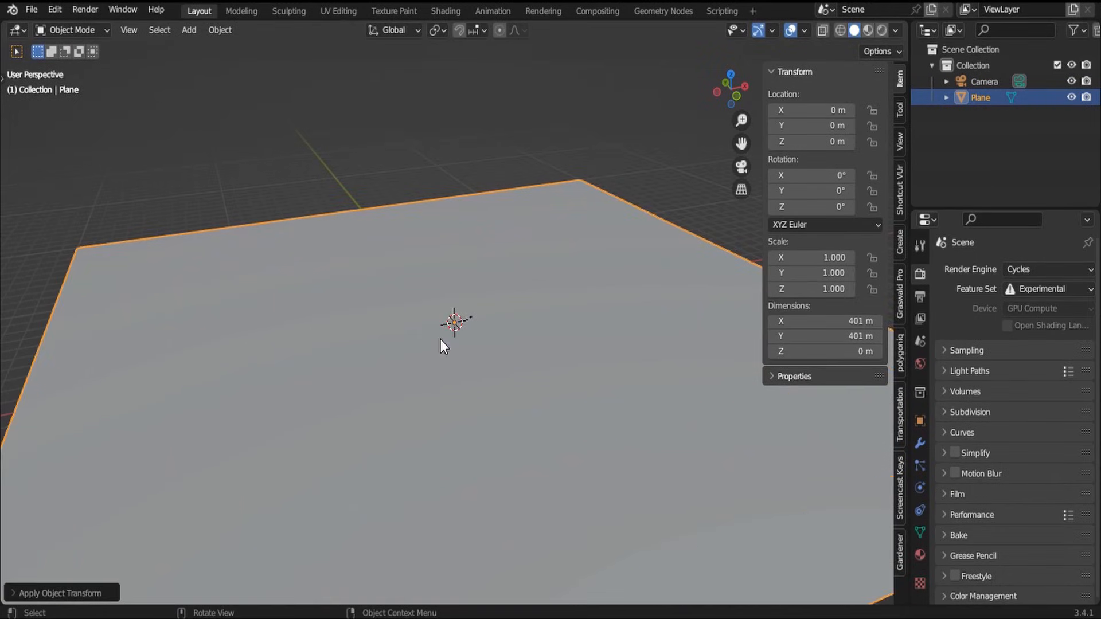
scroll(445, 326, down, 2)
scroll(452, 321, up, 2)
scroll(453, 322, down, 3)
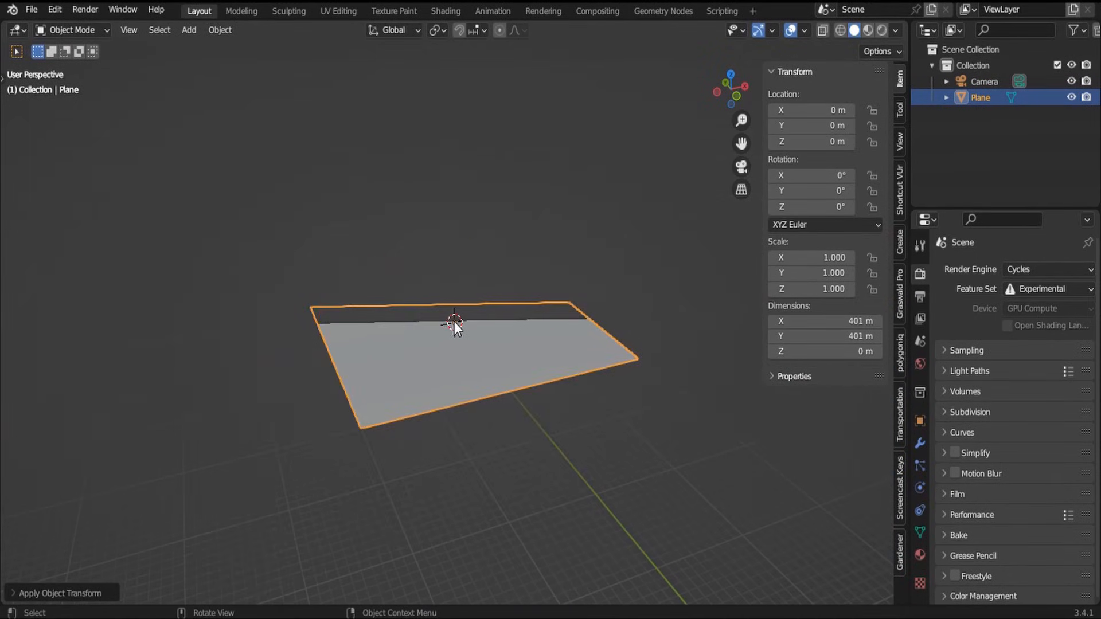
scroll(454, 321, up, 3)
scroll(446, 249, down, 4)
scroll(461, 240, up, 4)
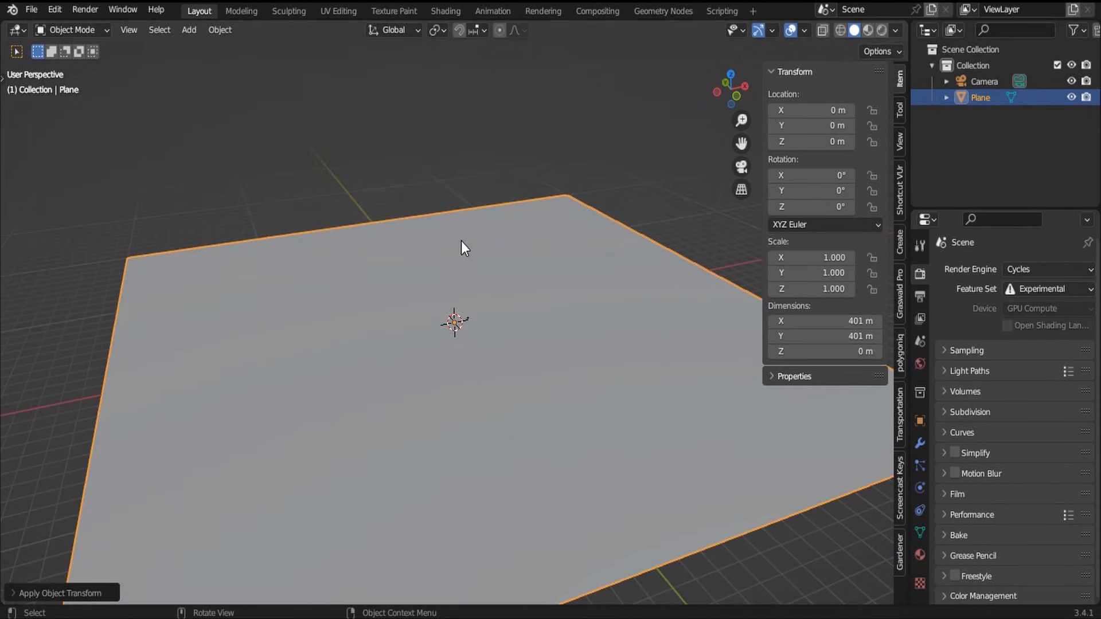
Step: Set the viewport's clip End distance to 100000 m and hide the sidebar
click(900, 148)
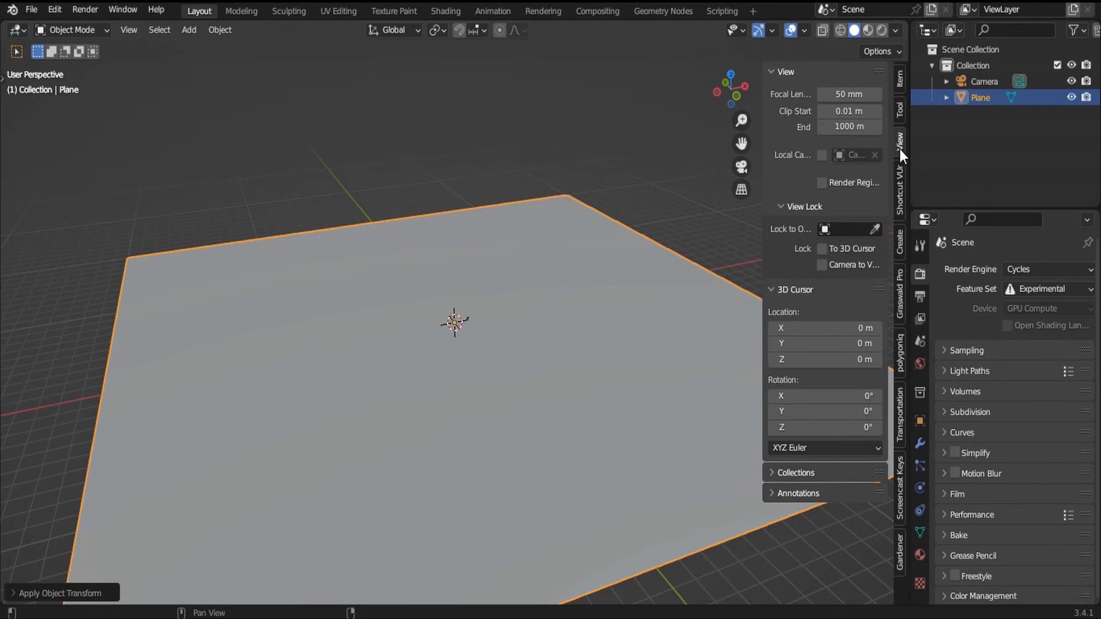
click(851, 126)
click(838, 126)
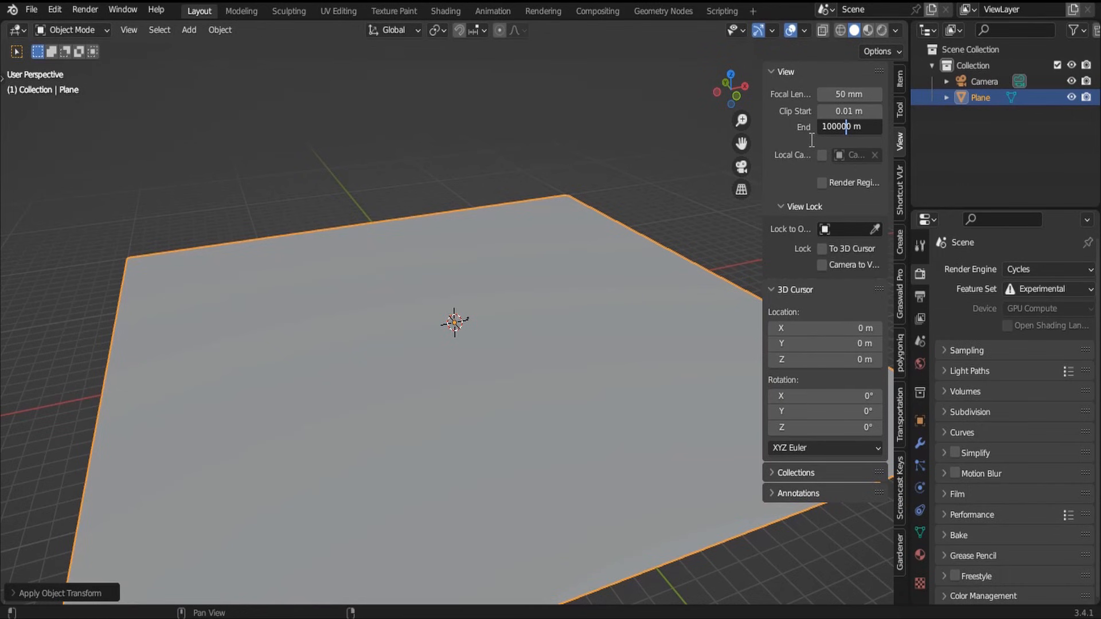
key(Return)
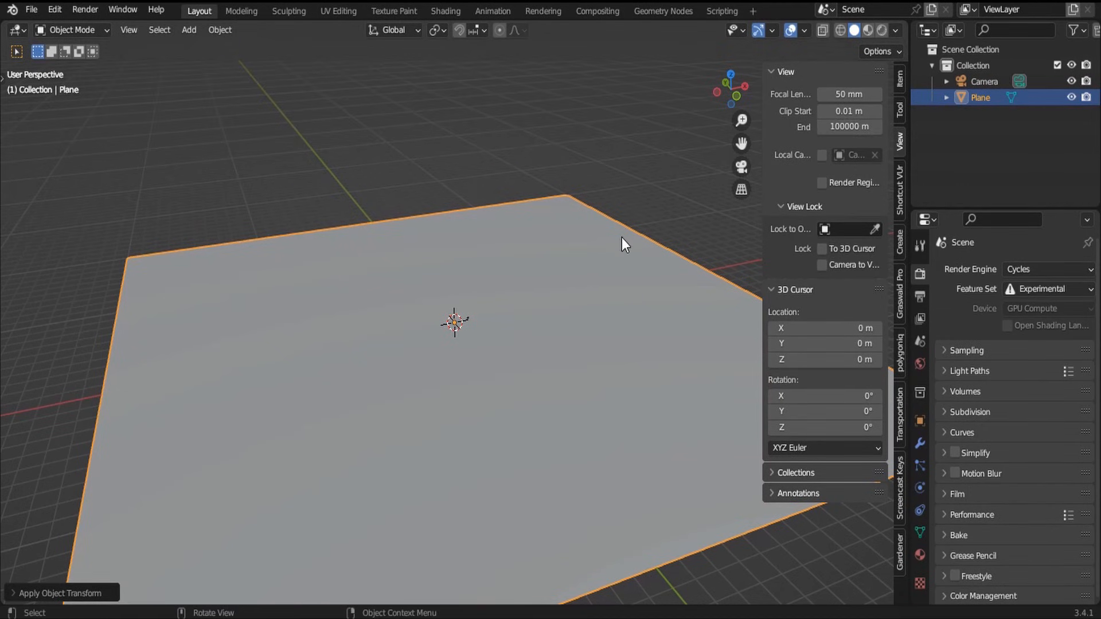
key(n)
scroll(478, 266, down, 3)
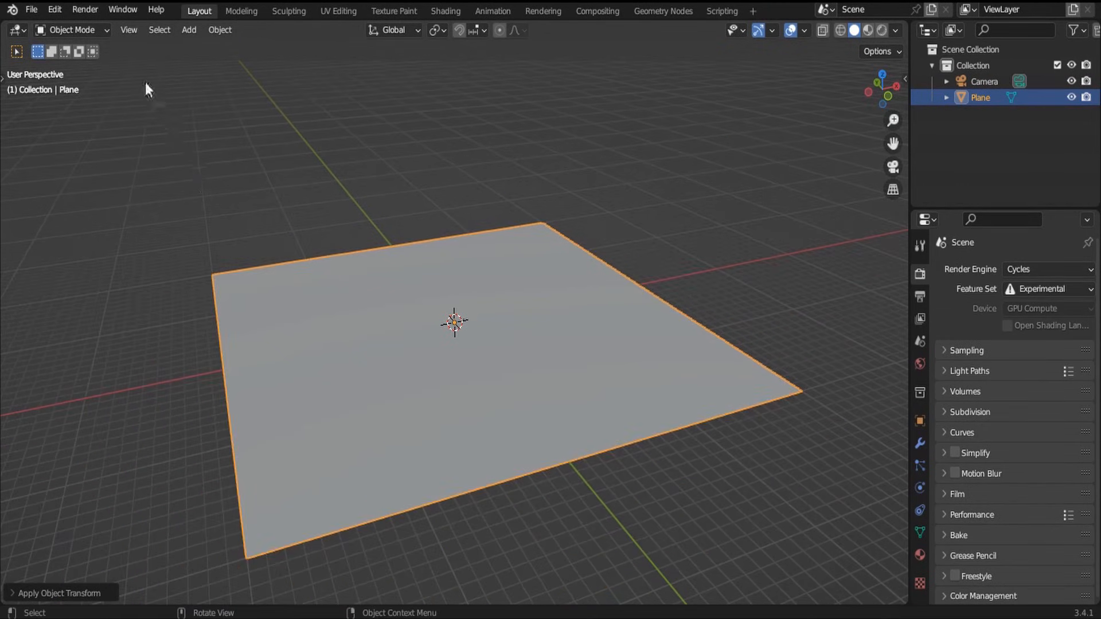
Step: Enter Edit Mode on the plane and subdivide its mesh with 100 cuts
click(72, 30)
click(84, 66)
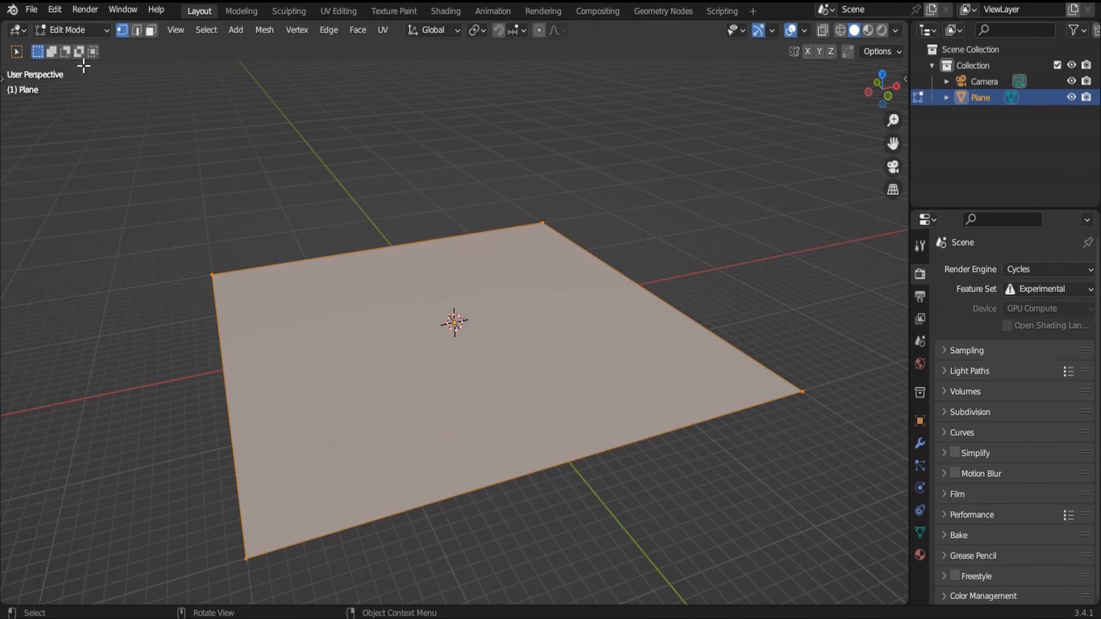
right_click(467, 234)
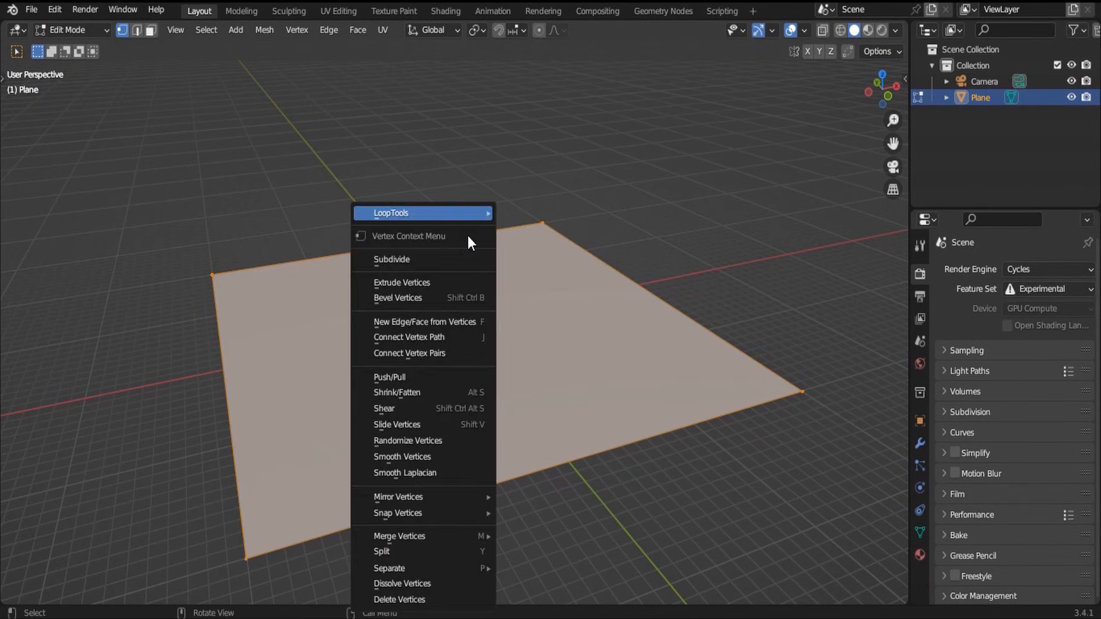
click(445, 260)
click(18, 591)
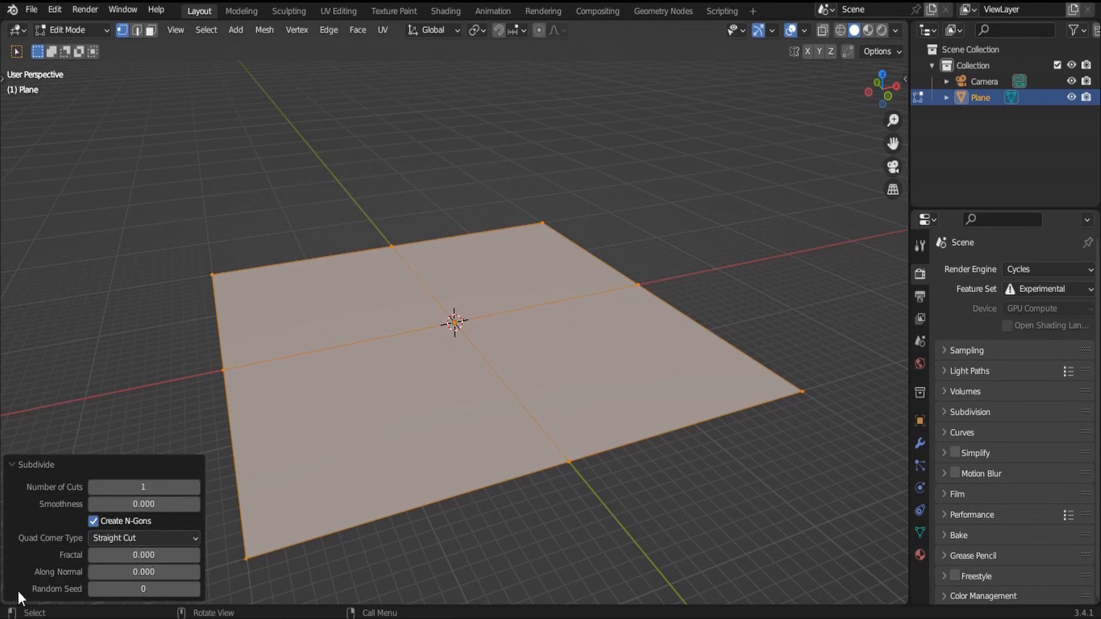
click(154, 487)
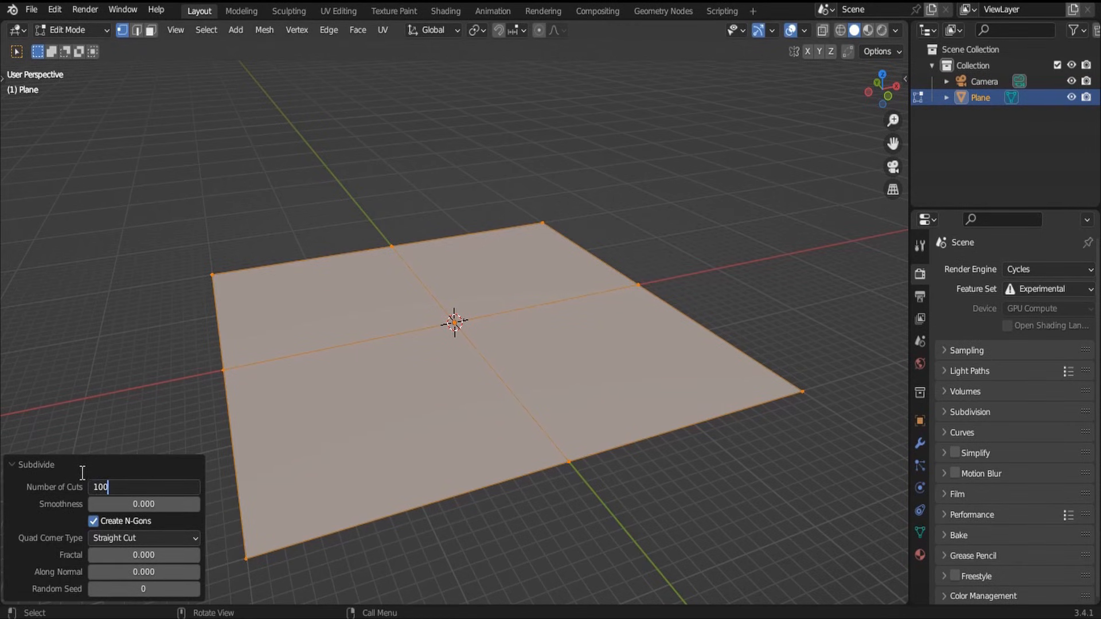
text(100)
key(Return)
Step: Return to Object Mode and add a Simple Subdivision Surface modifier with adaptive subdivision and a dicing scale of 0.80
click(920, 443)
key(Tab)
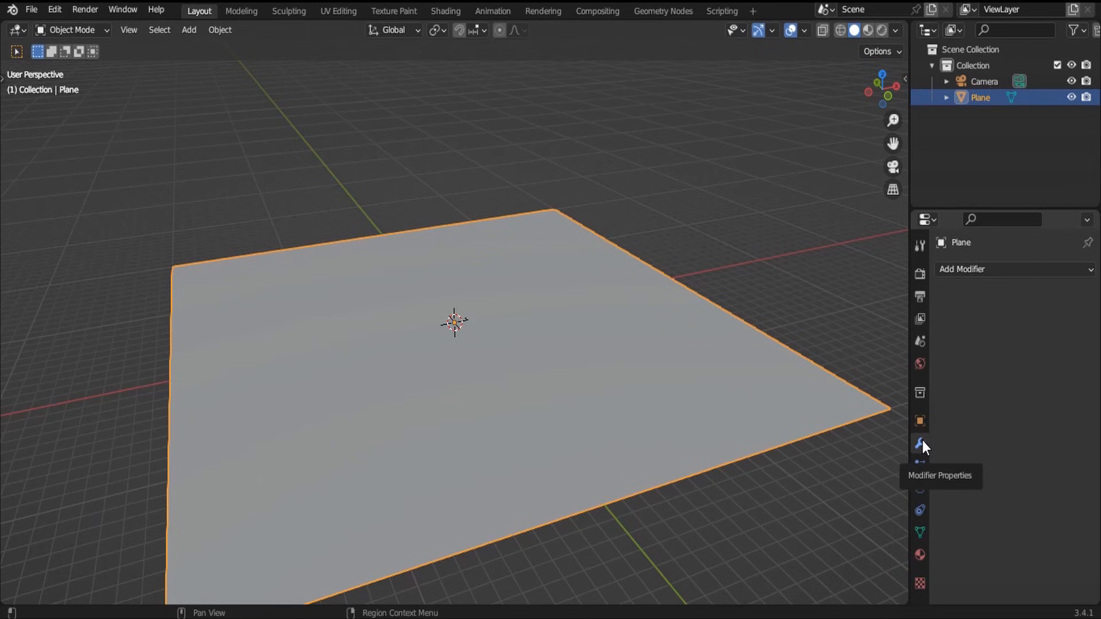
click(954, 269)
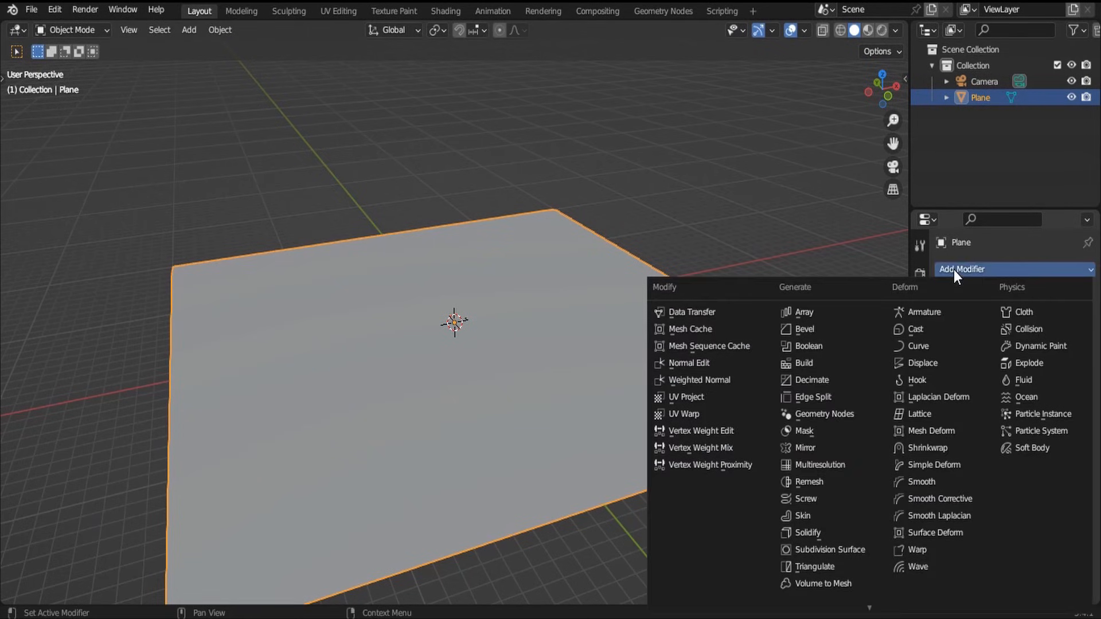
click(817, 550)
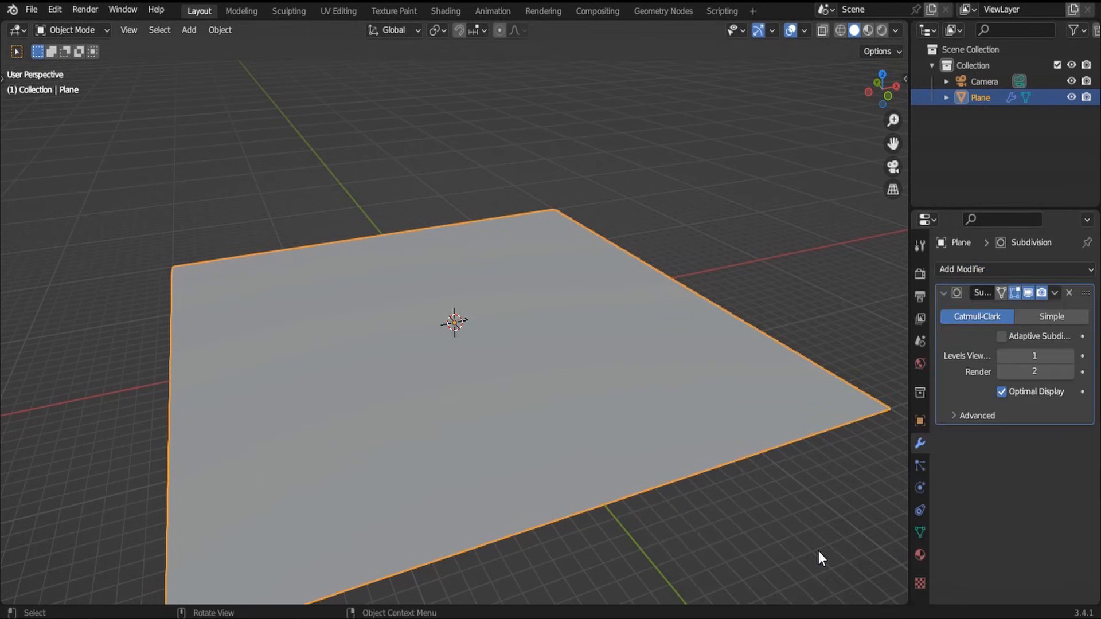
click(1001, 337)
click(1051, 320)
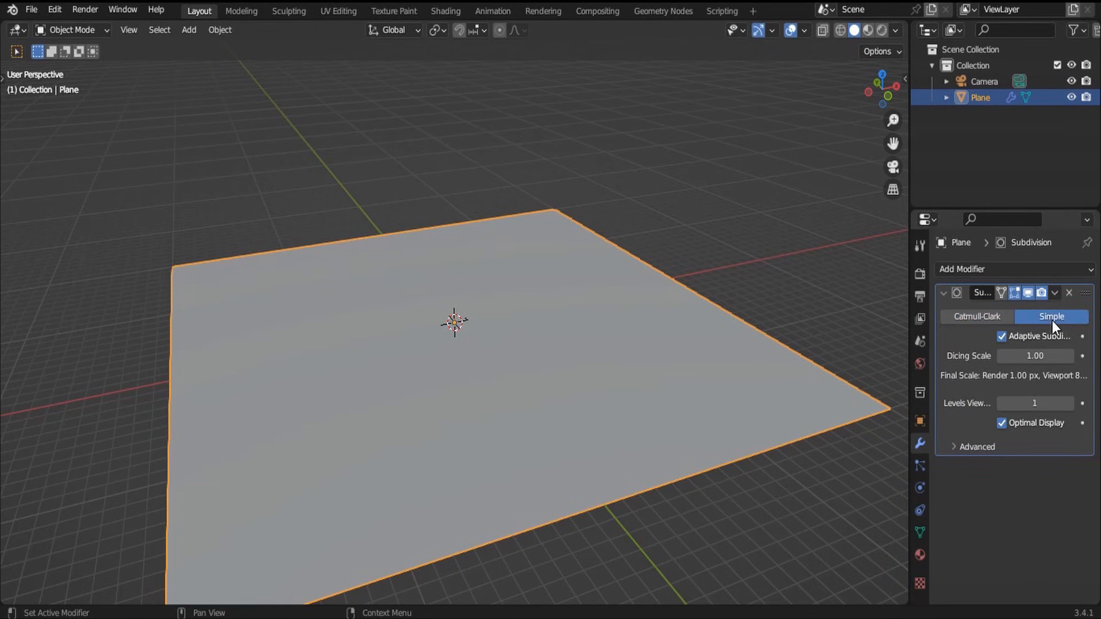
click(1044, 356)
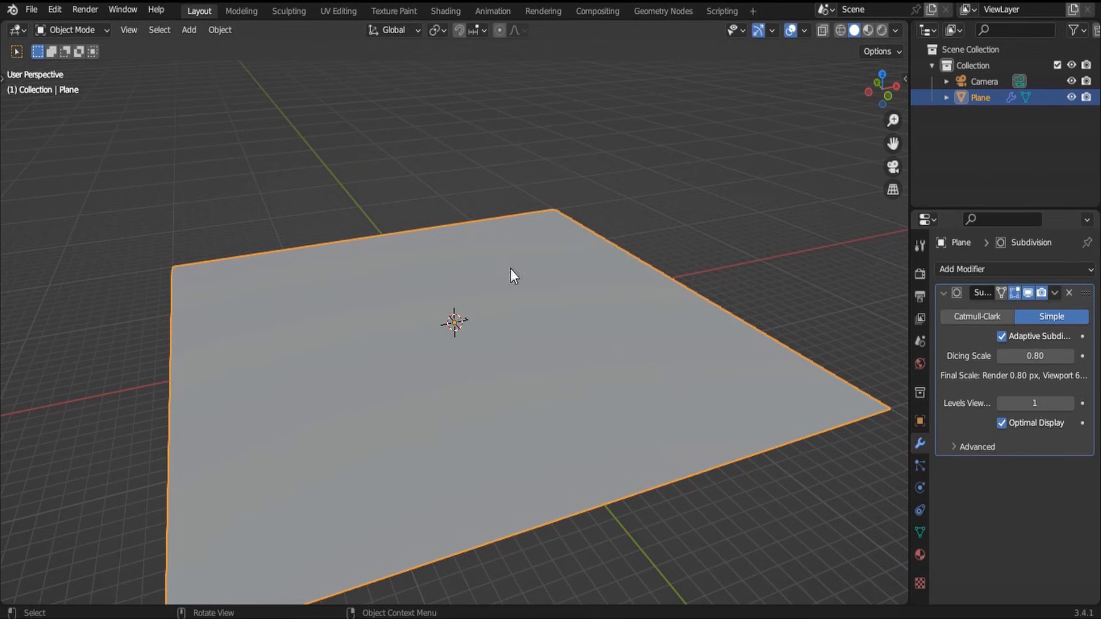
Step: Split the 3D viewport into two side-by-side areas and turn one into a Shader Editor with its sidebar hidden
scroll(410, 230, down, 2)
middle_drag(329, 191, 477, 275)
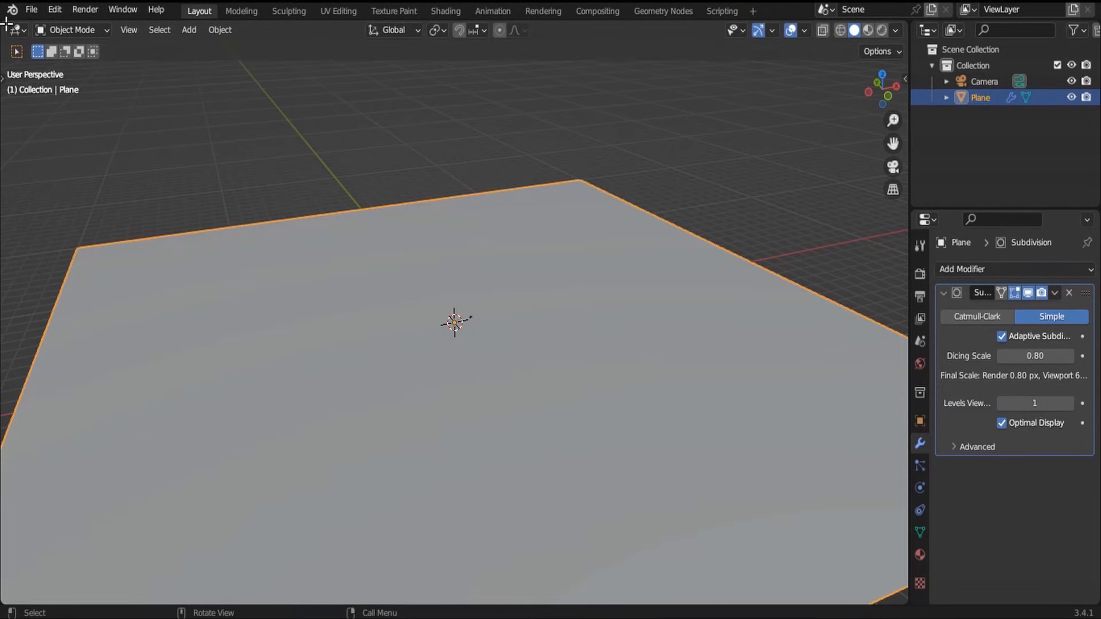
drag(3, 23, 509, 61)
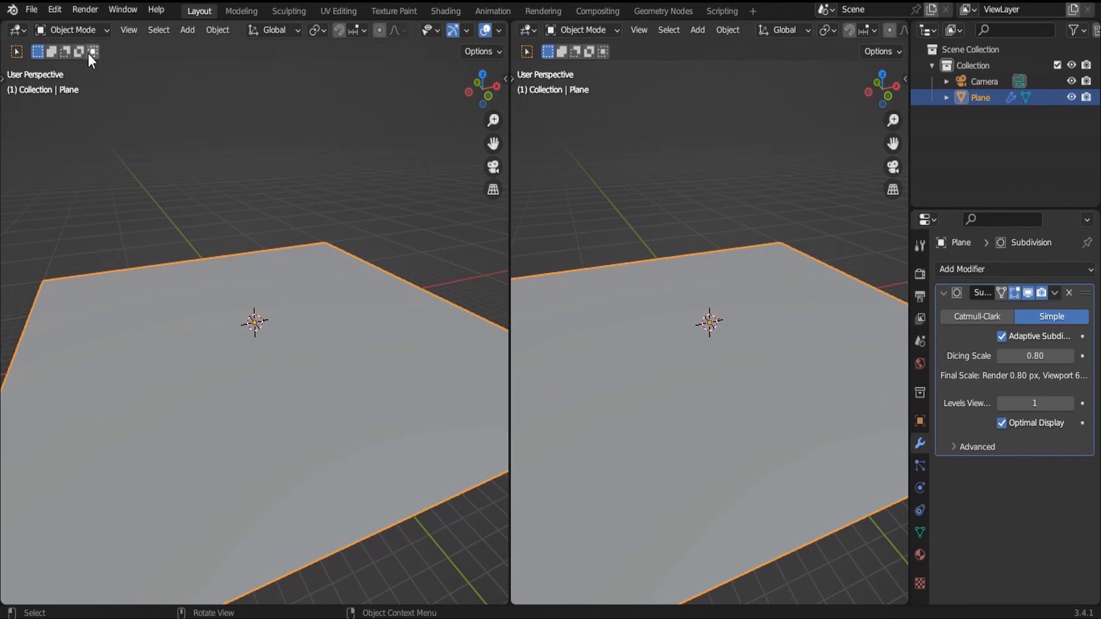
click(15, 31)
click(77, 174)
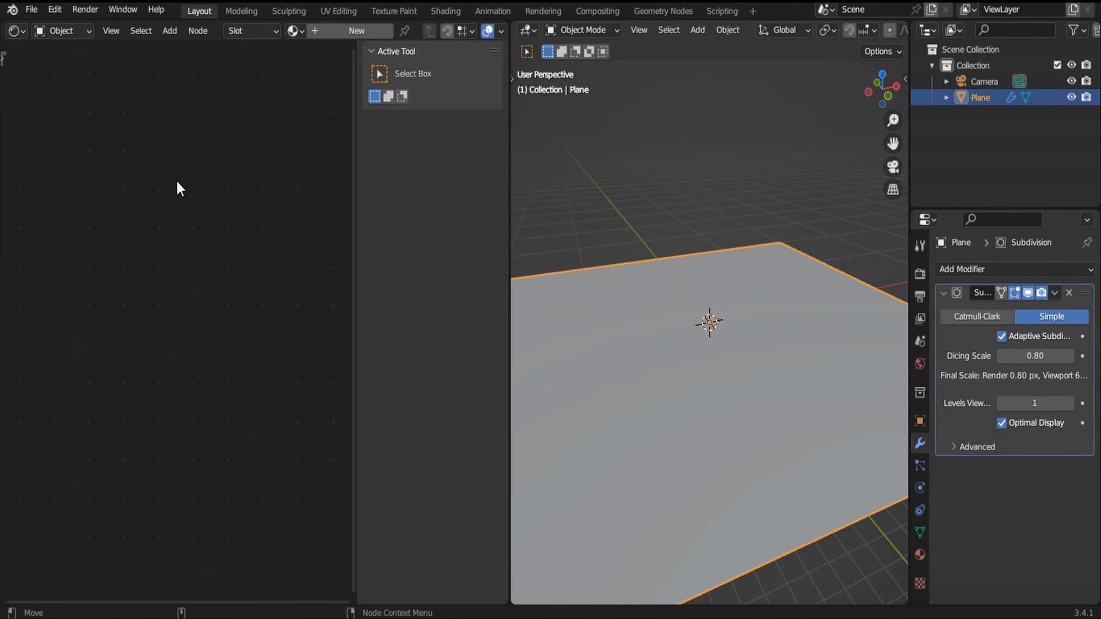
key(n)
Step: Create a material named Desert for the plane and set its surface displacement method to Displacement and Bump
click(339, 28)
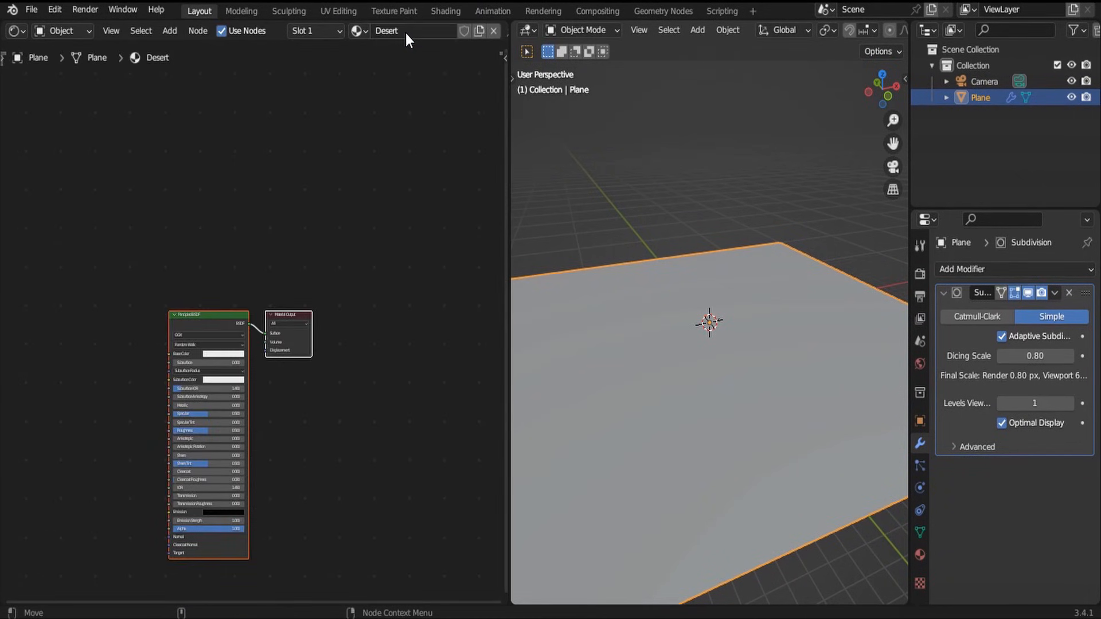
middle_drag(344, 358, 367, 205)
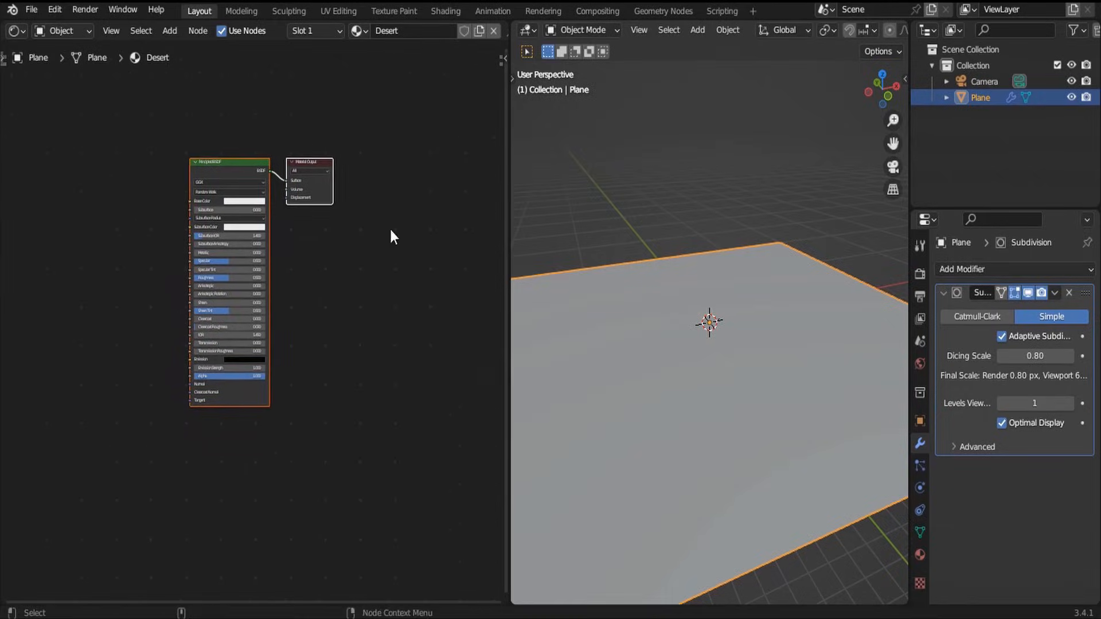
click(902, 549)
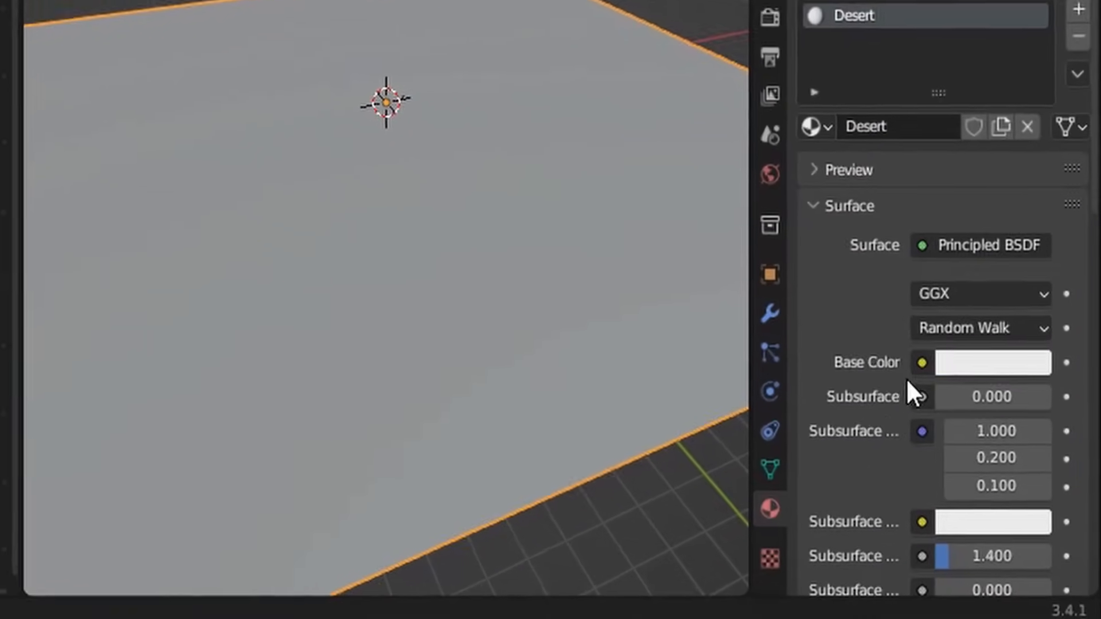
scroll(827, 369, down, 15)
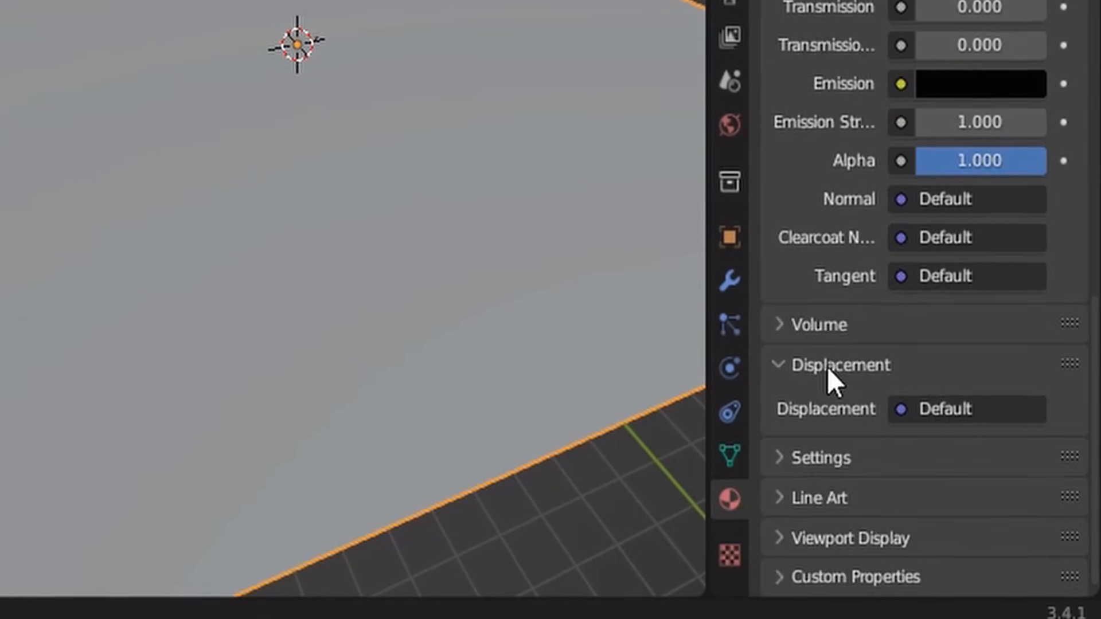
click(777, 464)
scroll(803, 470, down, 10)
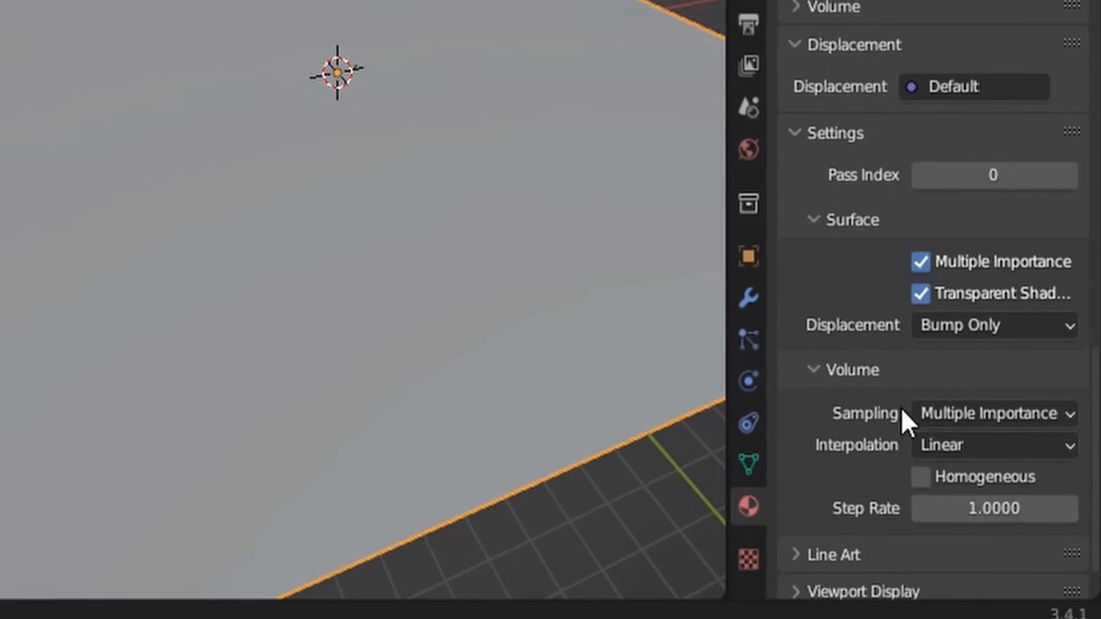
click(954, 325)
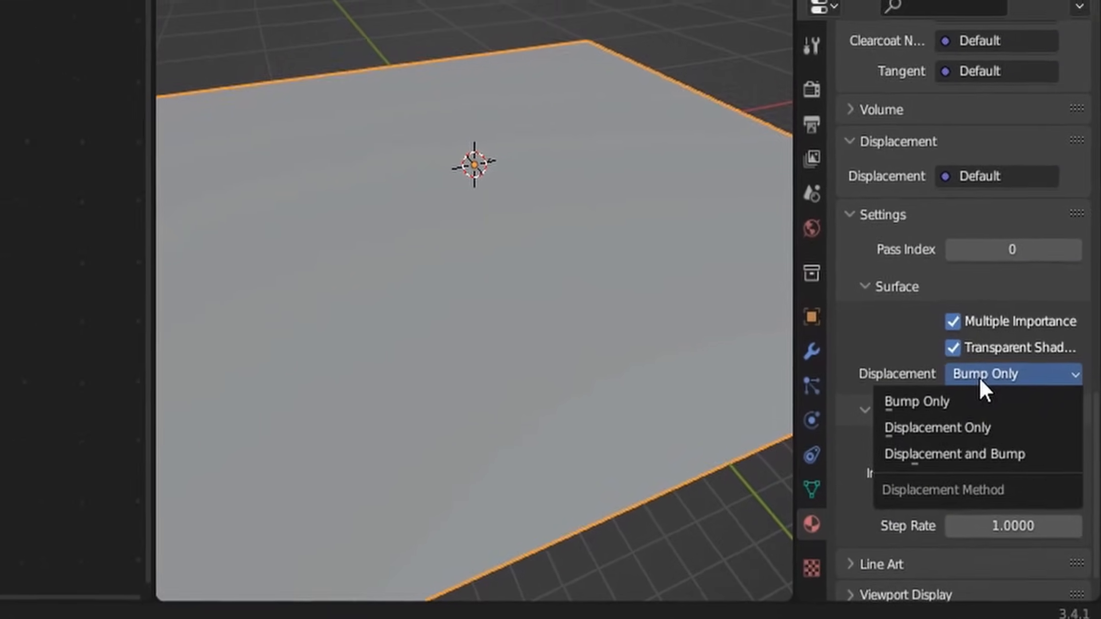
click(992, 453)
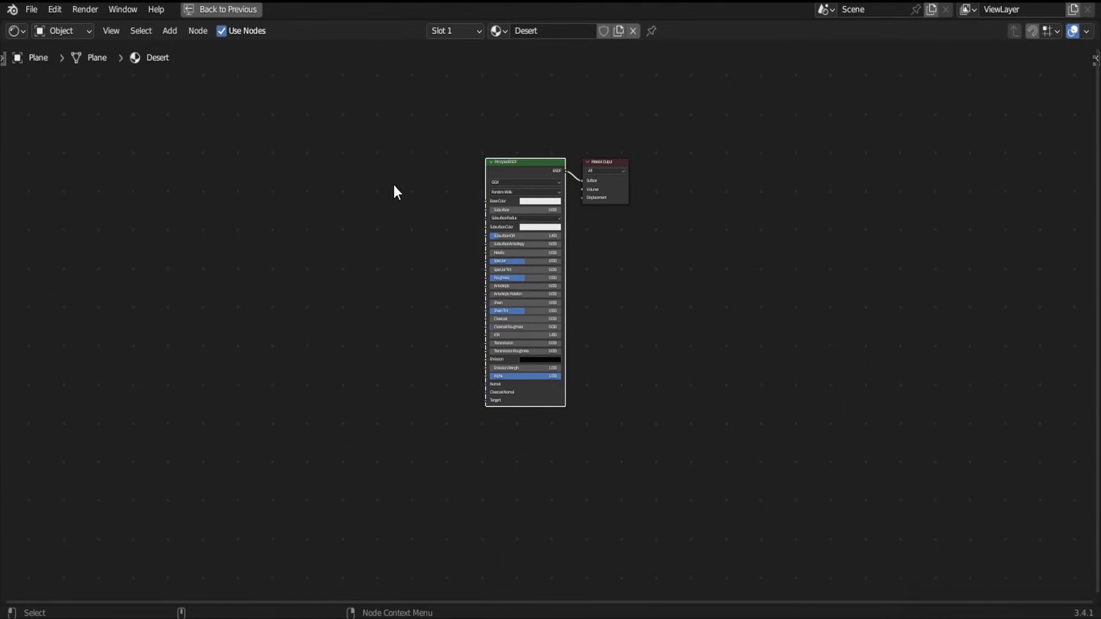
Step: Move the Principled BSDF away from the Material Output and link a new Displacement node to the output's Displacement input
shift+scroll(442, 312, up, 6)
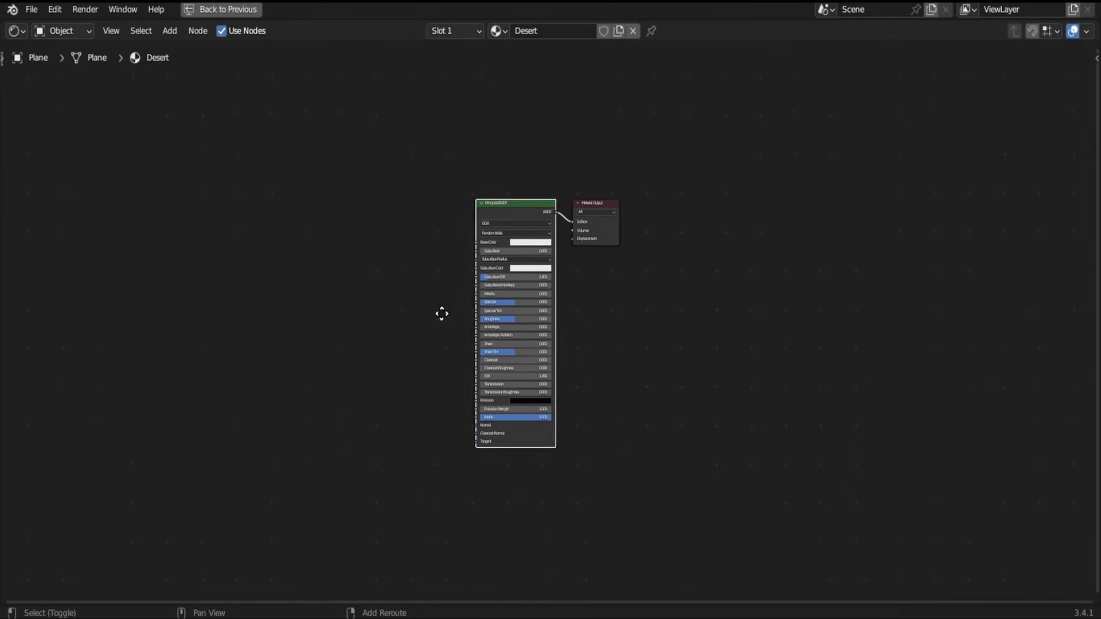
drag(472, 362, 344, 68)
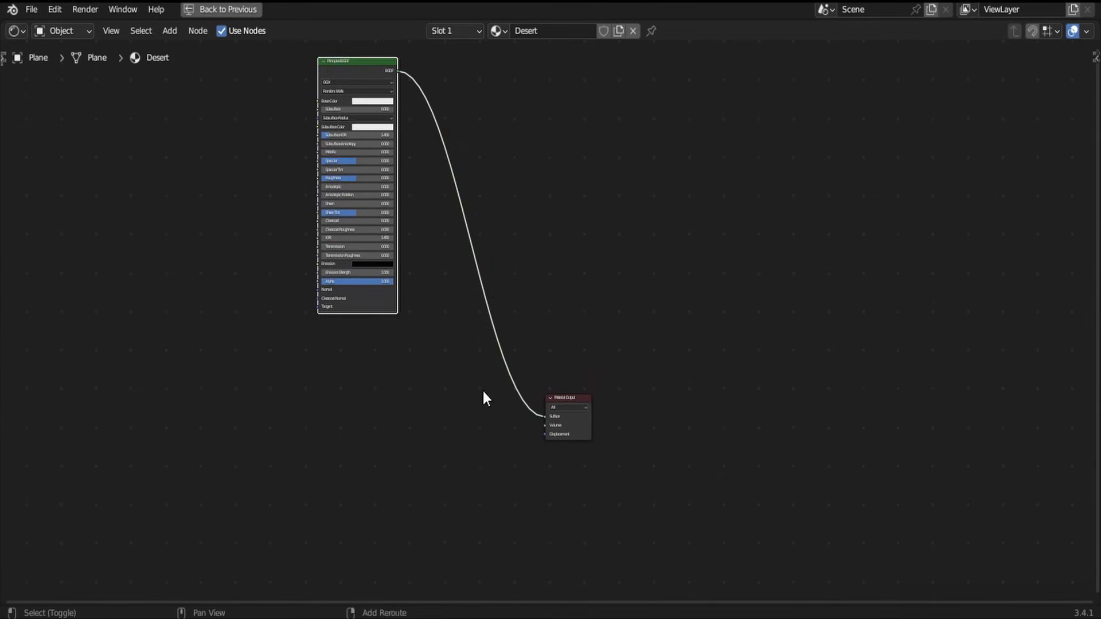
shift+middle_drag(475, 421, 559, 275)
scroll(527, 257, up, 7)
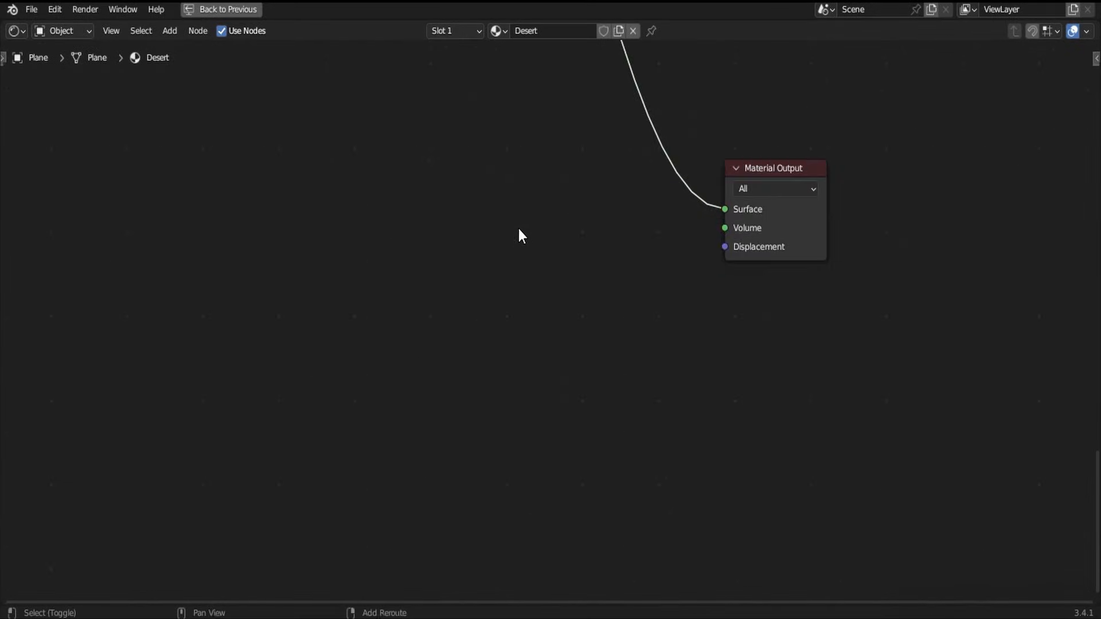
key(shift+a)
click(489, 161)
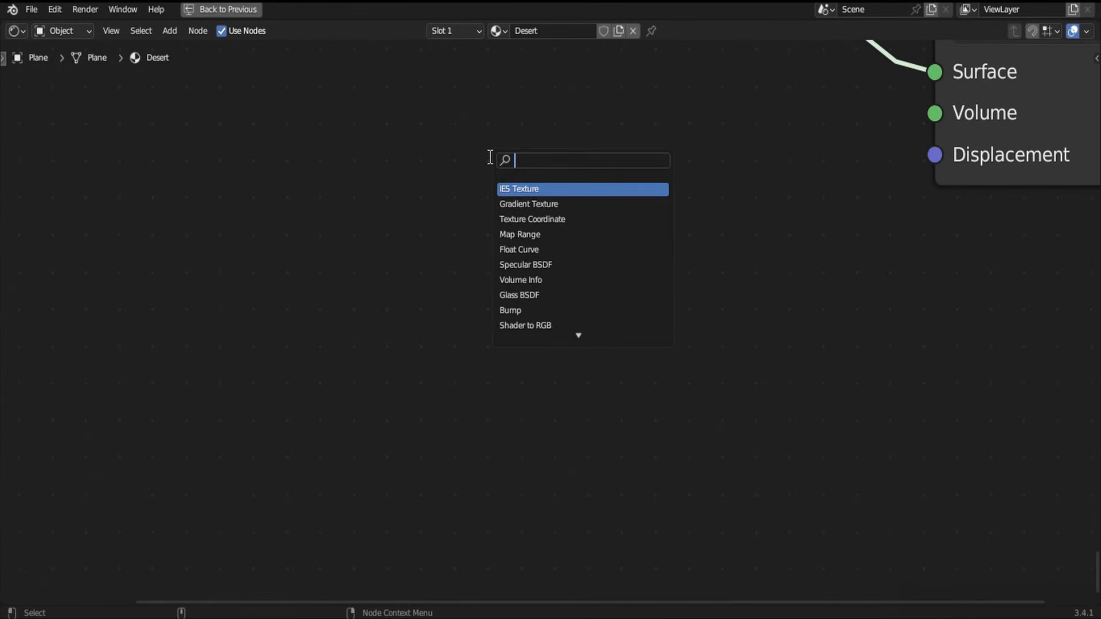
text(d)
click(530, 191)
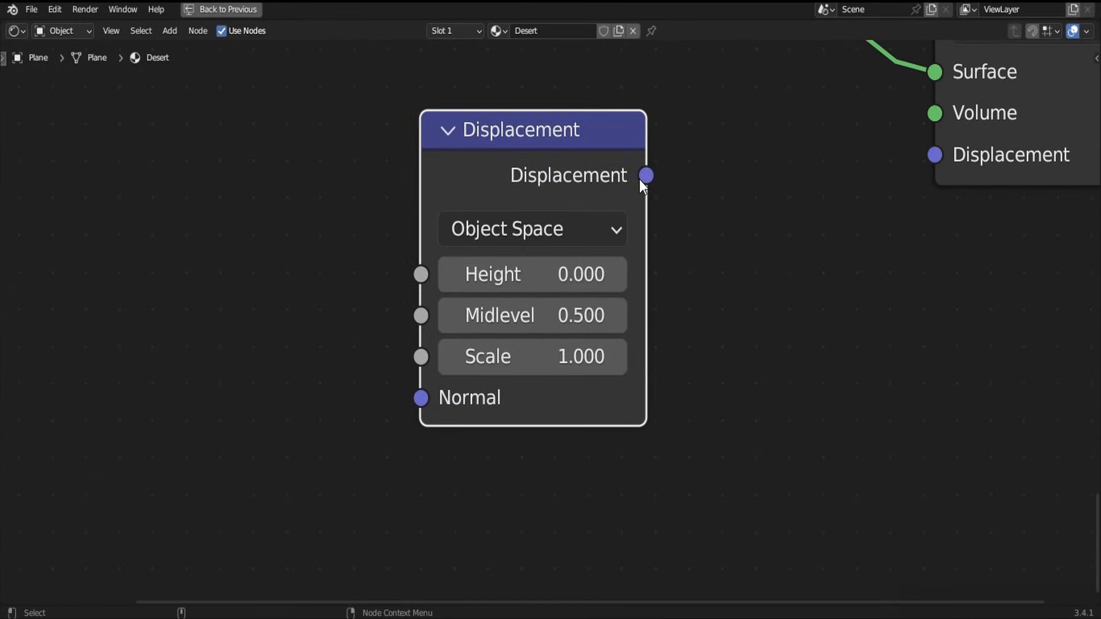
drag(640, 180, 929, 162)
scroll(927, 162, down, 2)
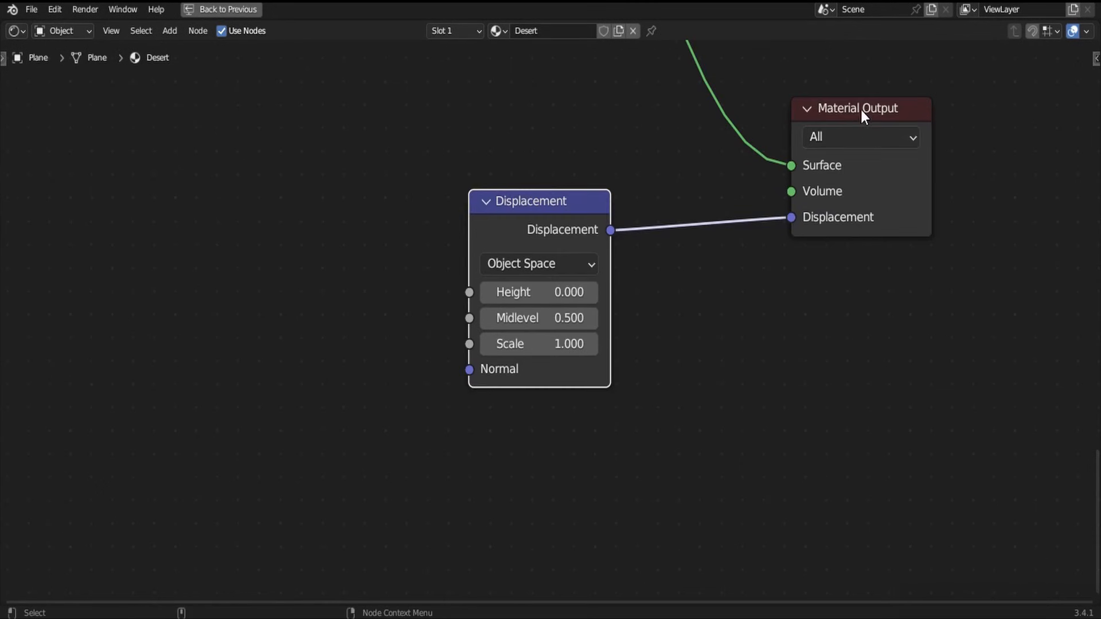
key(ctrl+space)
Step: Add a Voronoi Texture node and connect its Distance output to the Displacement node's Height input
middle_drag(129, 266, 291, 239)
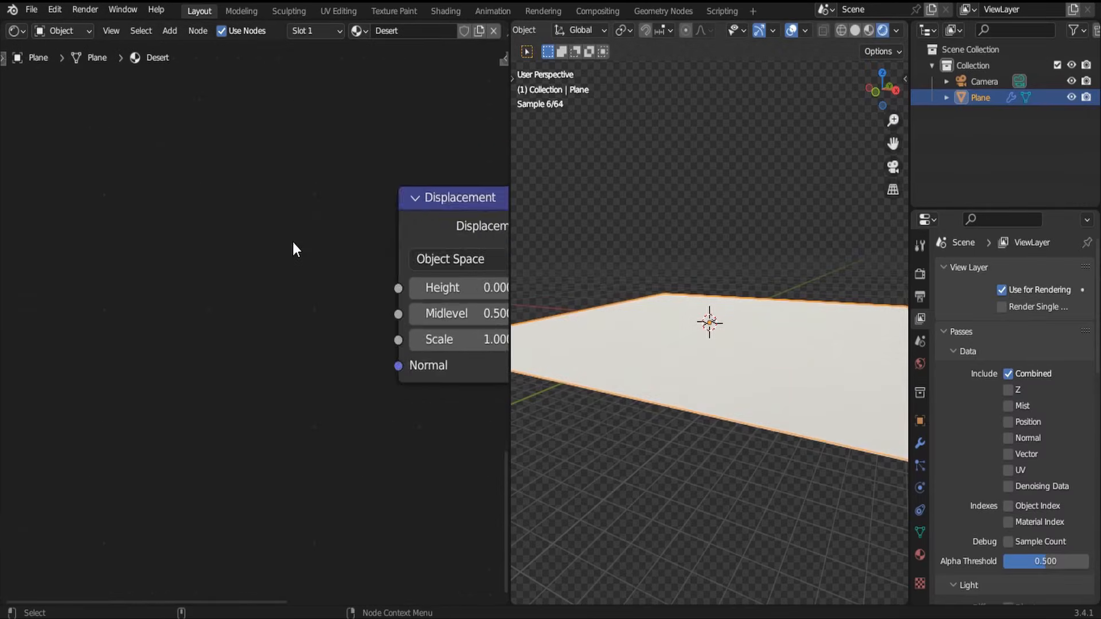
scroll(286, 241, up, 1)
key(shift+a)
click(275, 198)
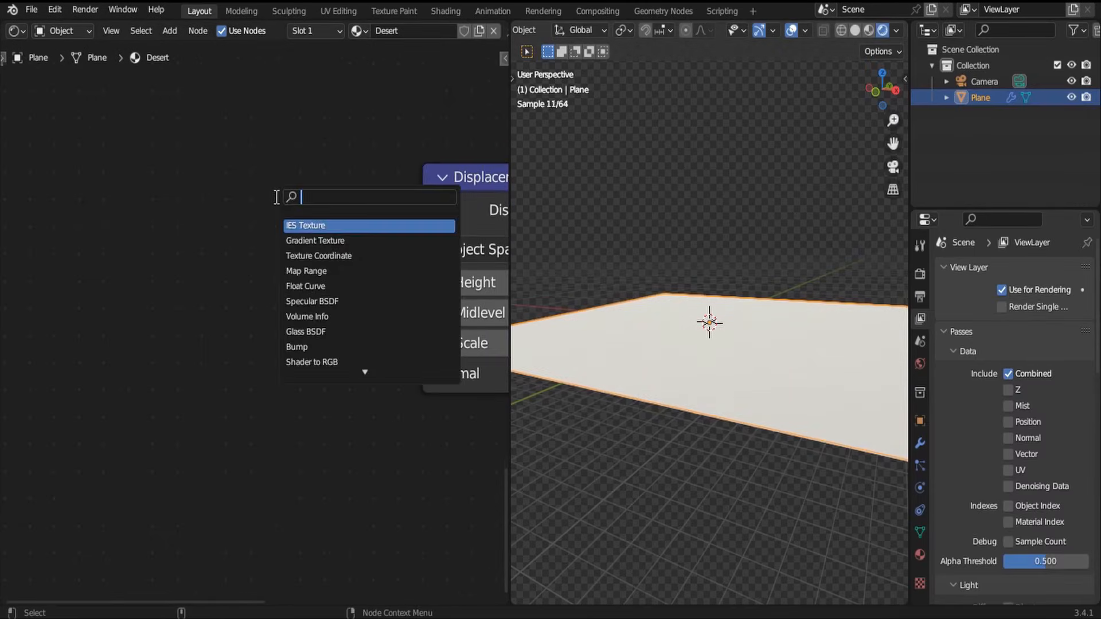
text(vo)
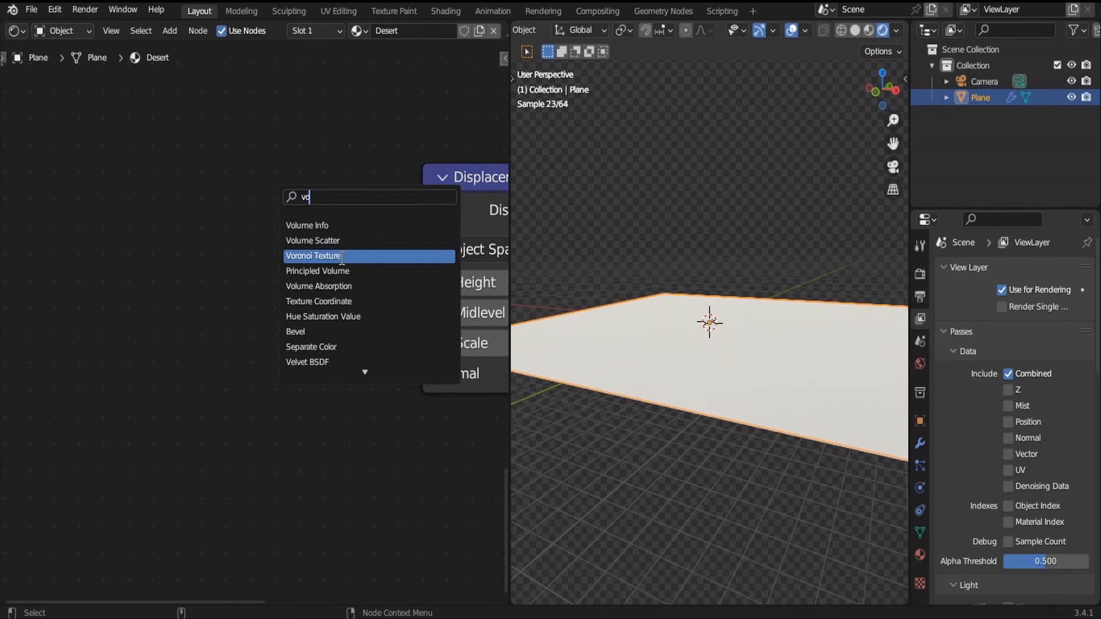
click(341, 256)
click(170, 219)
drag(275, 186, 422, 282)
scroll(369, 250, down, 5)
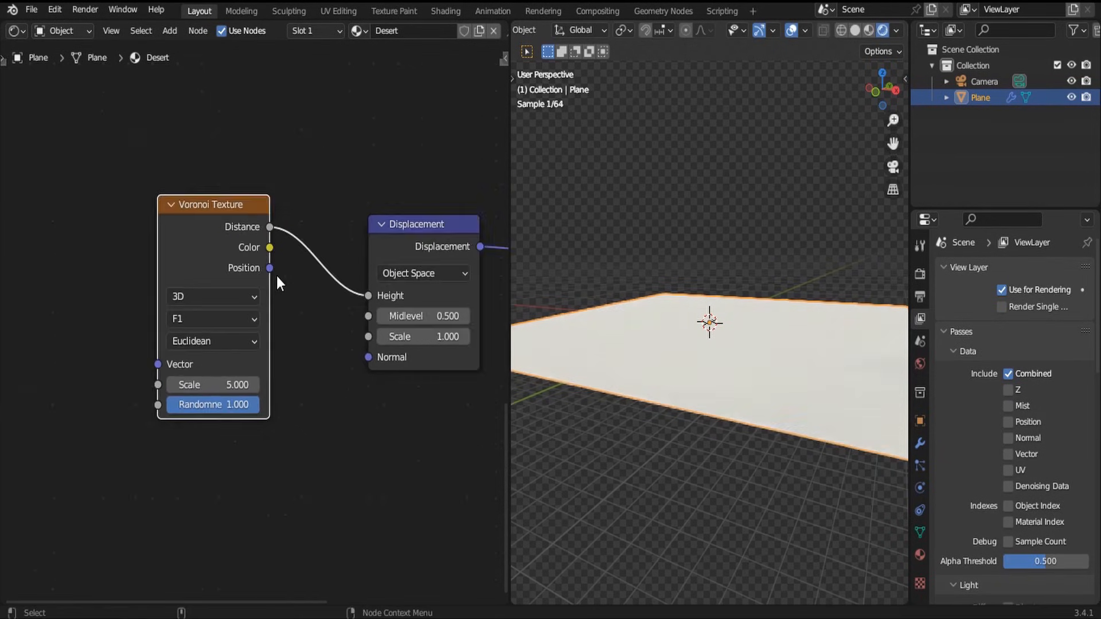
Step: Reposition the Voronoi Texture node and feed its Vector input from new Texture Coordinate and Mapping nodes
middle_drag(220, 221, 285, 171)
drag(284, 172, 295, 225)
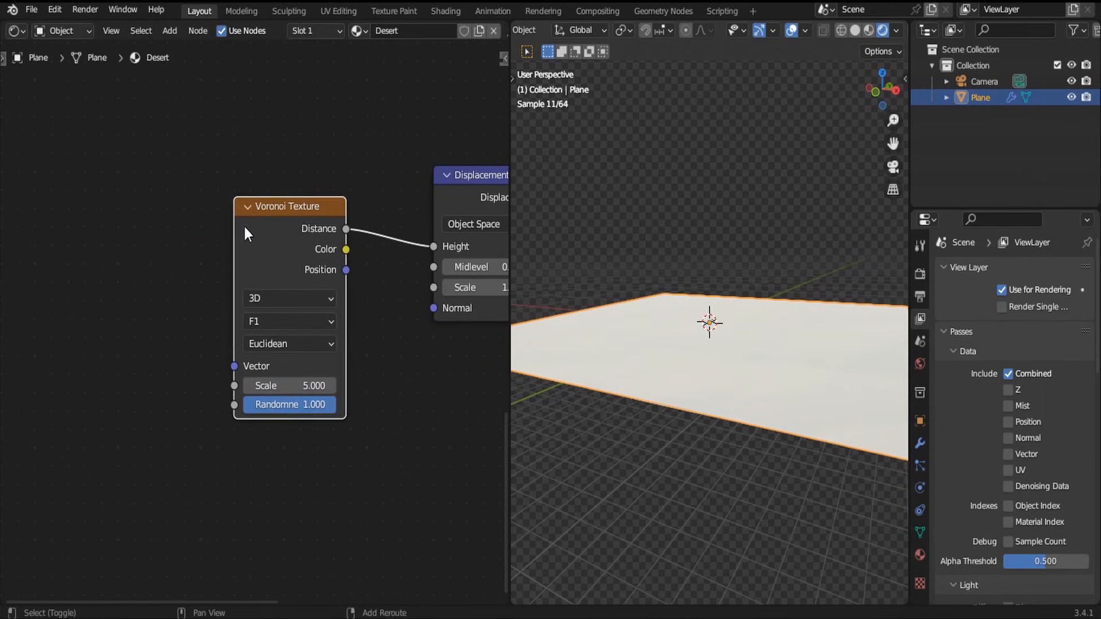
middle_drag(248, 214, 376, 177)
key(ctrl+t)
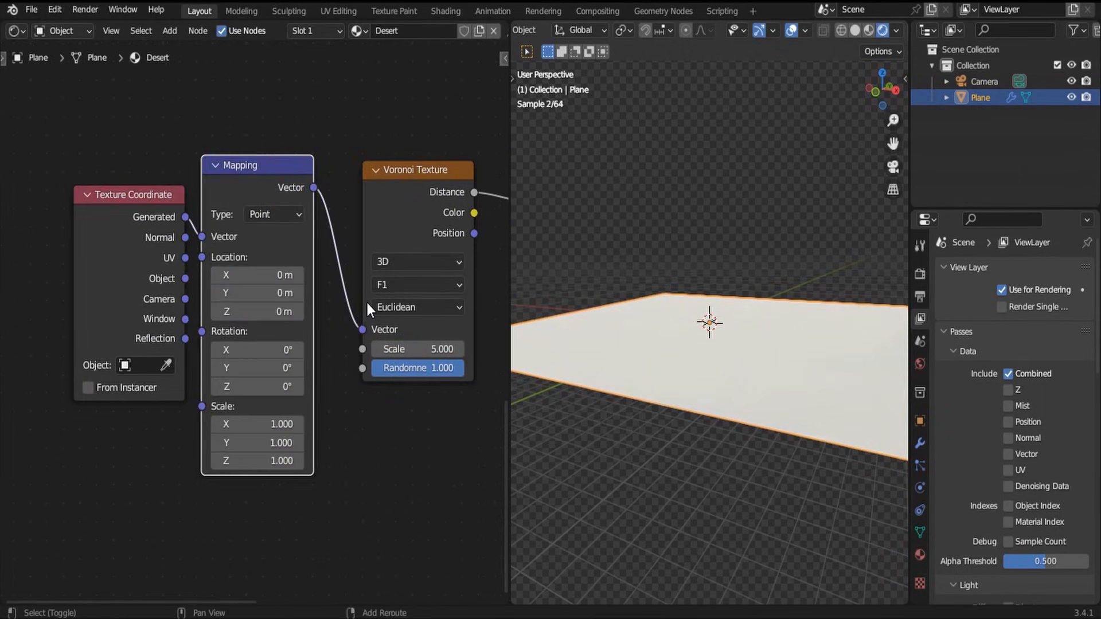
Step: Move the Displacement node slightly closer to the Voronoi Texture node and a bit lower
scroll(370, 299, down, 2)
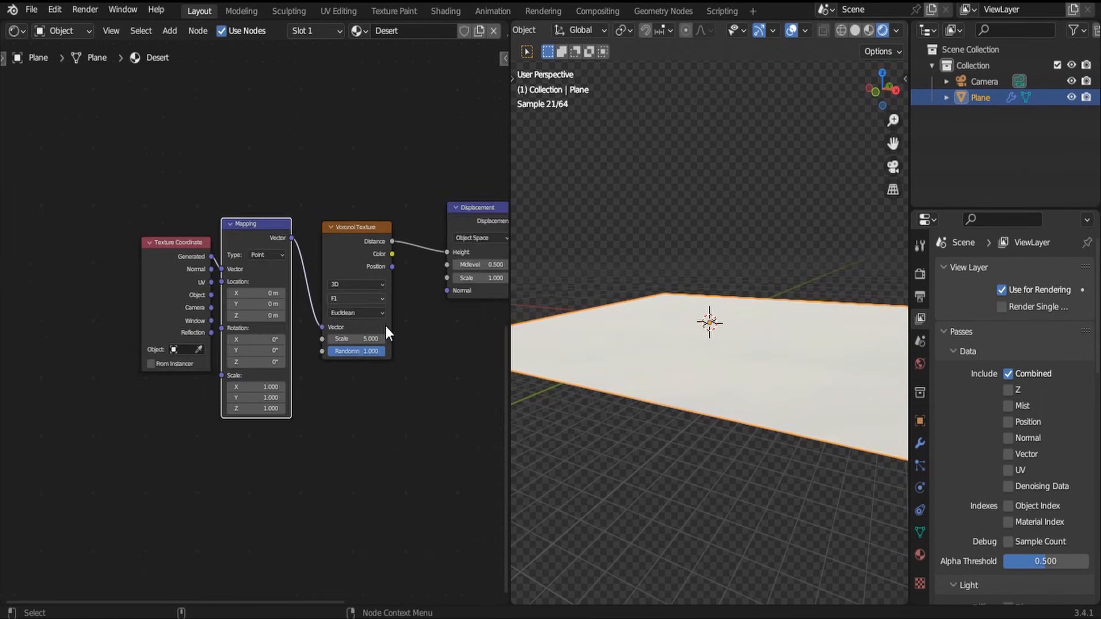
shift+middle_drag(359, 378, 278, 363)
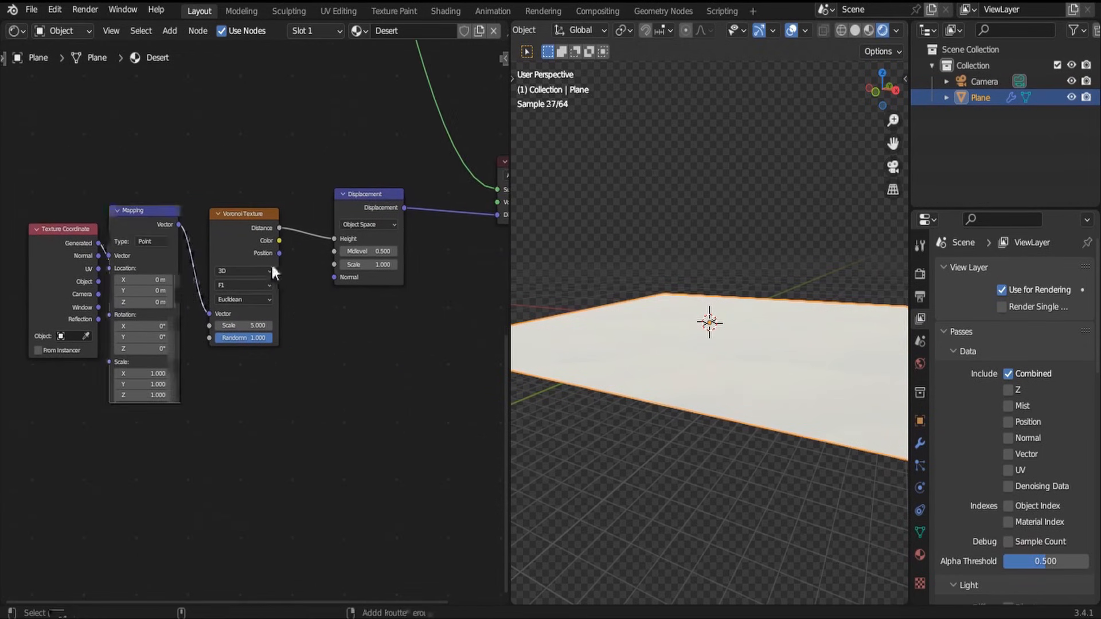
scroll(281, 251, up, 3)
shift+middle_drag(335, 270, 256, 330)
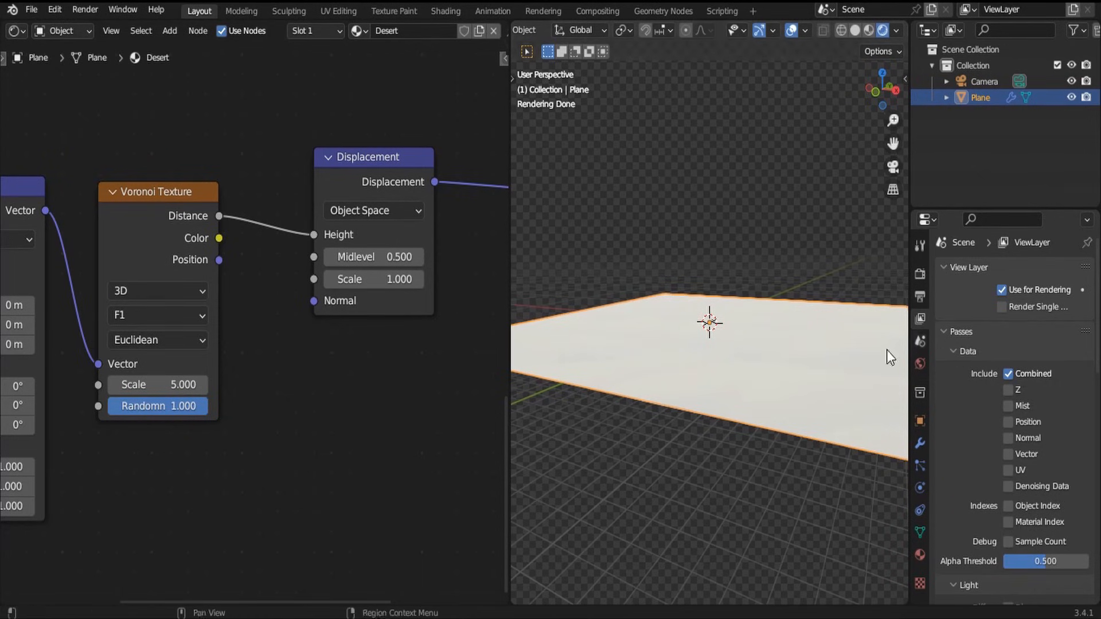
drag(343, 184, 328, 210)
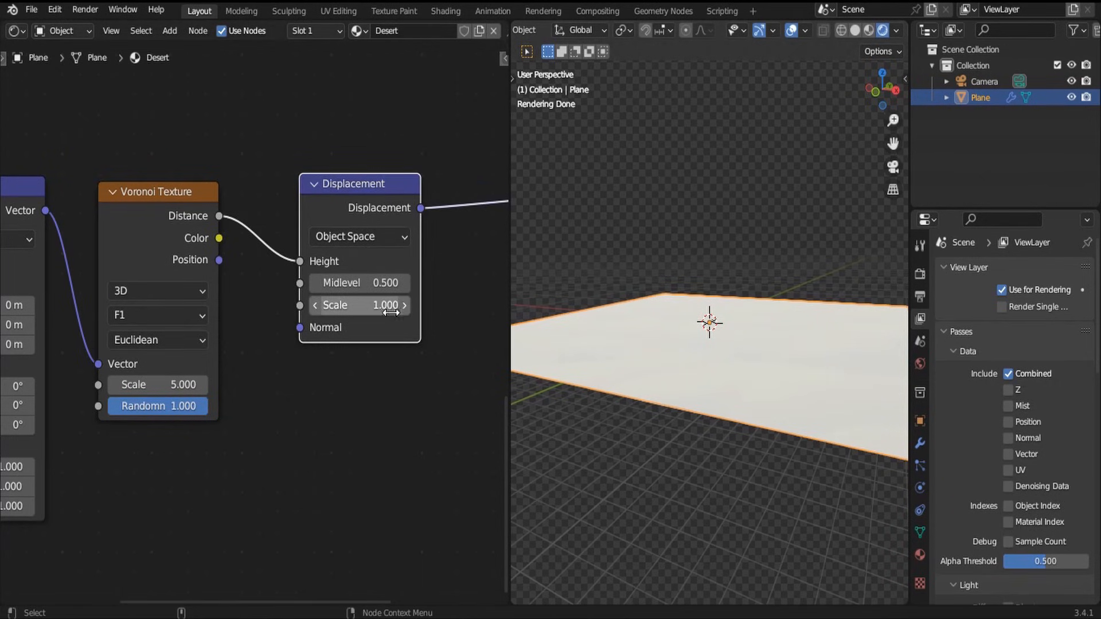
Step: Set the Displacement node's Scale to 15
click(362, 306)
text(1)
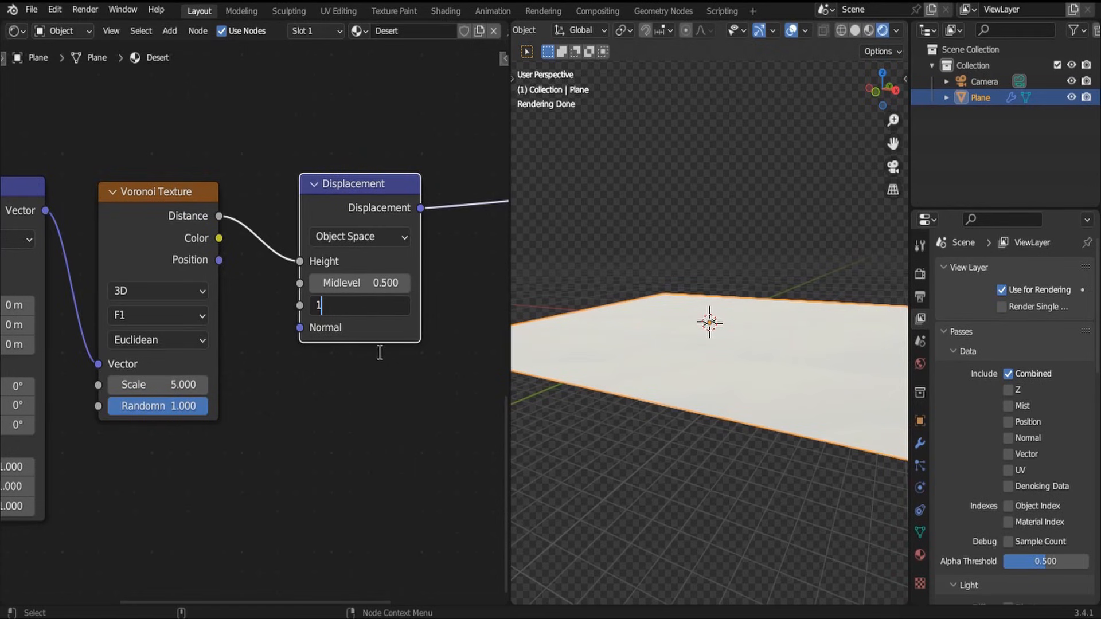
text(5)
key(Return)
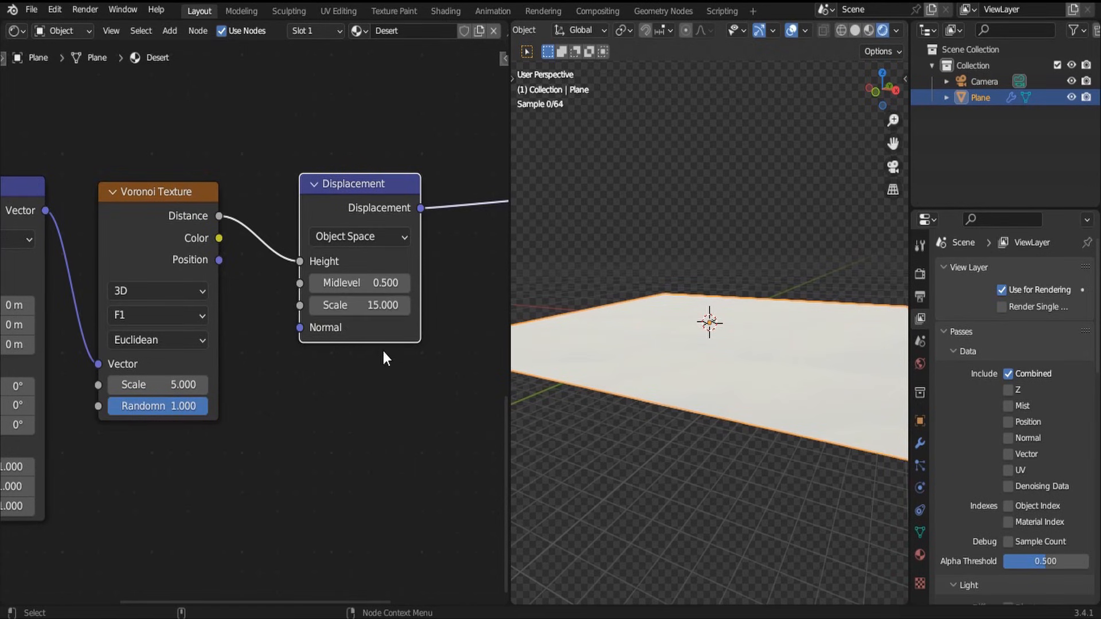
Step: Change the Voronoi Texture node's feature output from F1 to Smooth F1
middle_drag(243, 333, 320, 277)
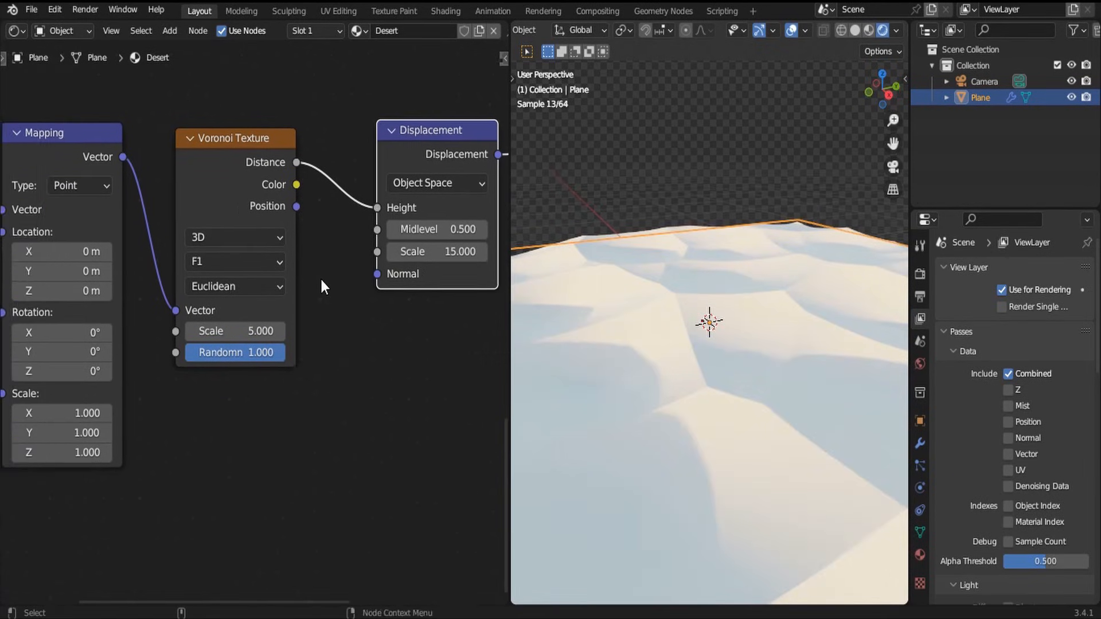
scroll(320, 277, up, 2)
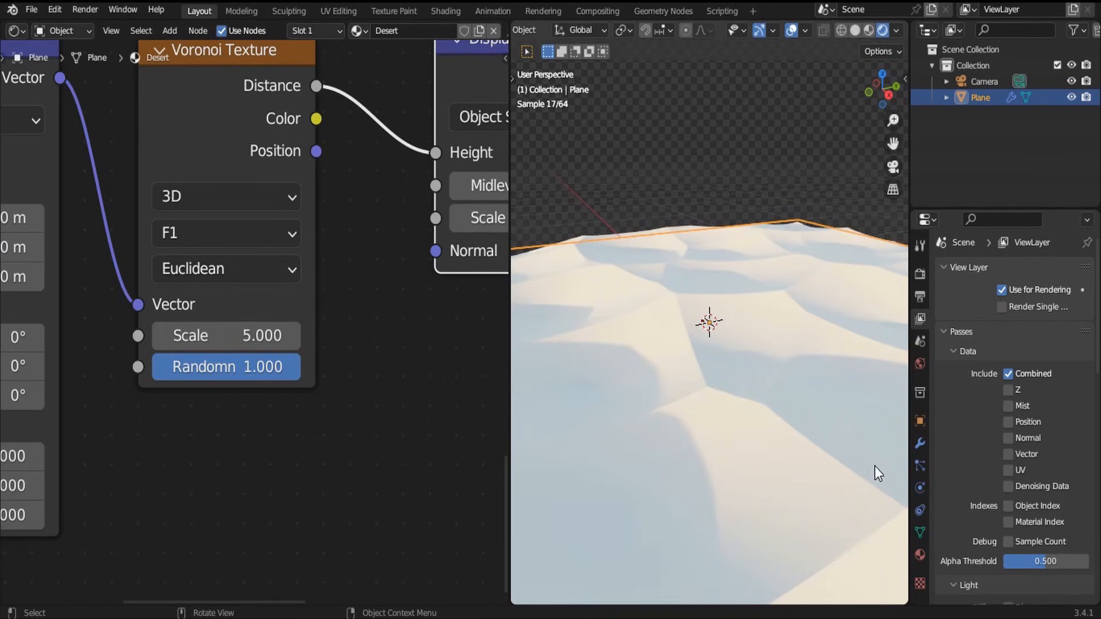
click(212, 233)
click(226, 324)
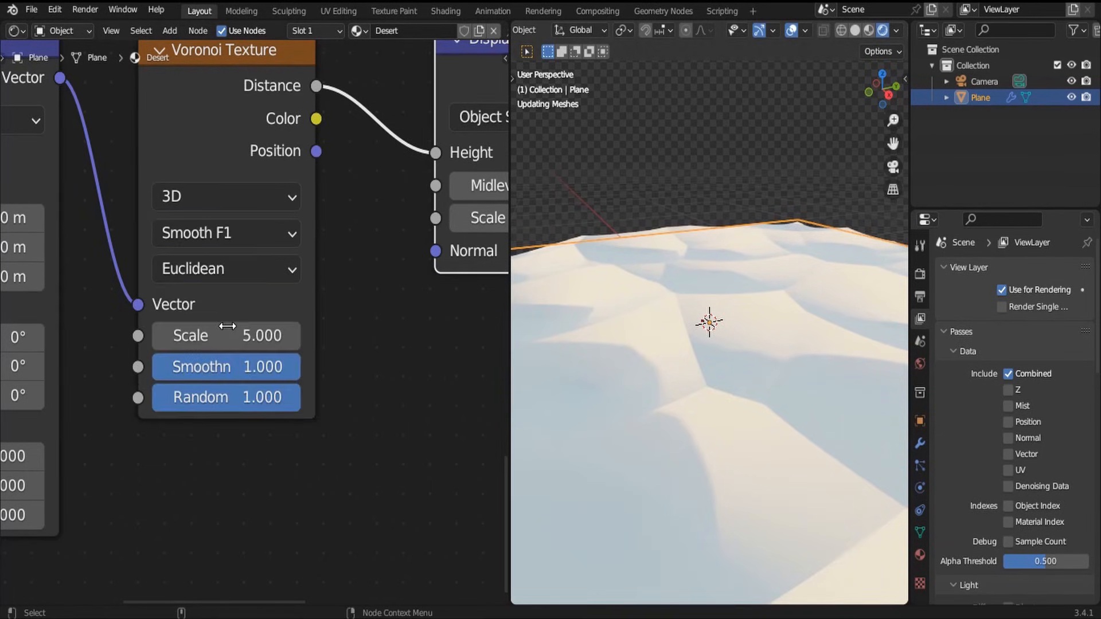
click(184, 239)
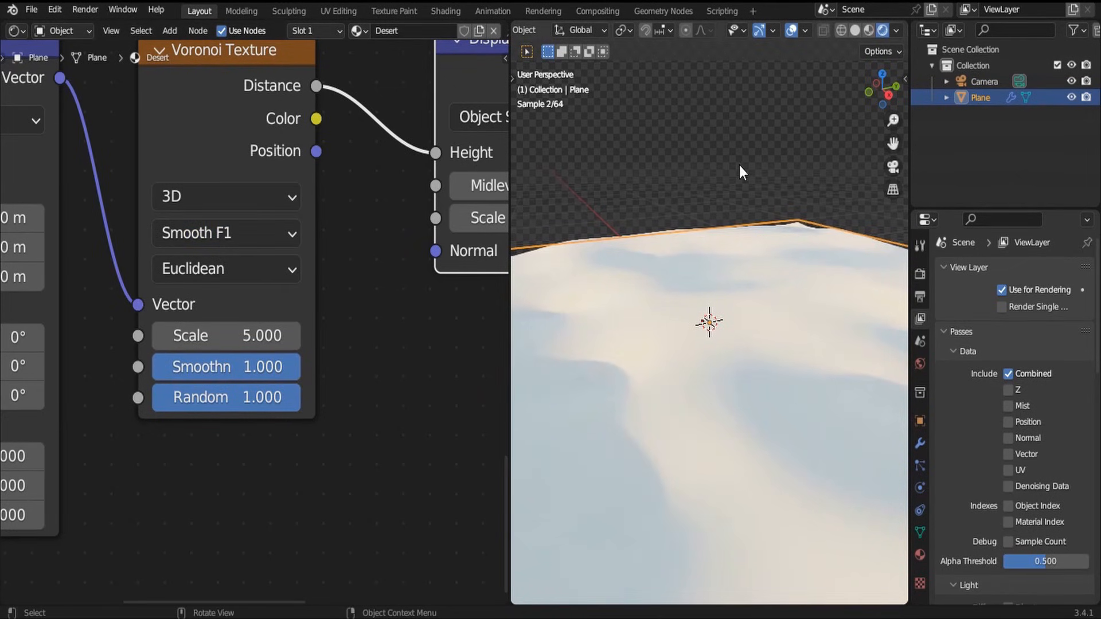
Step: Set the Voronoi Texture node's Smoothness to 0.01
mouse_move(886, 95)
mouse_down()
mouse_move(860, 99)
mouse_move(890, 105)
mouse_up()
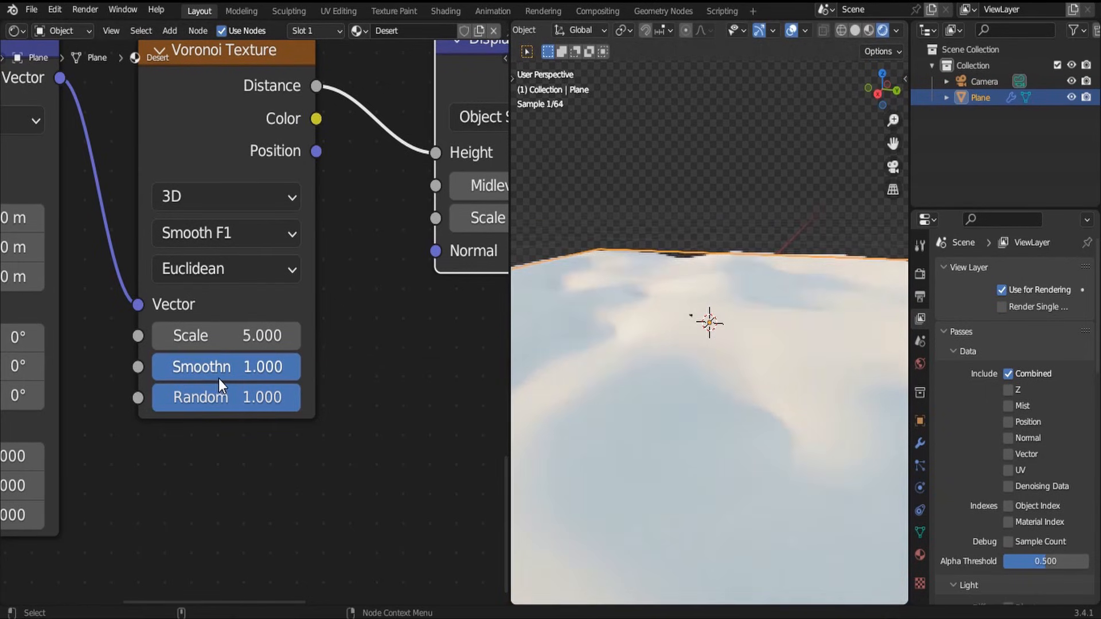
drag(218, 376, 224, 376)
text(.01)
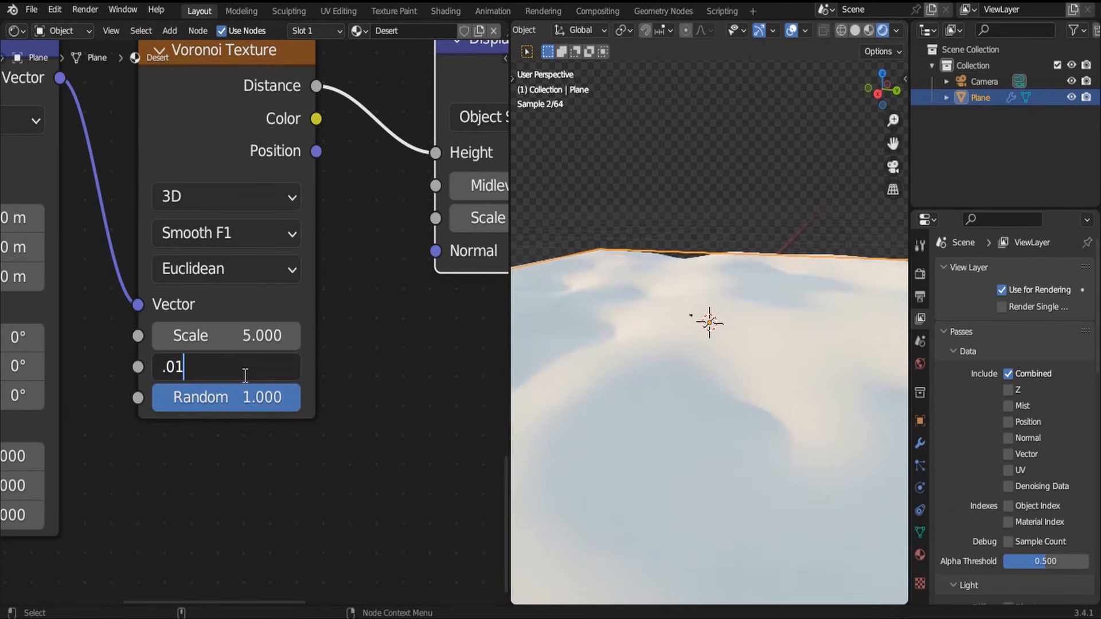
key(Return)
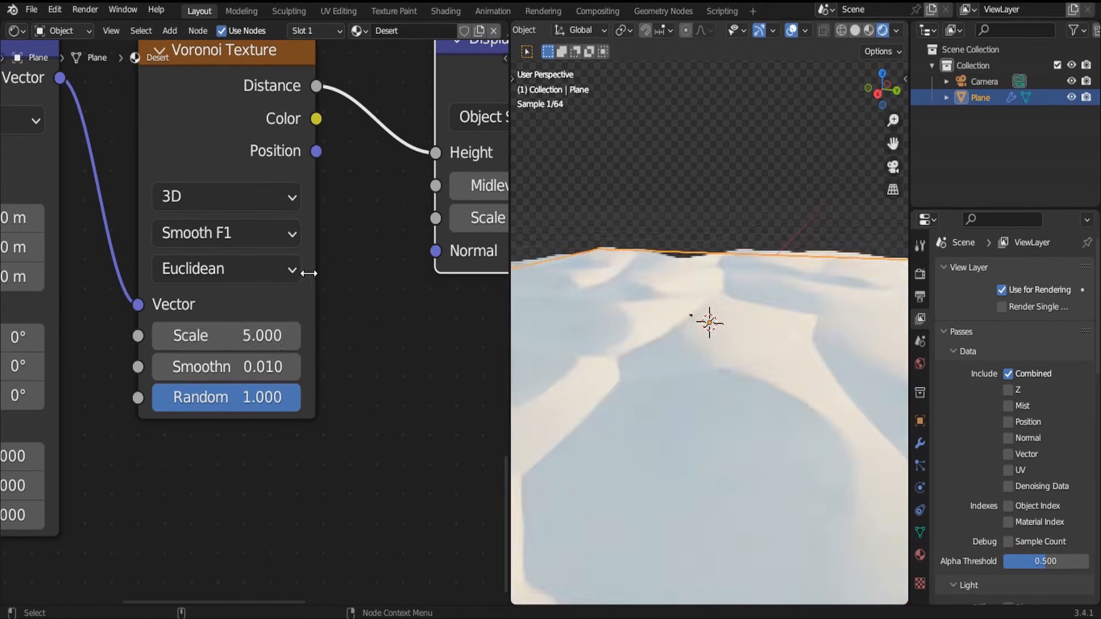
Step: Add a Noise Texture node below the Location node that feeds the Voronoi Texture
scroll(205, 181, down, 3)
key(shift+a)
click(205, 181)
text(no)
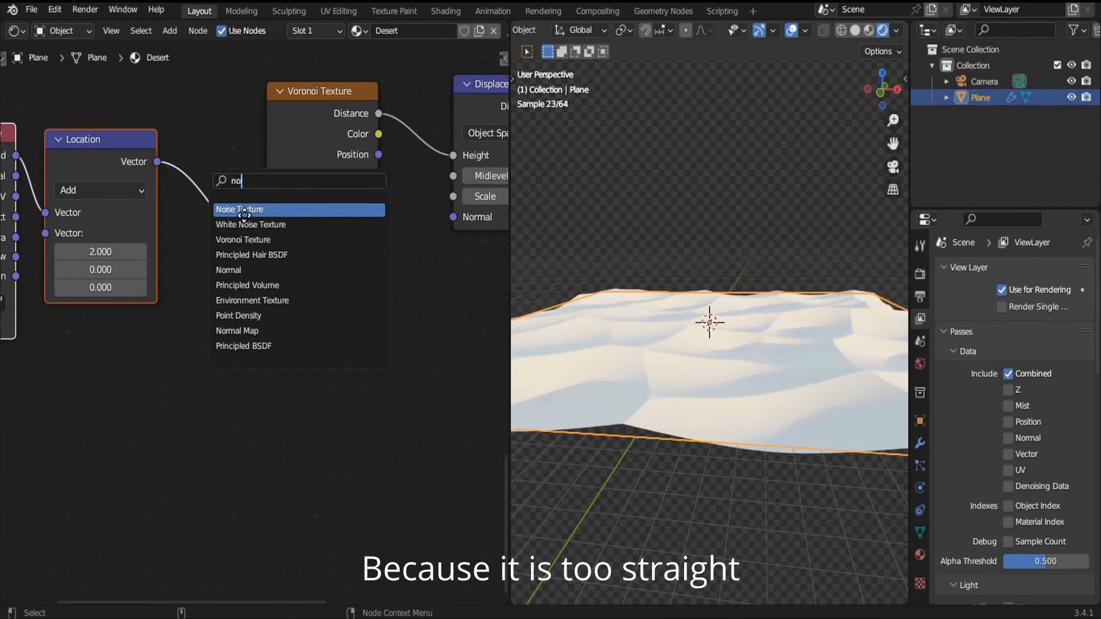
click(243, 209)
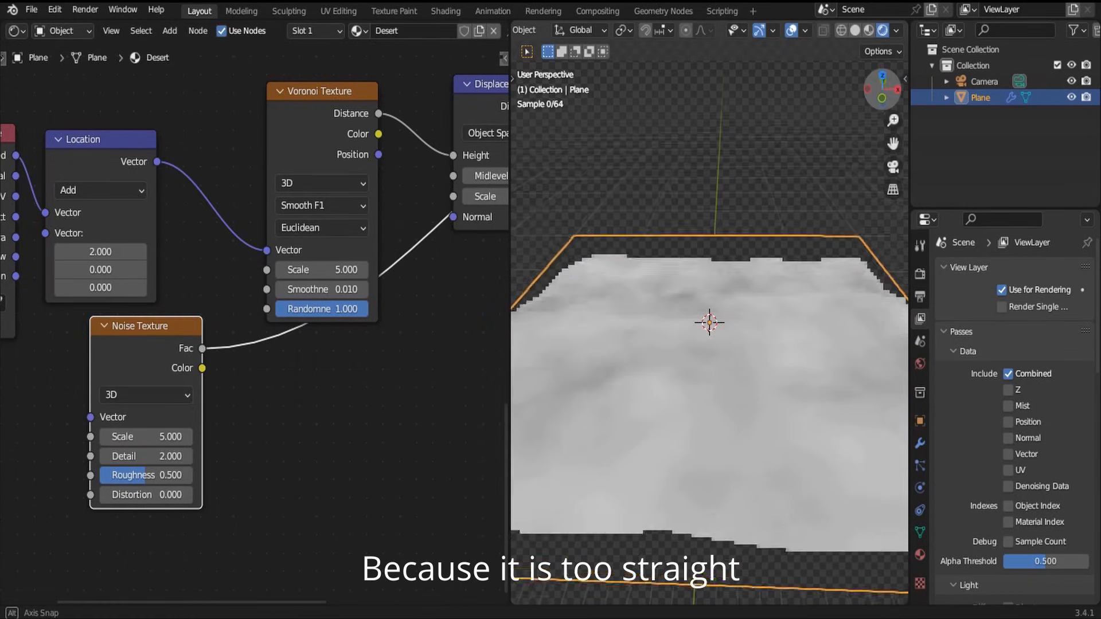
drag(882, 89, 881, 92)
Step: Set the Noise Texture's Scale to 1.4, Detail to 3 and Distortion to 0.5, and shift the node slightly away from the Voronoi Texture
scroll(209, 429, up, 3)
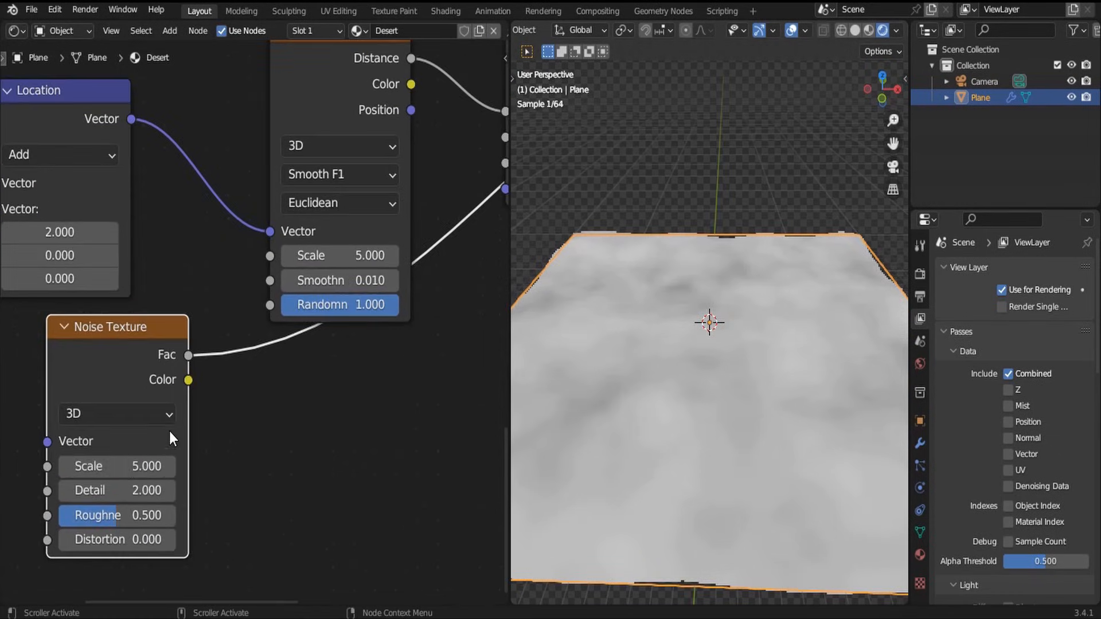
click(126, 473)
text(1)
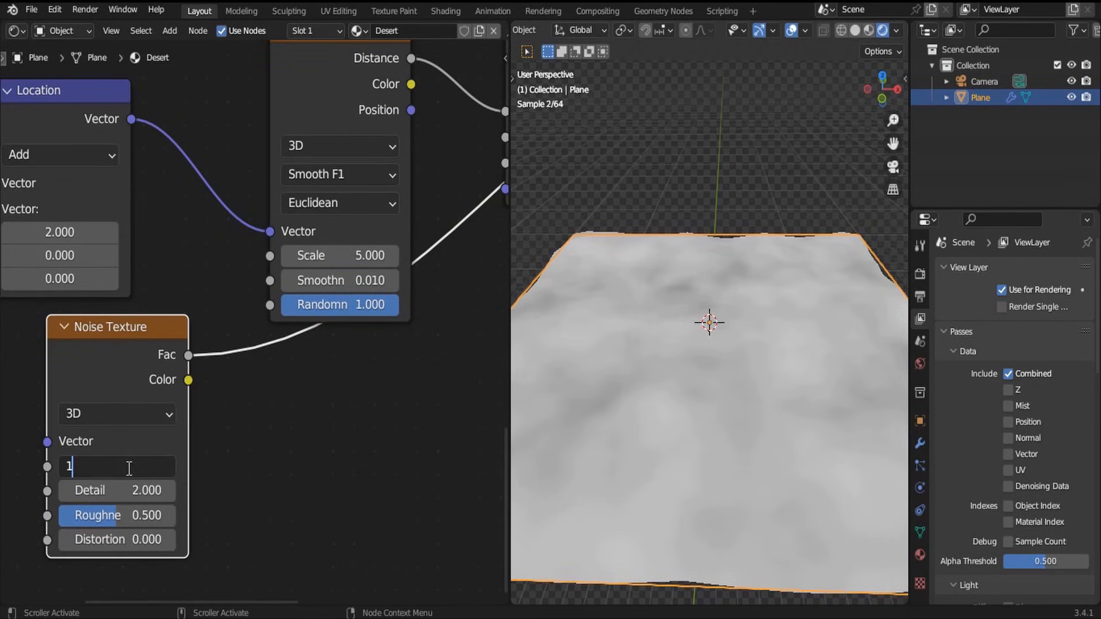
text(.4)
key(Return)
click(132, 491)
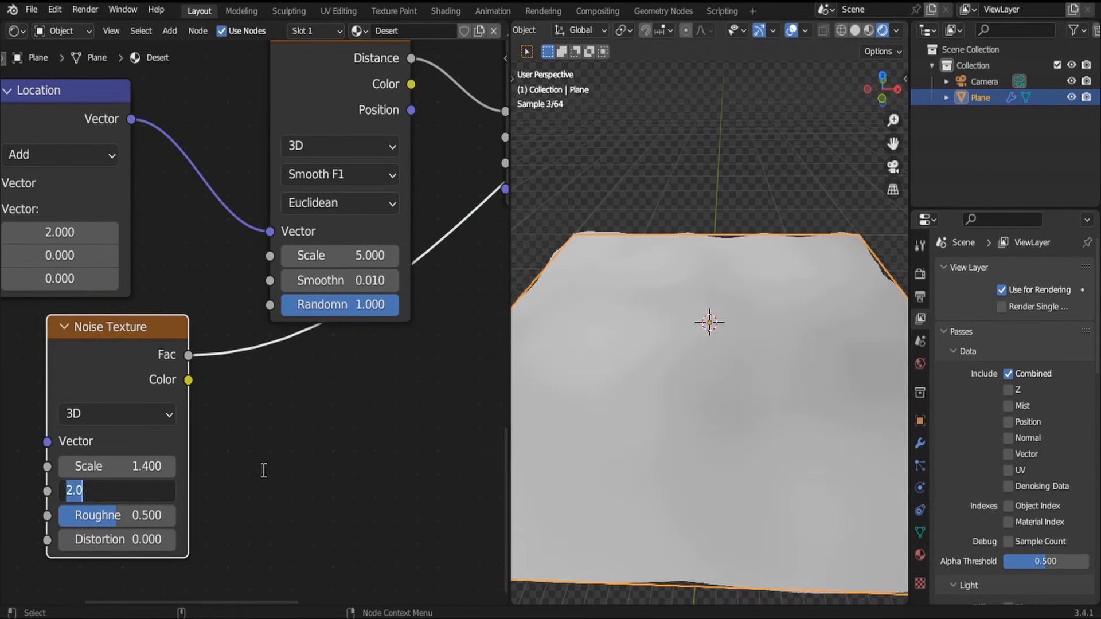
text(3)
key(Return)
click(112, 540)
text(0.5)
key(Return)
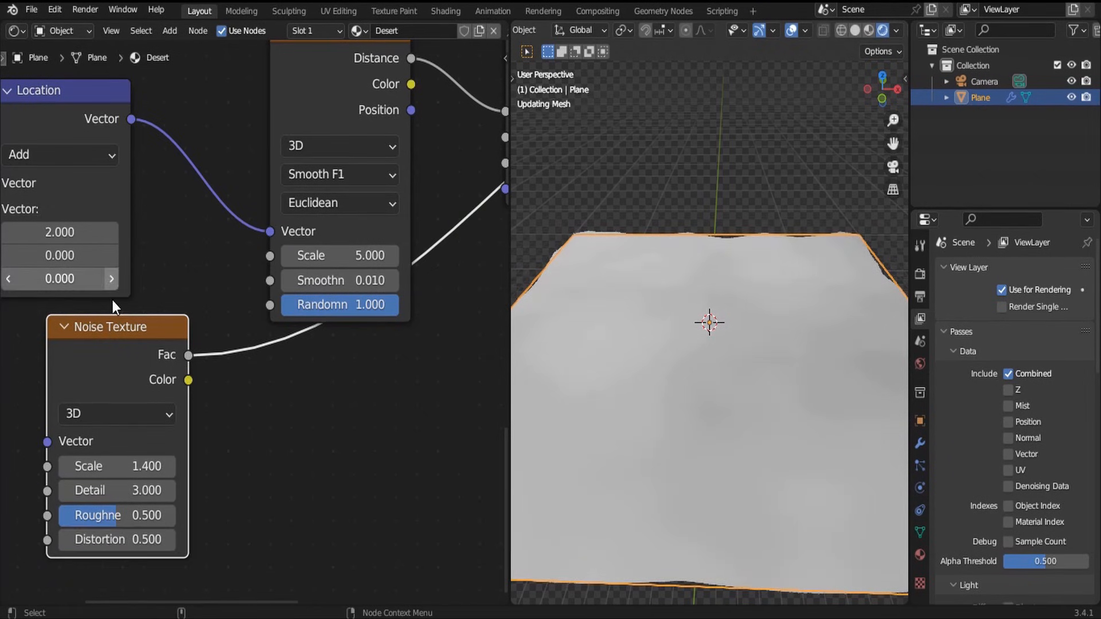
drag(125, 343, 91, 345)
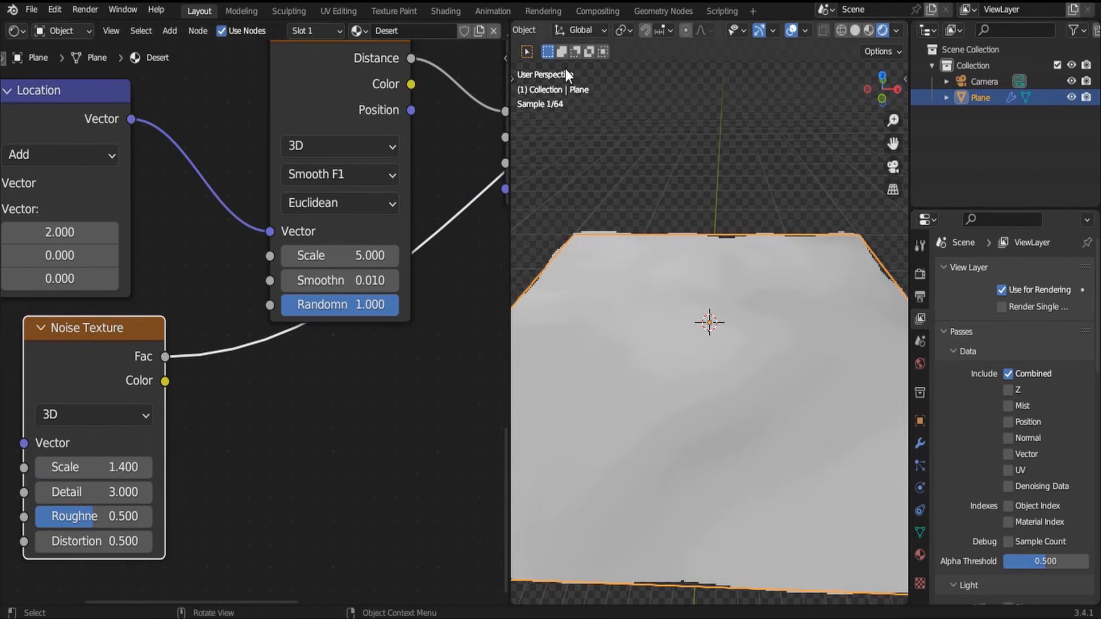
Step: Add a Mix node beside the Noise Texture node and set its data type to Color
key(shift+a)
click(218, 152)
text(m)
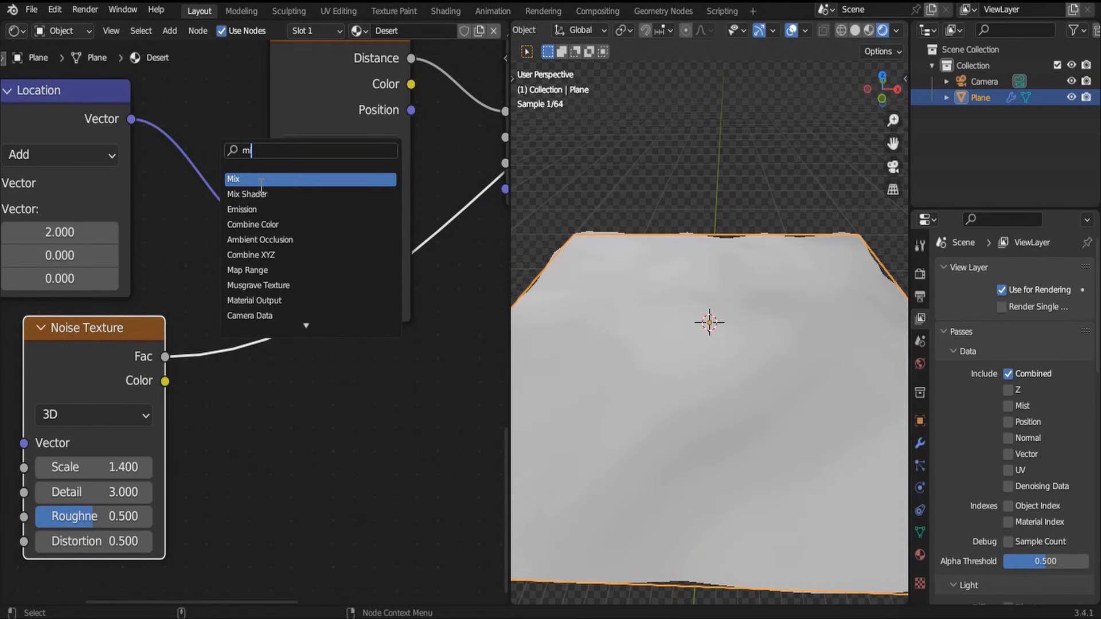
click(261, 184)
click(300, 431)
click(310, 450)
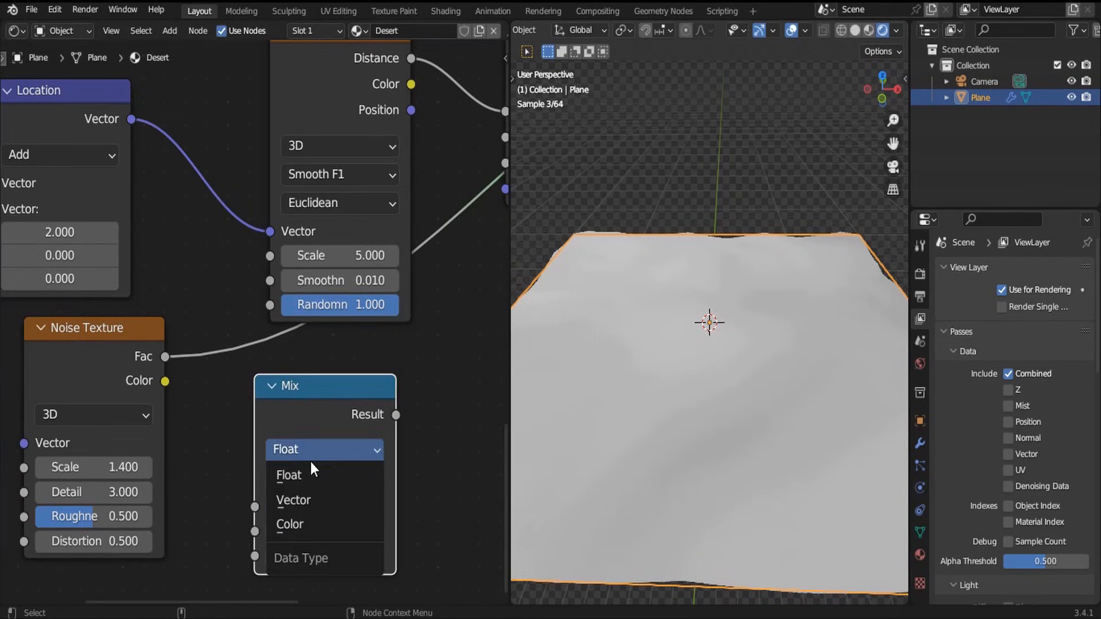
click(305, 522)
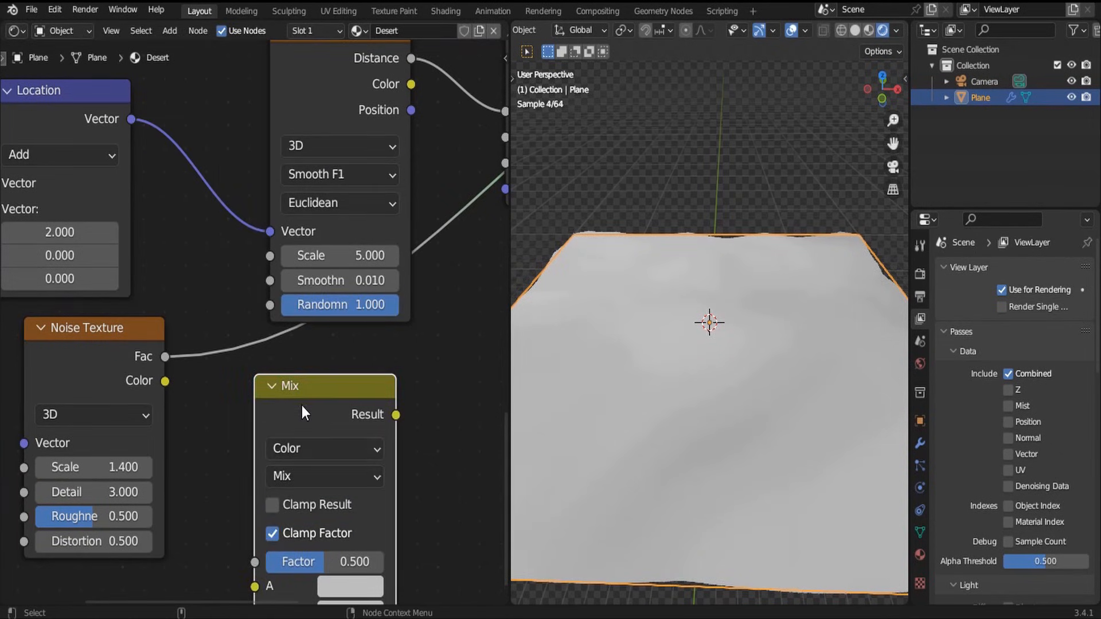
Step: Insert the Mix node between the Location node and the Voronoi Texture, and connect the Noise Texture's Fac output to its B input
drag(301, 405, 257, 96)
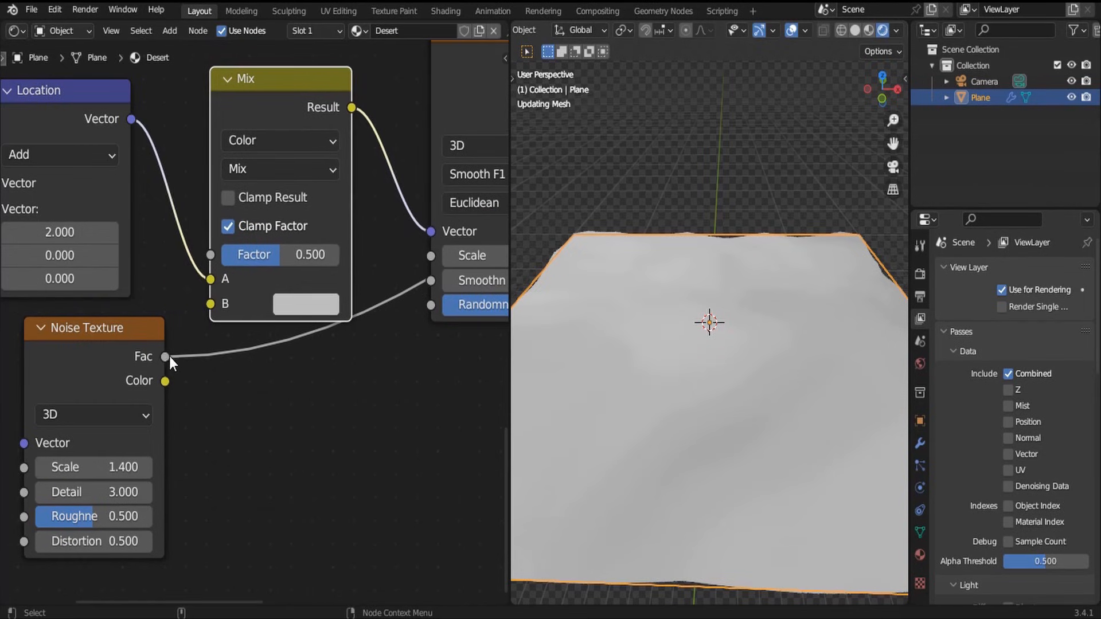
drag(165, 358, 211, 304)
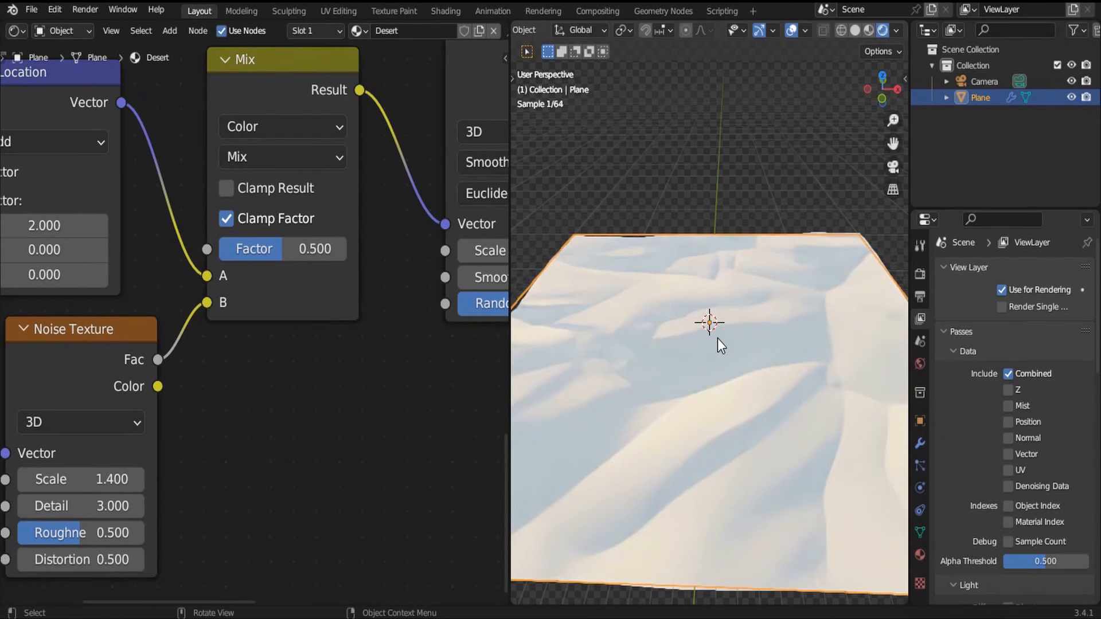
Step: Set the Factor of the Mix node feeding the Voronoi Texture to 0.2
scroll(238, 364, down, 3)
scroll(275, 344, up, 4)
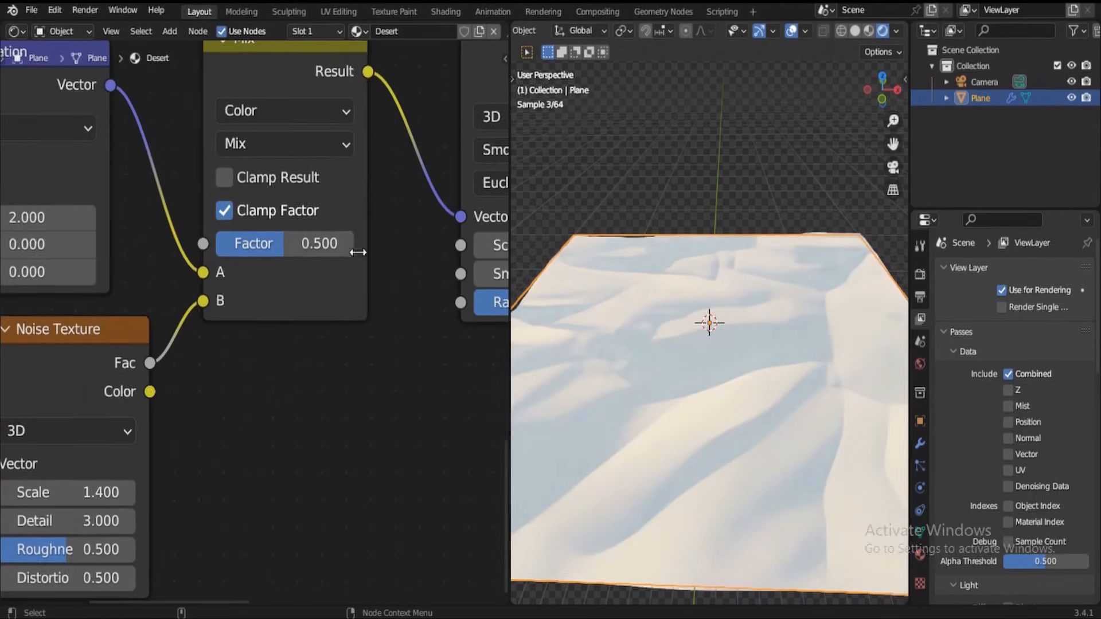
click(245, 244)
text(.2)
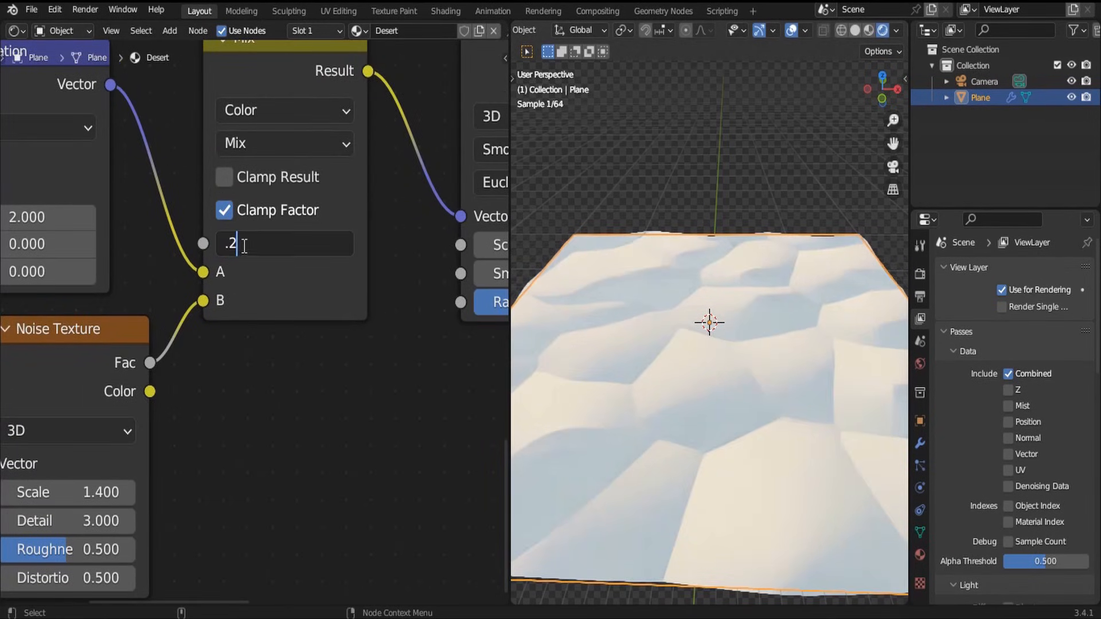
key(Return)
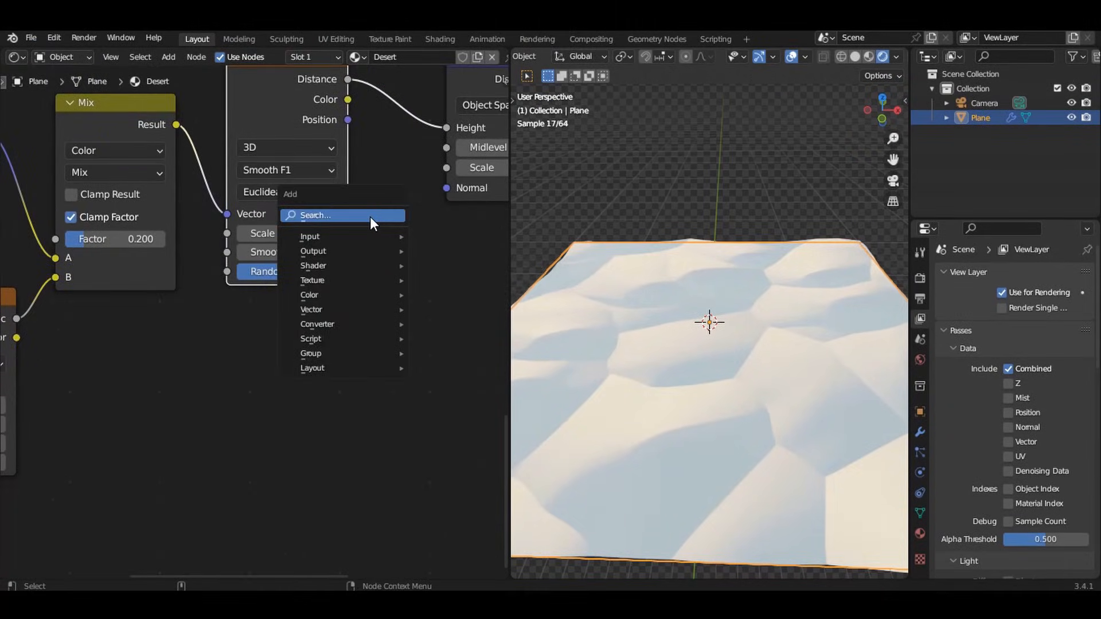
Step: Add a second Voronoi Texture node below the first and connect the Mix node's Result to its Vector input
click(370, 217)
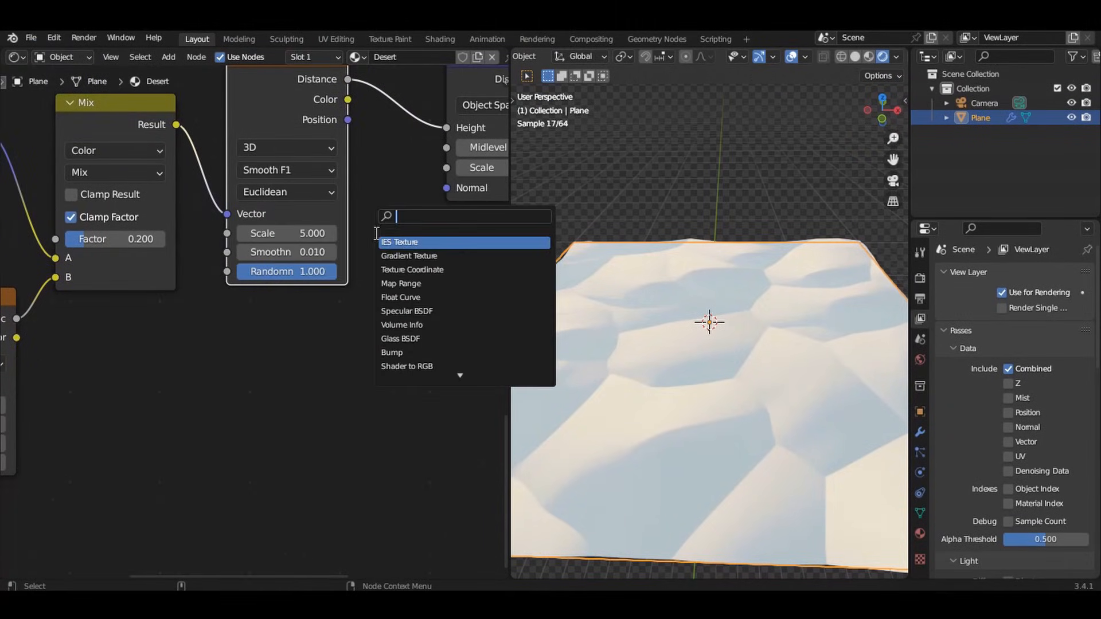
text(vo)
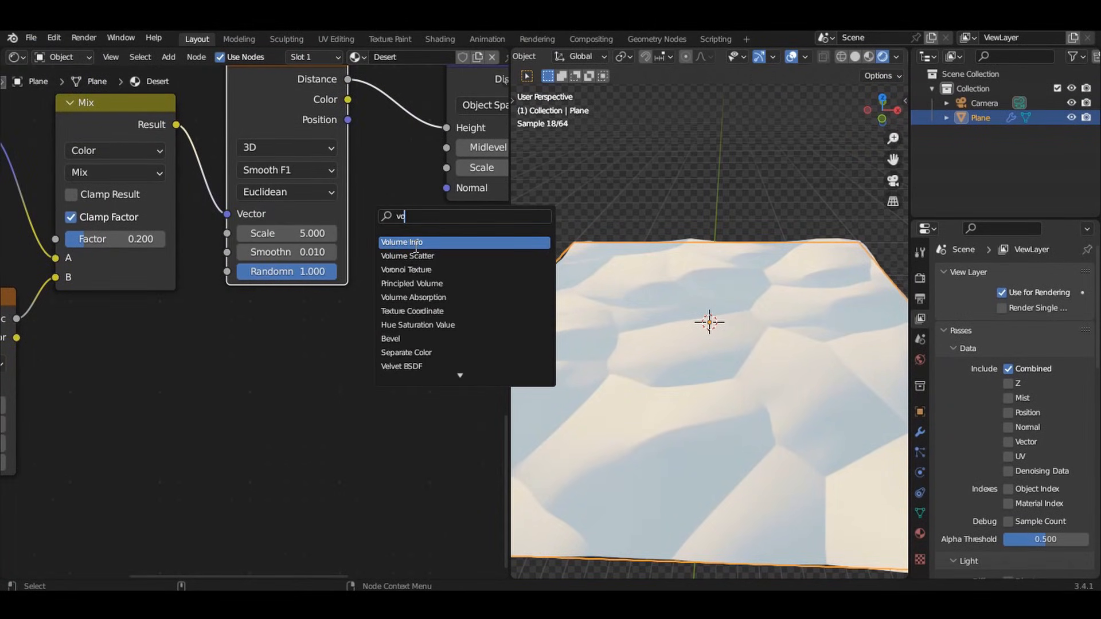
text(r)
key(Return)
click(280, 349)
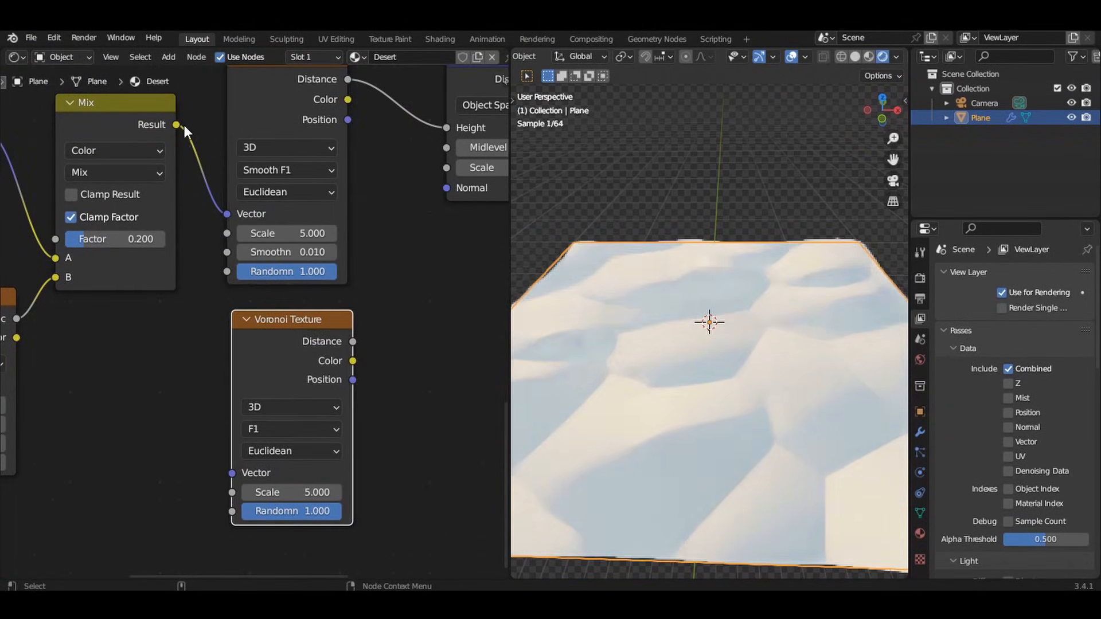
drag(178, 124, 245, 470)
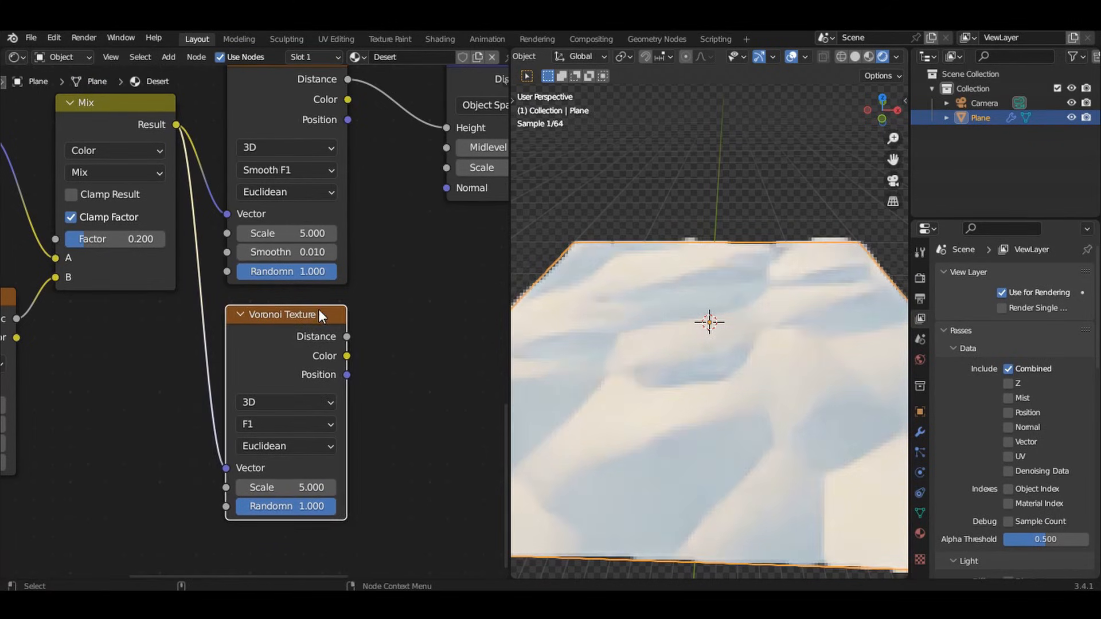
Step: Add a second Mix node below the Displacement node and set its data type to Color
scroll(326, 310, down, 2)
scroll(199, 197, up, 1)
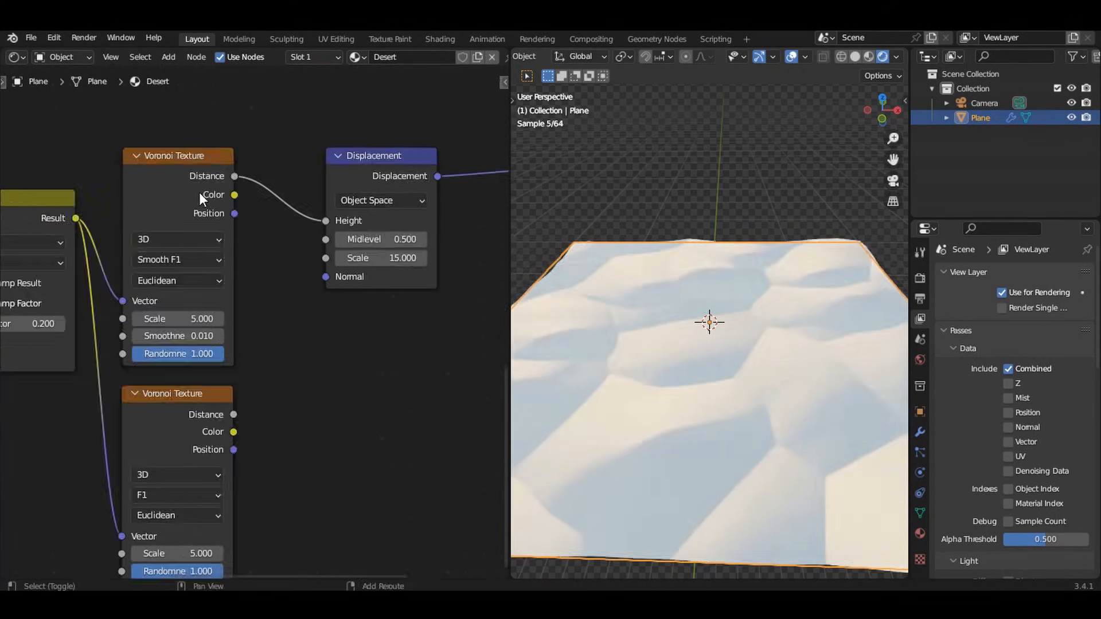
key(shift+a)
text(s)
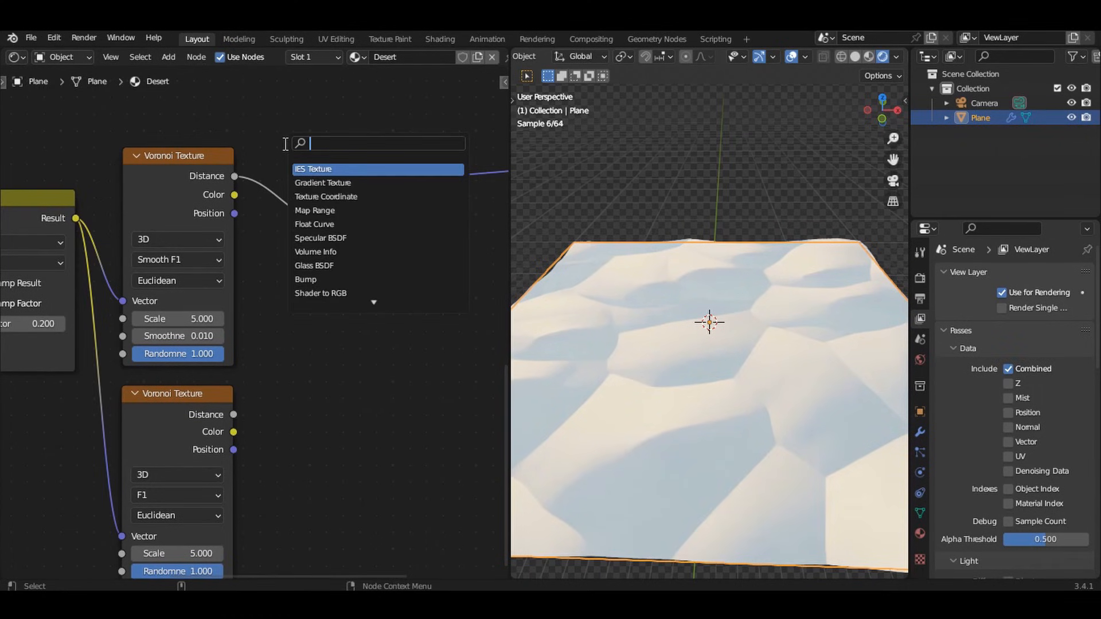
text(m)
click(317, 167)
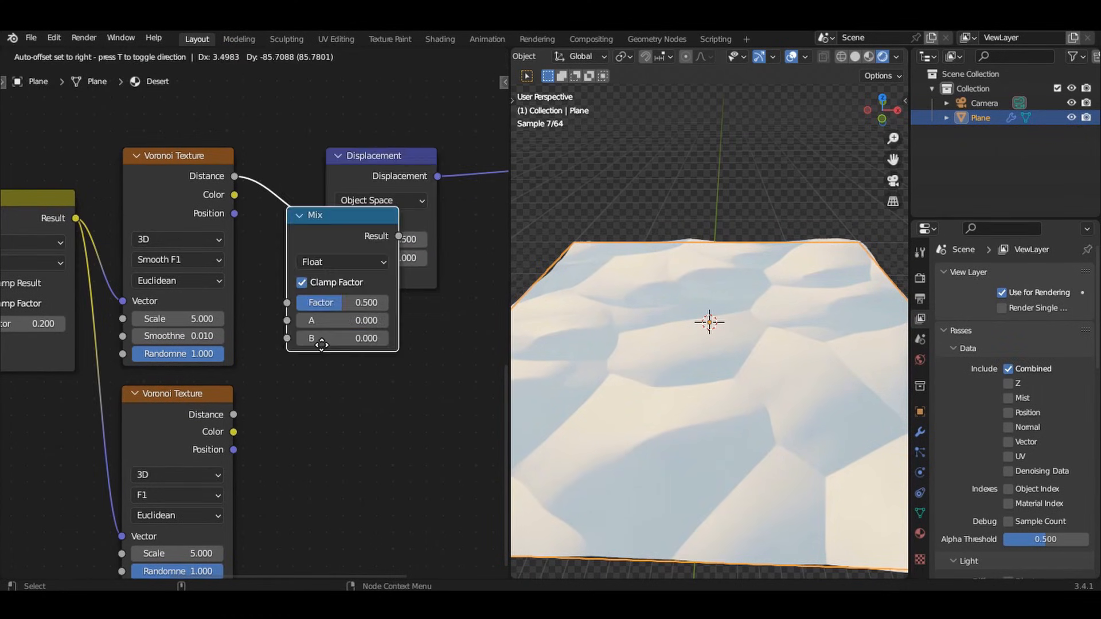
click(317, 360)
click(341, 379)
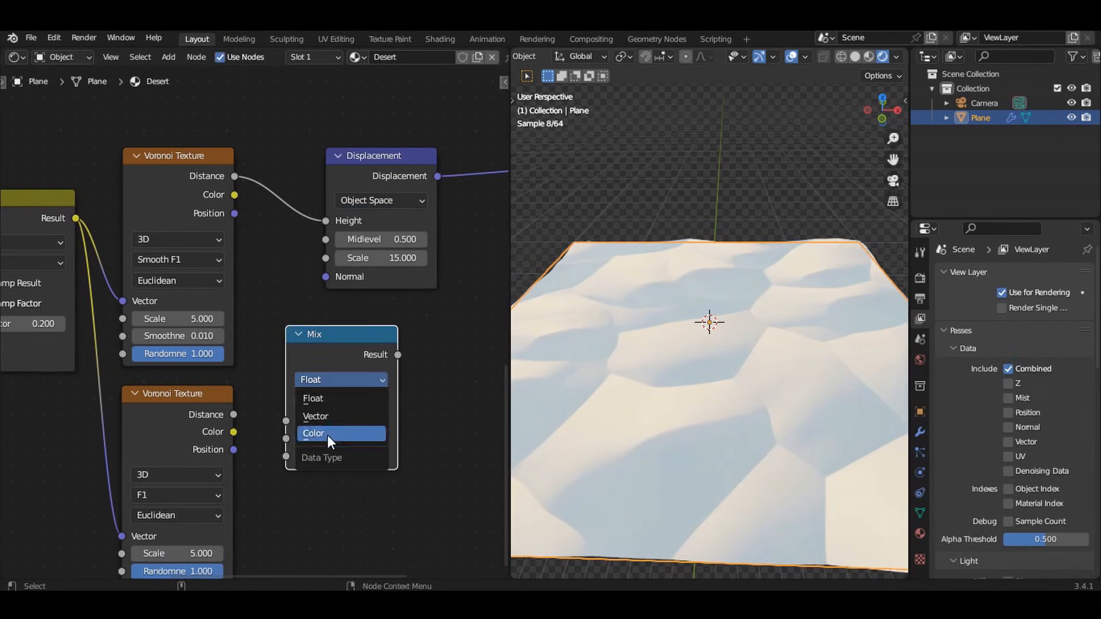
click(328, 435)
Step: Insert the new Mix node between the first Voronoi Texture and the Displacement node, and connect the second Voronoi Texture's Distance to its B input
drag(326, 369, 291, 152)
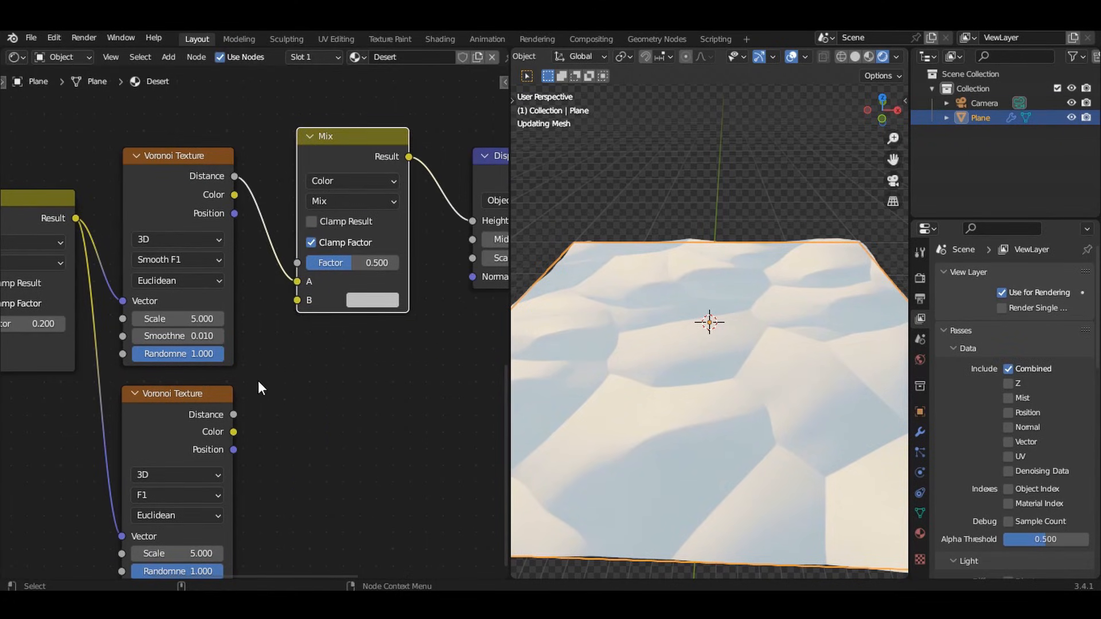
drag(231, 414, 296, 300)
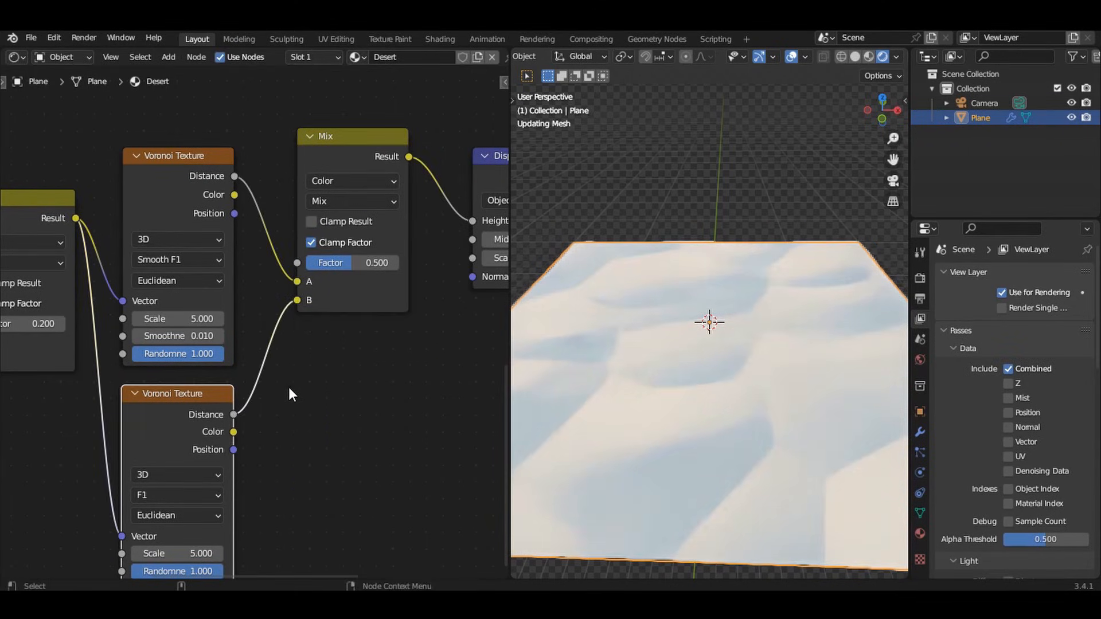
middle_drag(282, 390, 249, 492)
scroll(262, 422, up, 1)
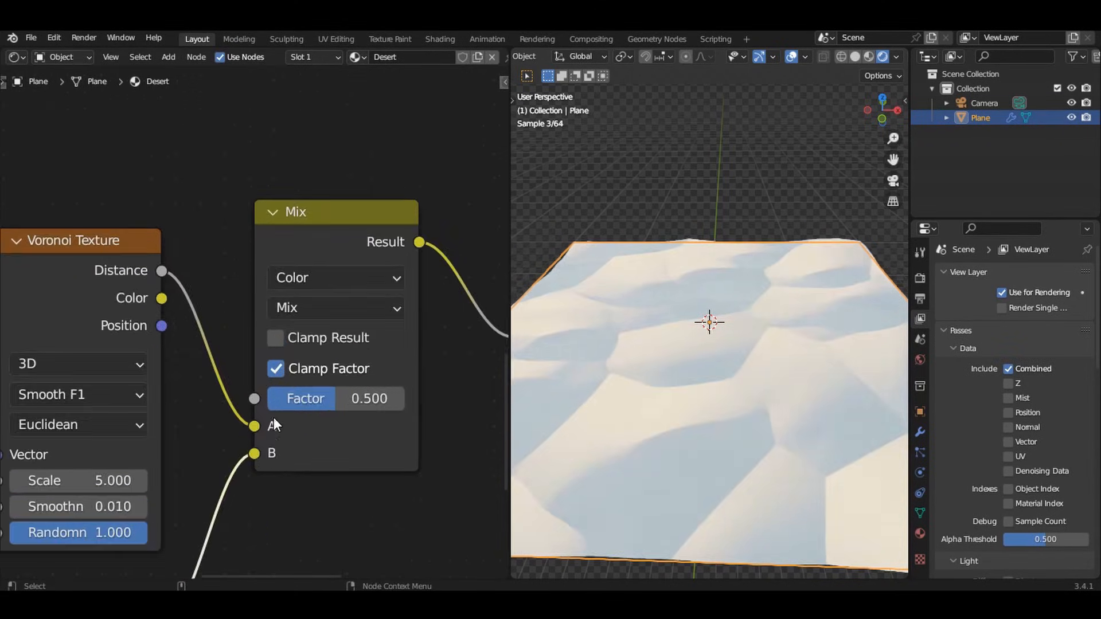
Step: Set the Factor of the Mix node blending the two Voronoi Textures to 0.05
click(337, 401)
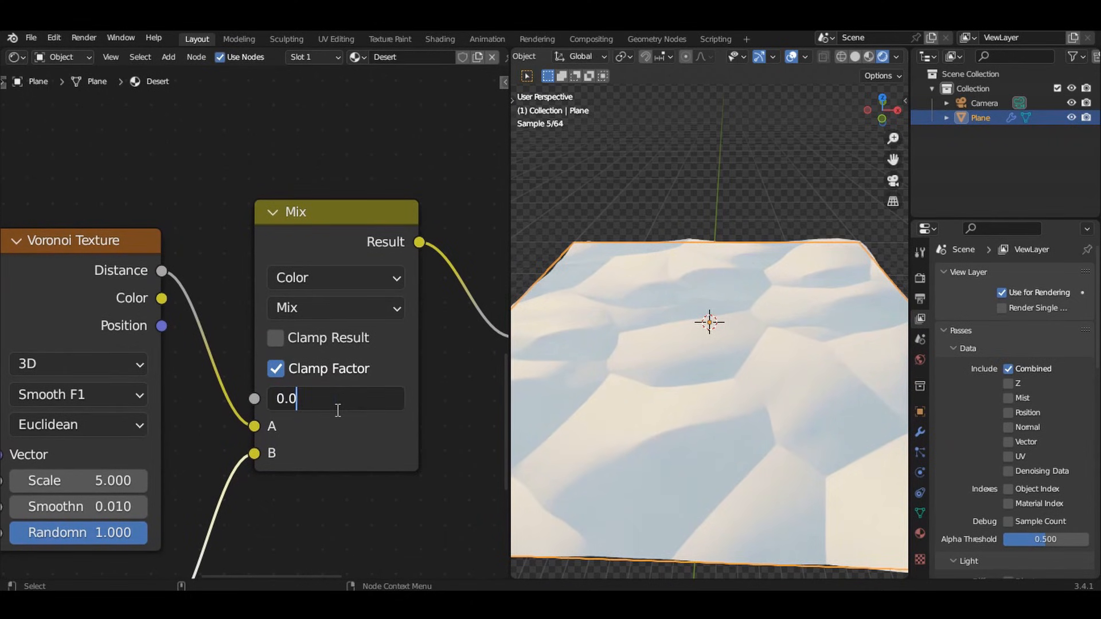
text(0.05)
key(Return)
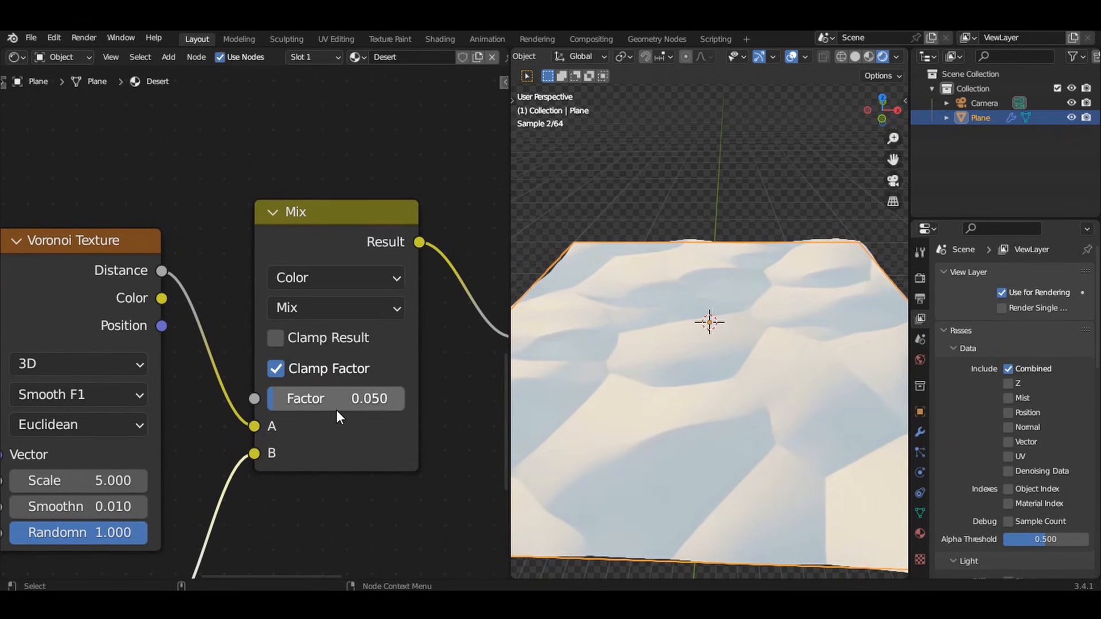
scroll(336, 411, down, 3)
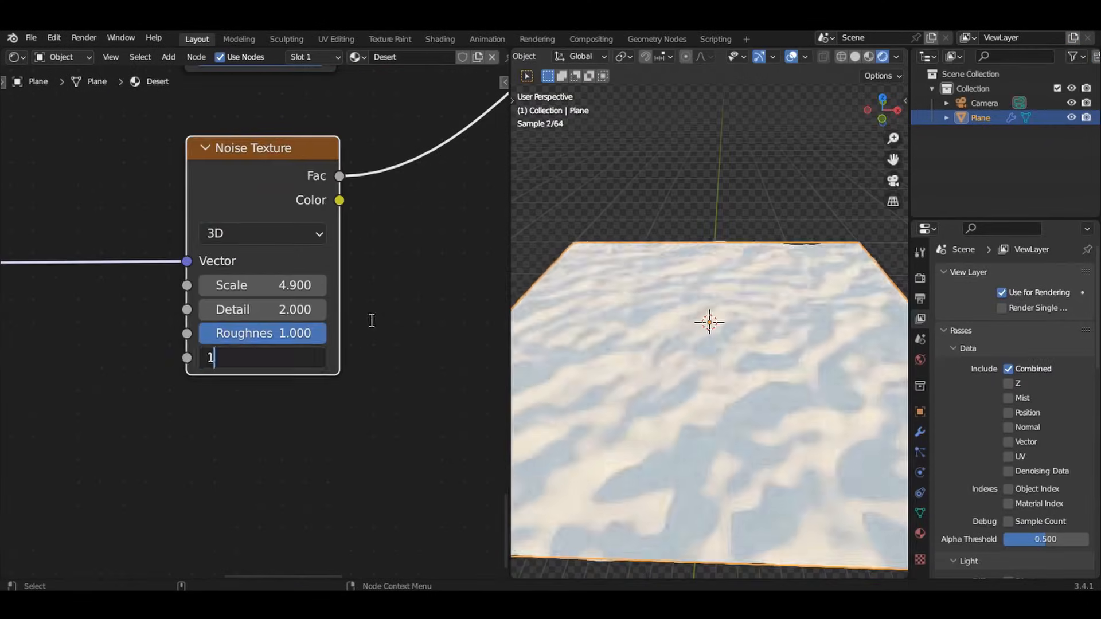
middle_drag(372, 319, 357, 235)
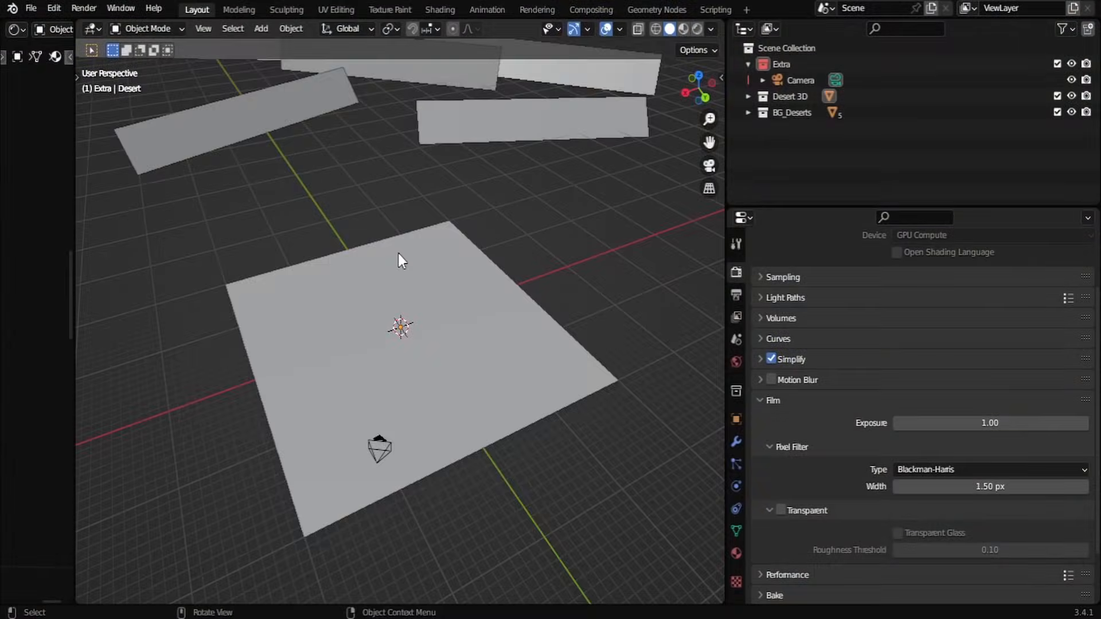
Step: Add a cube at the origin and scale it uniformly to about -230 so it encloses the desert plane
scroll(399, 248, down, 2)
key(shift+a)
mouse_move(398, 249)
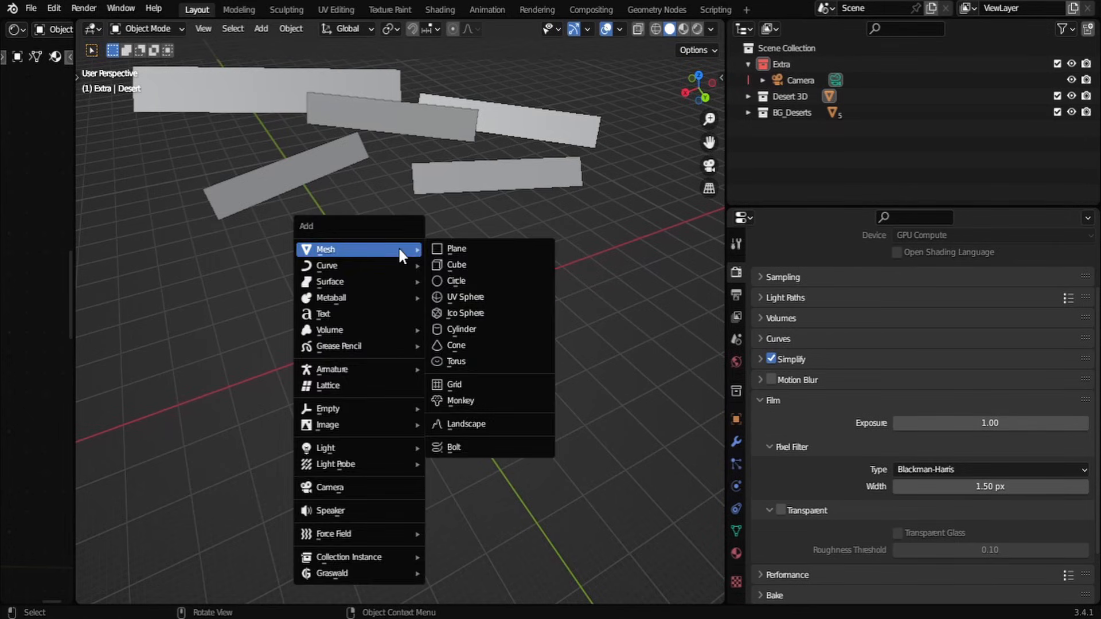
click(457, 266)
key(s)
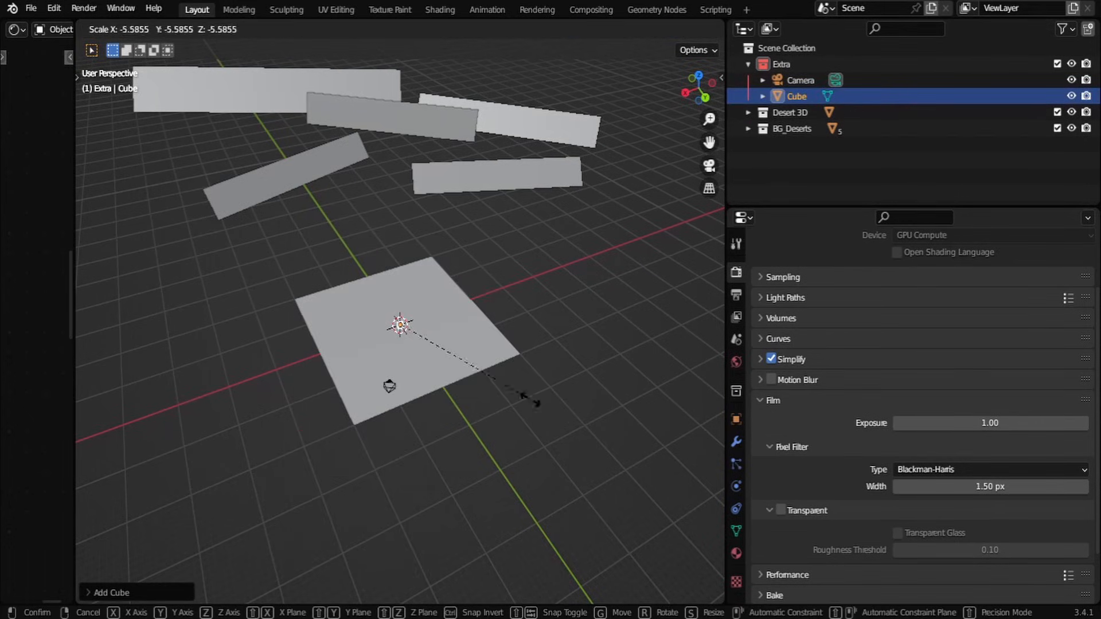
click(558, 406)
Step: In side view, raise the cube's bottom vertices about 100 m along Z
scroll(551, 401, down, 2)
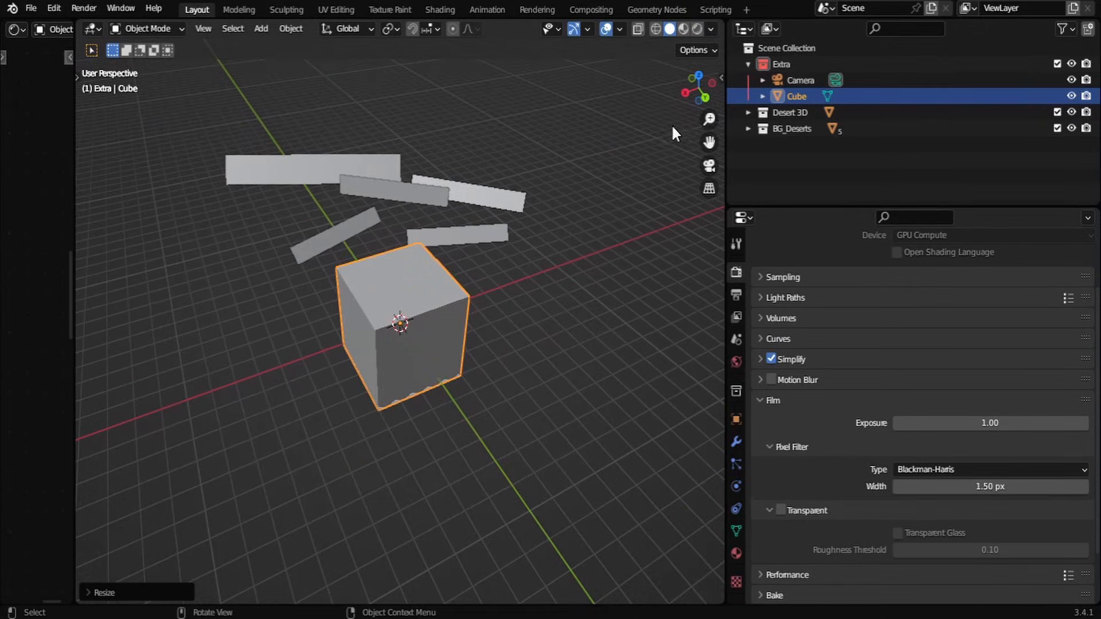
key(Tab)
key(KP_3)
drag(321, 357, 606, 443)
key(g)
key(z)
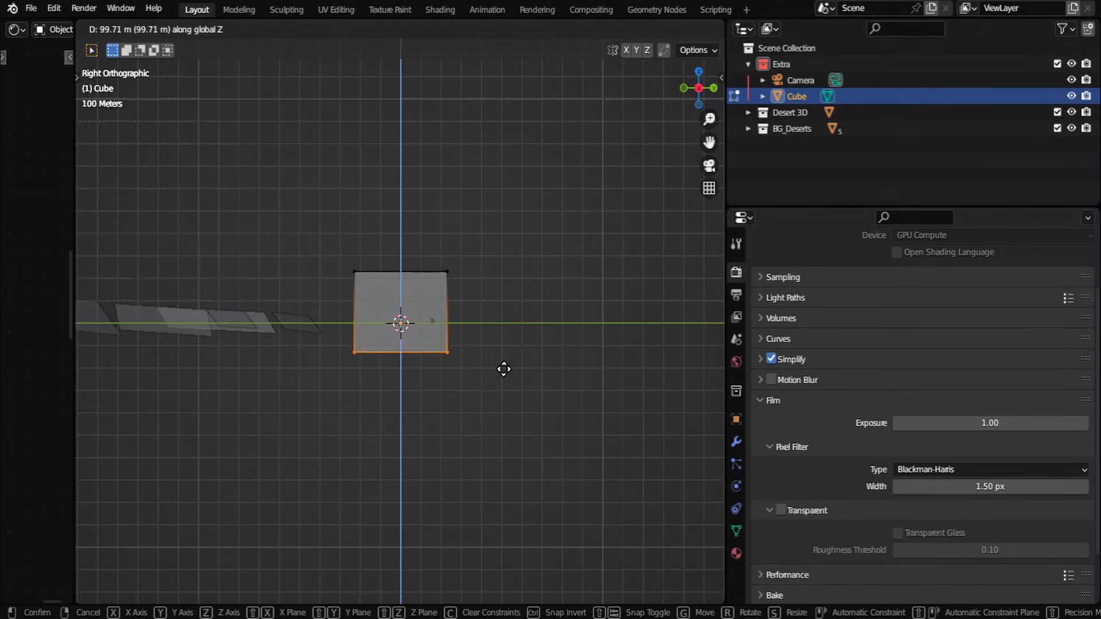
click(503, 368)
Step: Stretch the cube's far side along Y past the background planes and raise its top vertices about 488 m along Z
drag(295, 192, 378, 359)
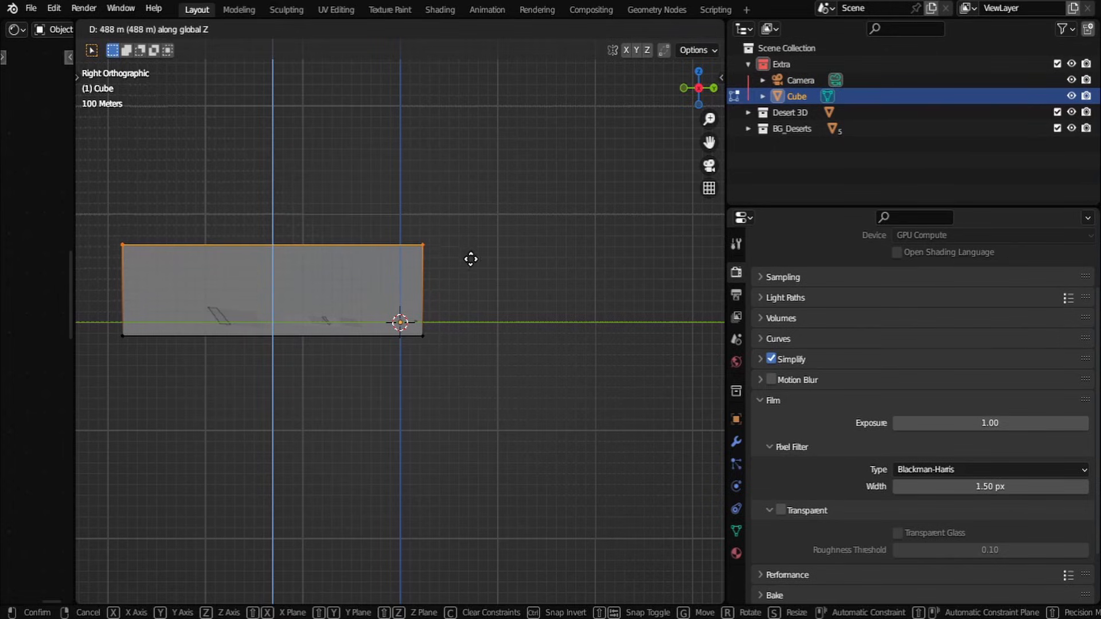
click(471, 259)
Step: Widen the whole box mesh along X to enclose all the background planes, and return to Object Mode
drag(696, 79, 648, 106)
key(a)
key(s)
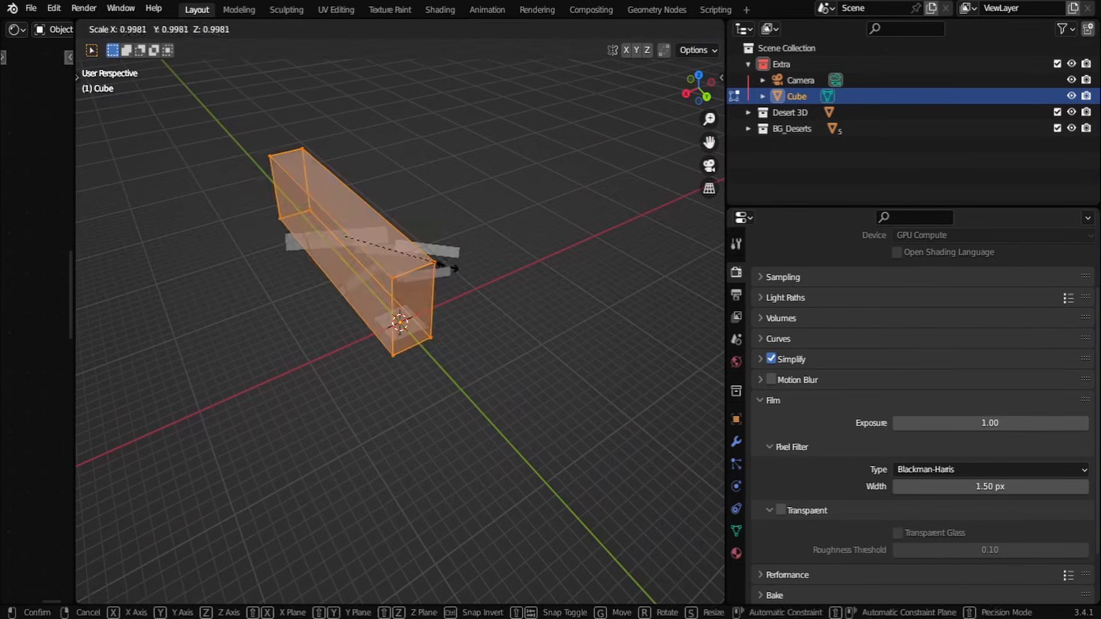
key(x)
click(280, 248)
key(Tab)
key(alt+z)
scroll(441, 274, up, 5)
scroll(463, 267, down, 2)
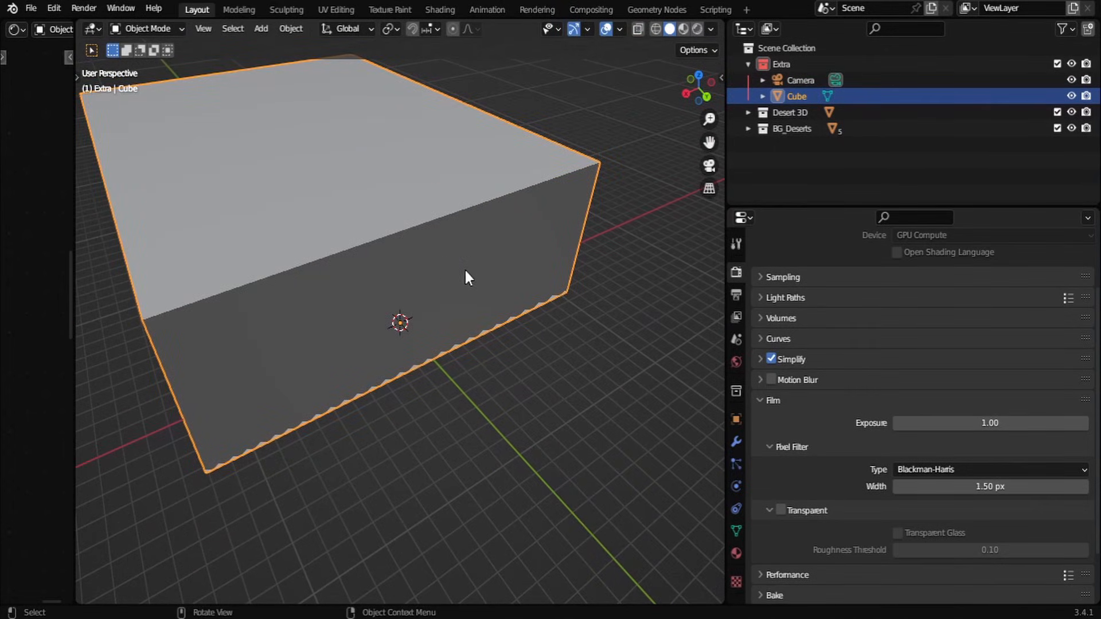
scroll(442, 275, up, 6)
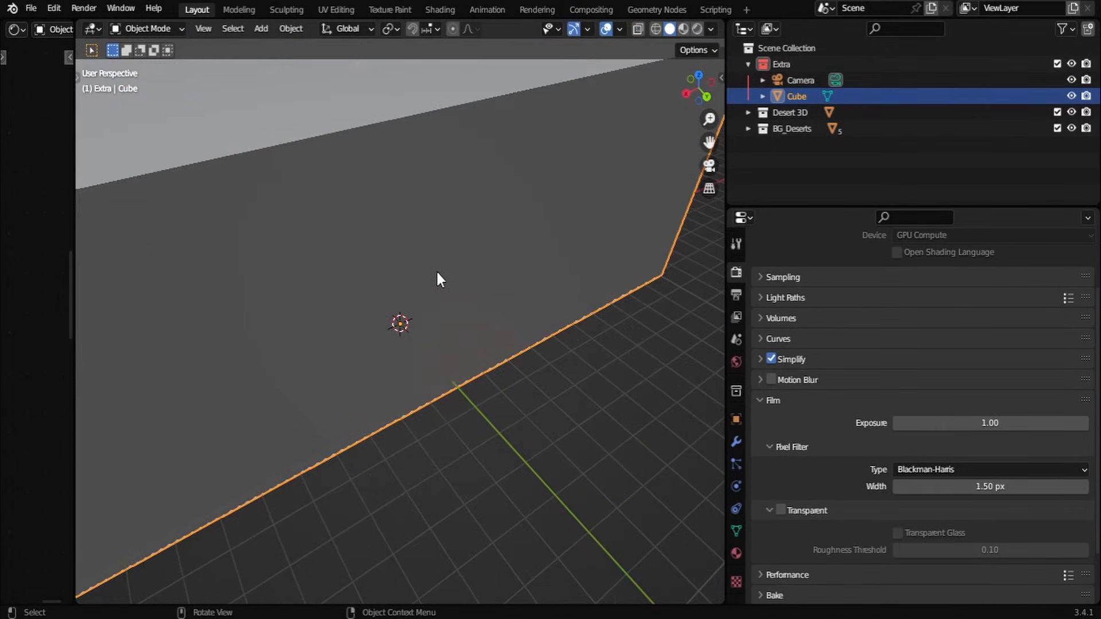
scroll(436, 279, down, 5)
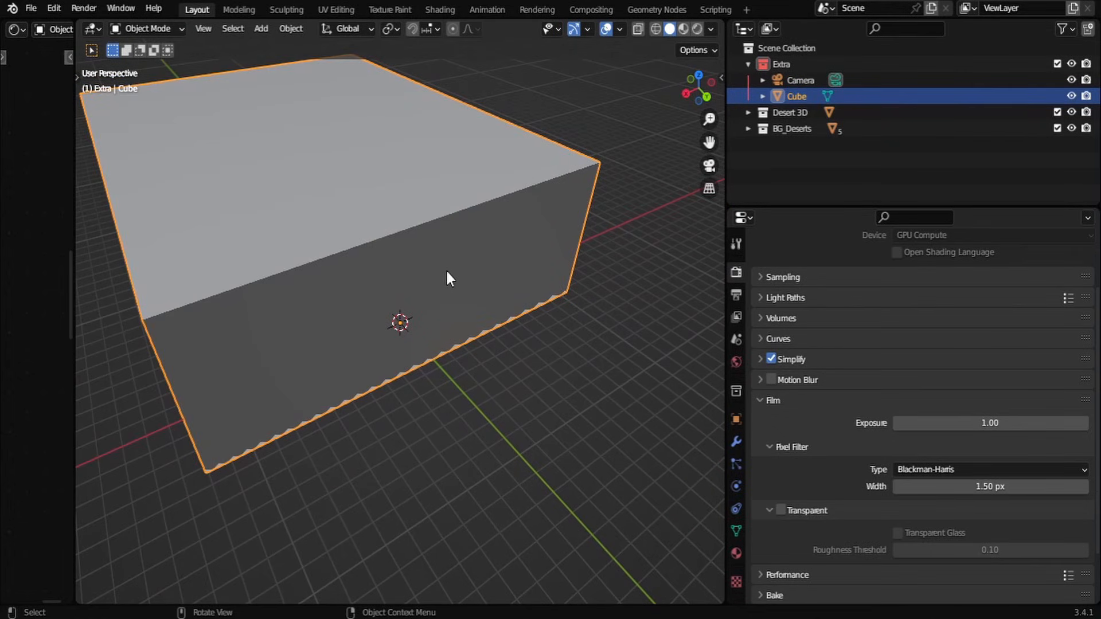
Step: Set the cube's viewport display type to Wire
click(736, 421)
scroll(797, 498, down, 2)
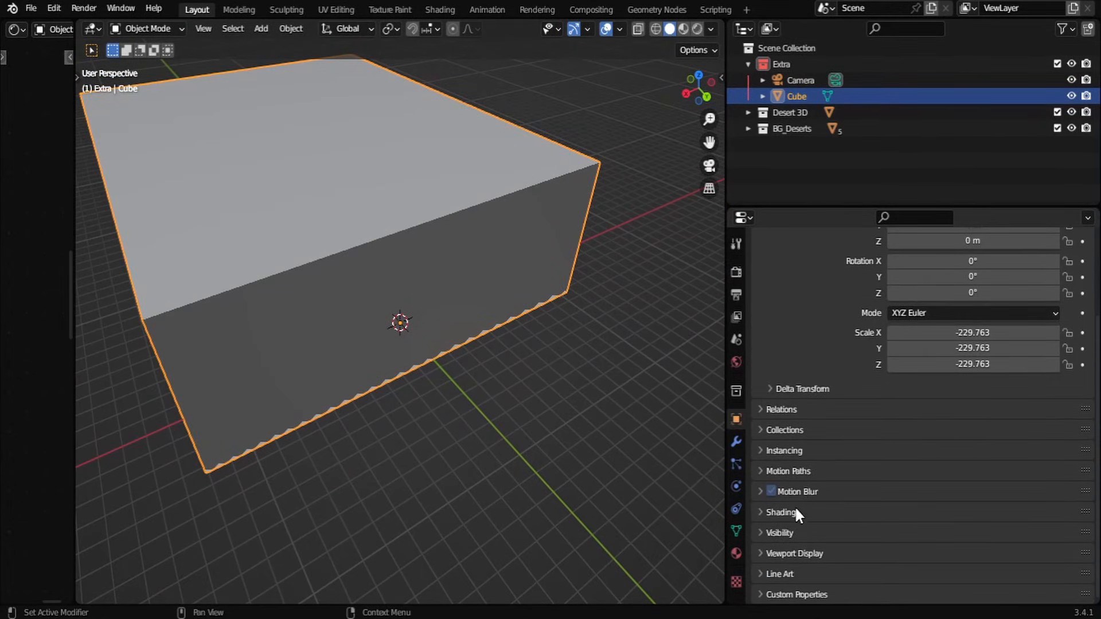
click(763, 552)
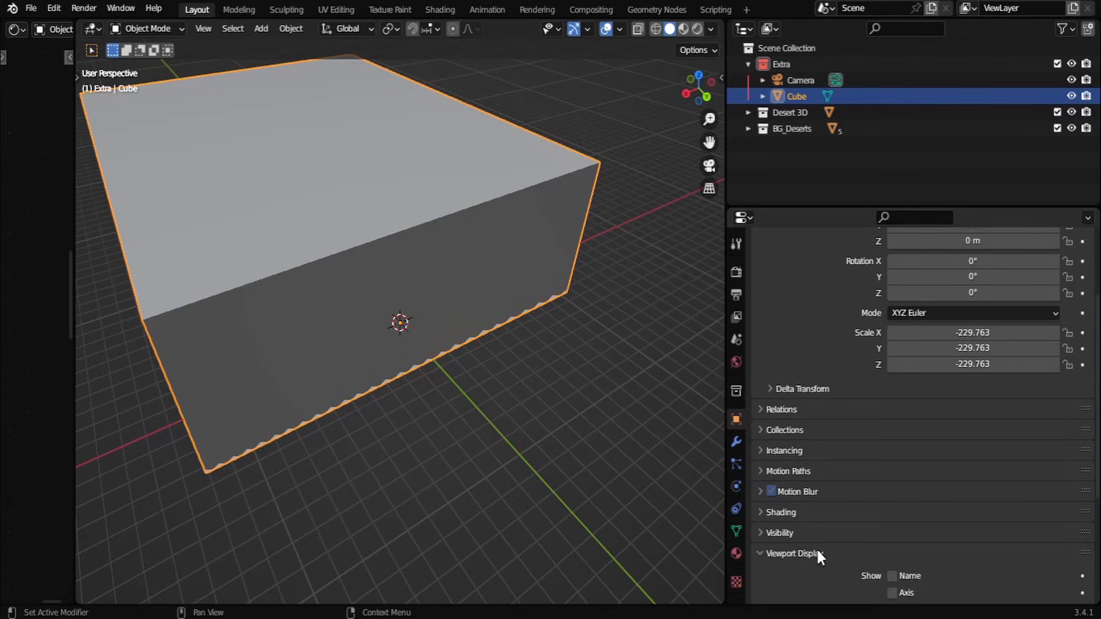
scroll(849, 553, down, 10)
click(908, 535)
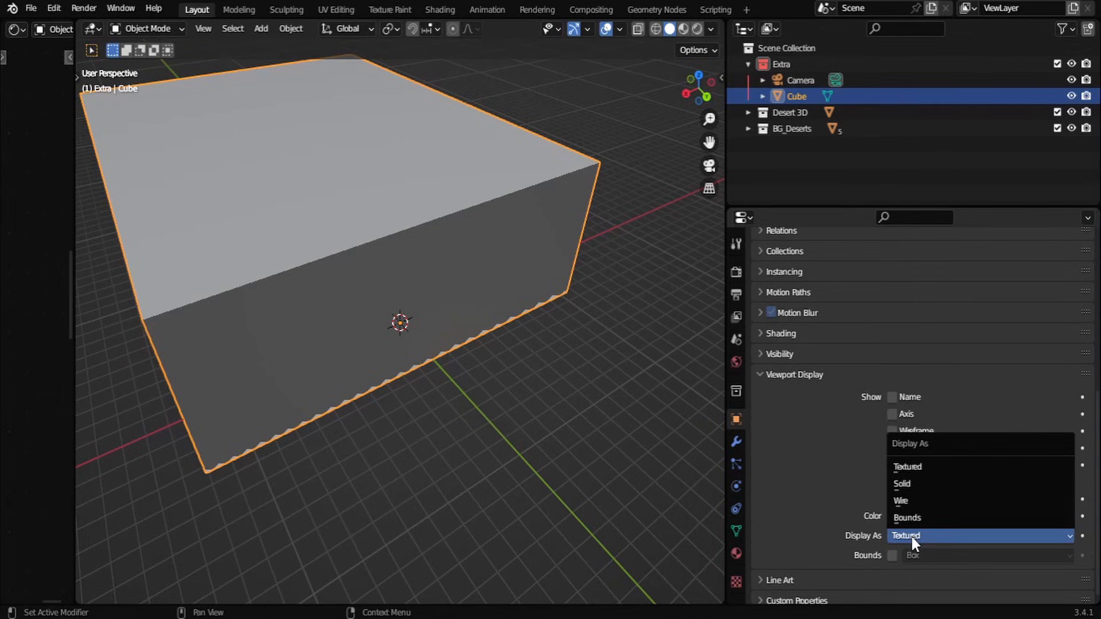
click(906, 500)
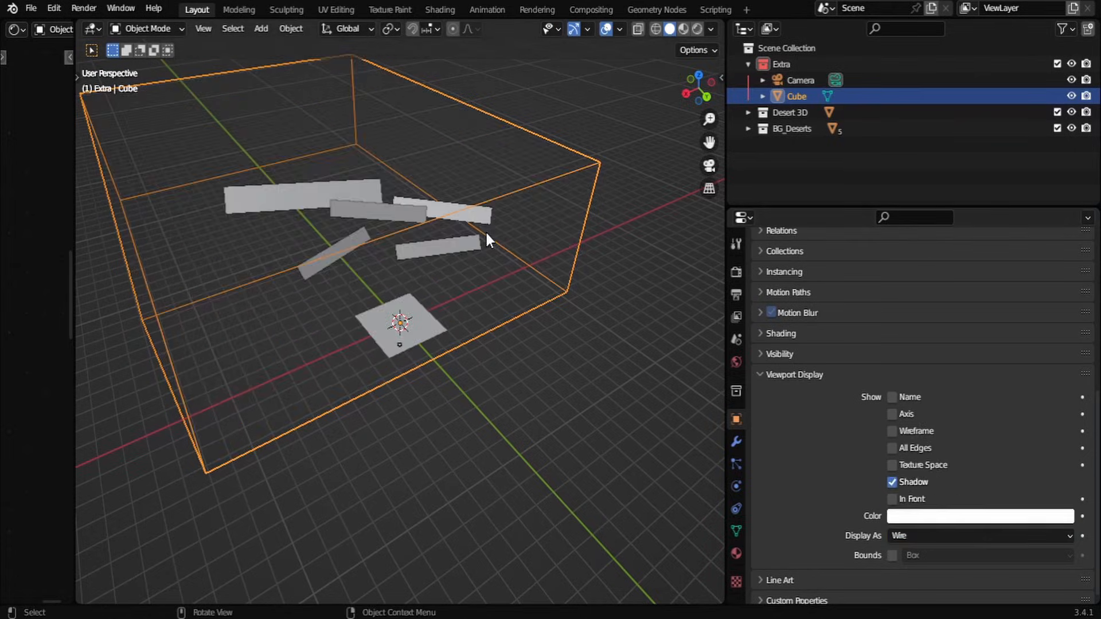
Step: Scale the cube along Z in camera view, and show the view rendered with overlays hidden
key(KP_0)
key(s)
key(z)
click(449, 137)
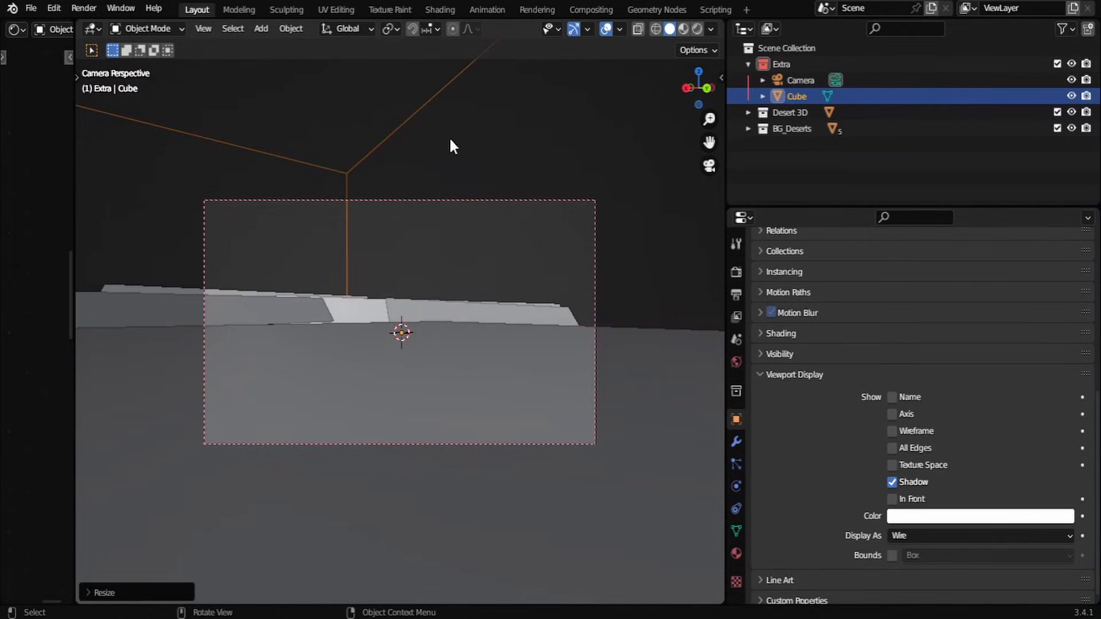
click(606, 29)
click(698, 29)
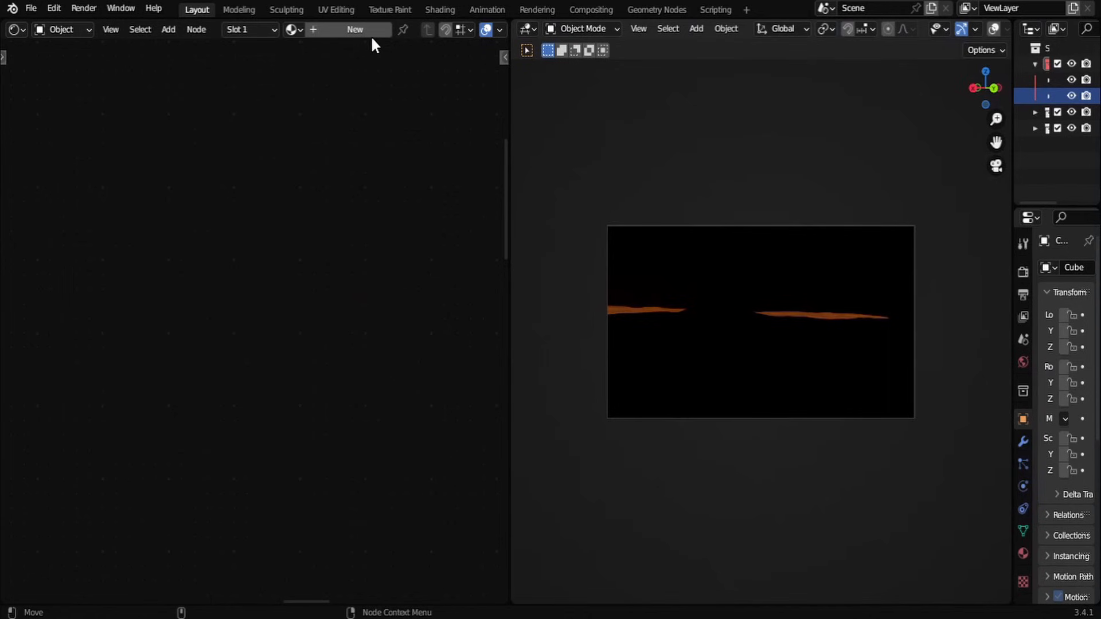
Step: Create a new material named Volume for the cube and delete its Principled BSDF node
click(354, 30)
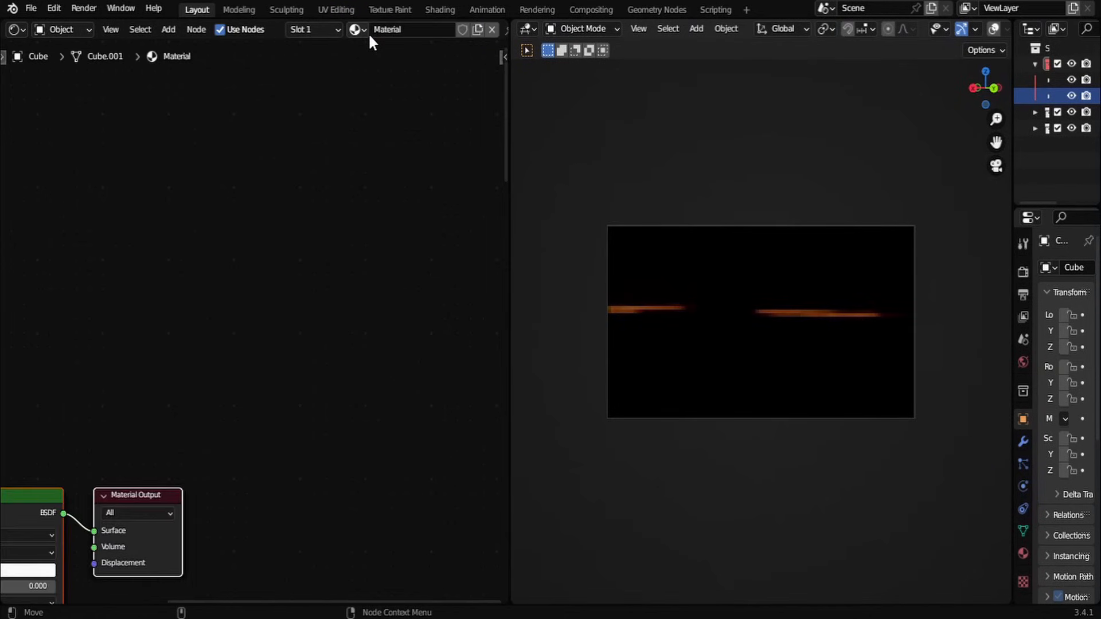
double_click(379, 29)
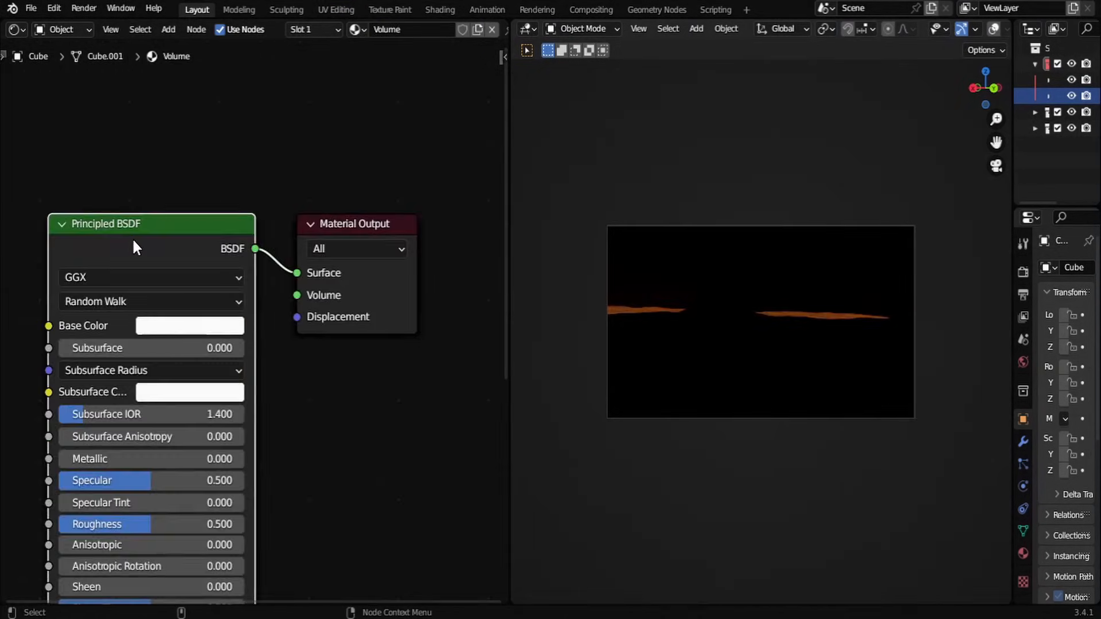
key(Delete)
Step: Add a Principled Volume node and connect its Volume output to the Material Output's Volume input
key(shift+a)
click(135, 208)
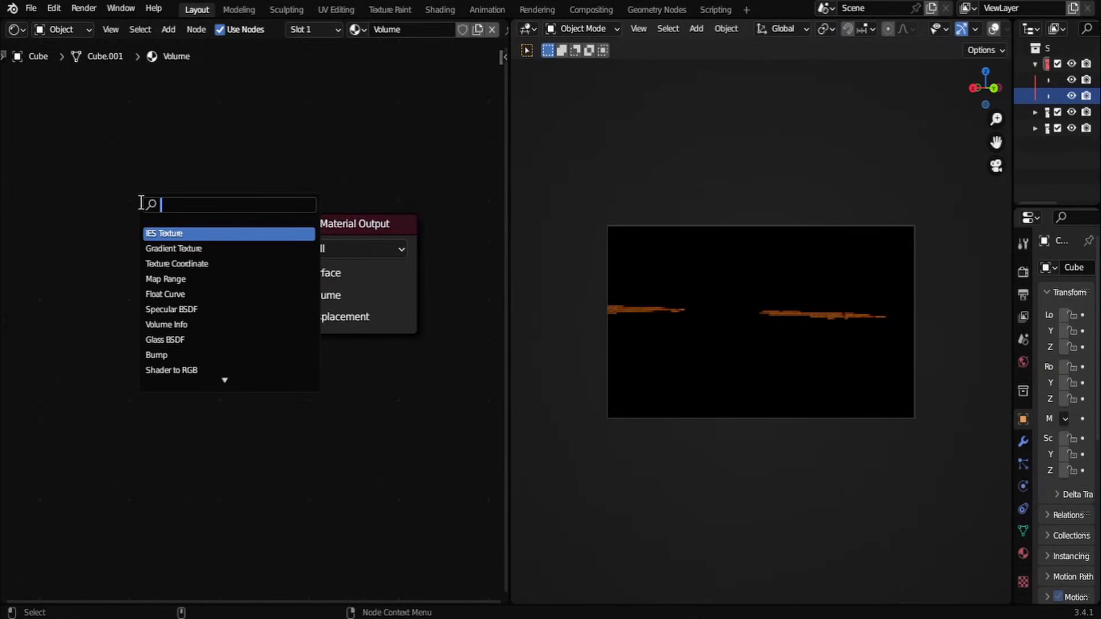
text(princpled)
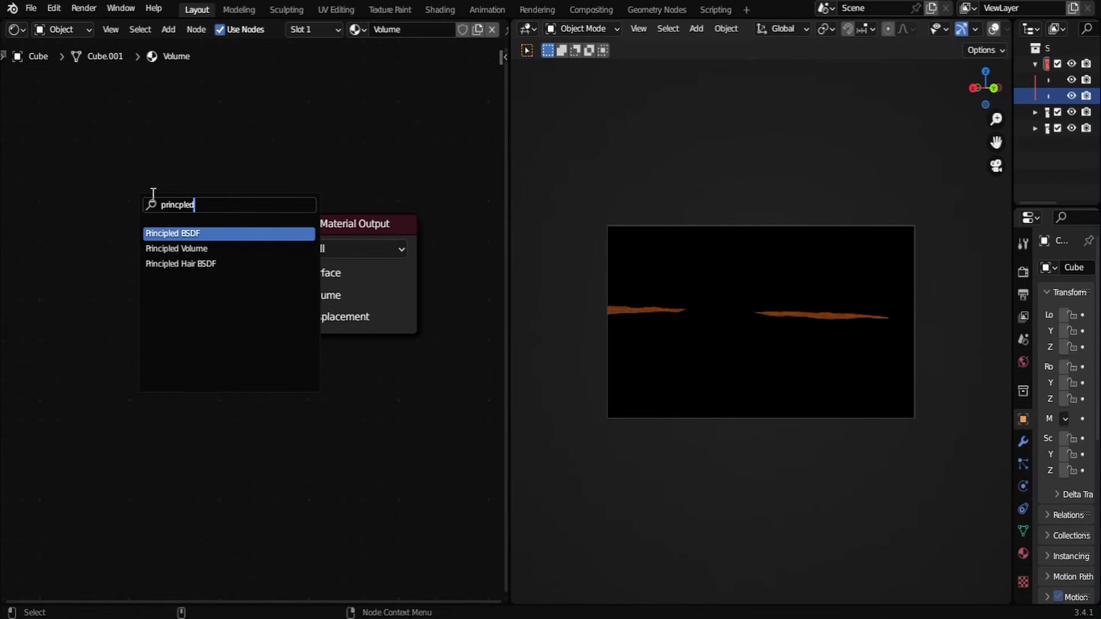
click(205, 249)
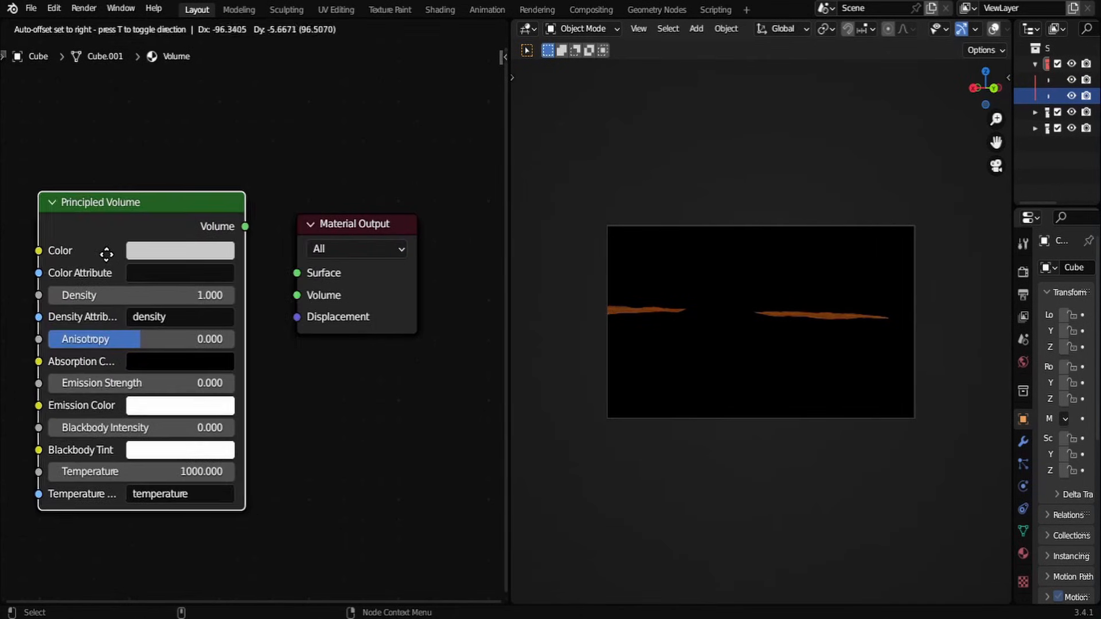
click(105, 254)
drag(243, 226, 295, 297)
middle_drag(261, 347, 369, 314)
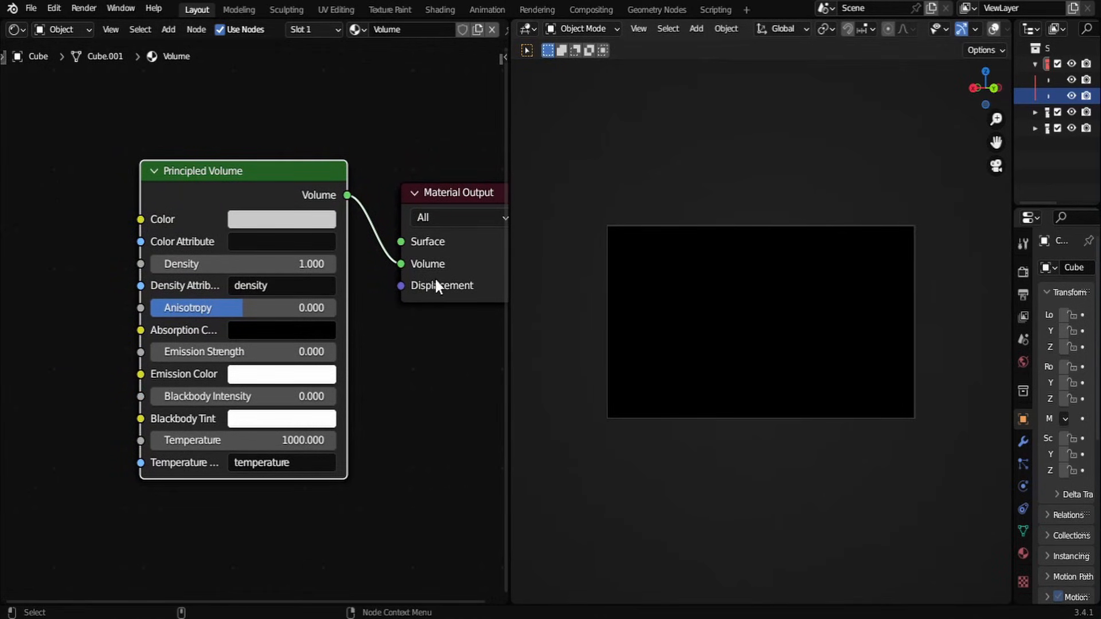
Step: Set the Principled Volume's Density to a tiny value below 0.001 and its Anisotropy to 0.5
scroll(382, 270, up, 5)
click(343, 251)
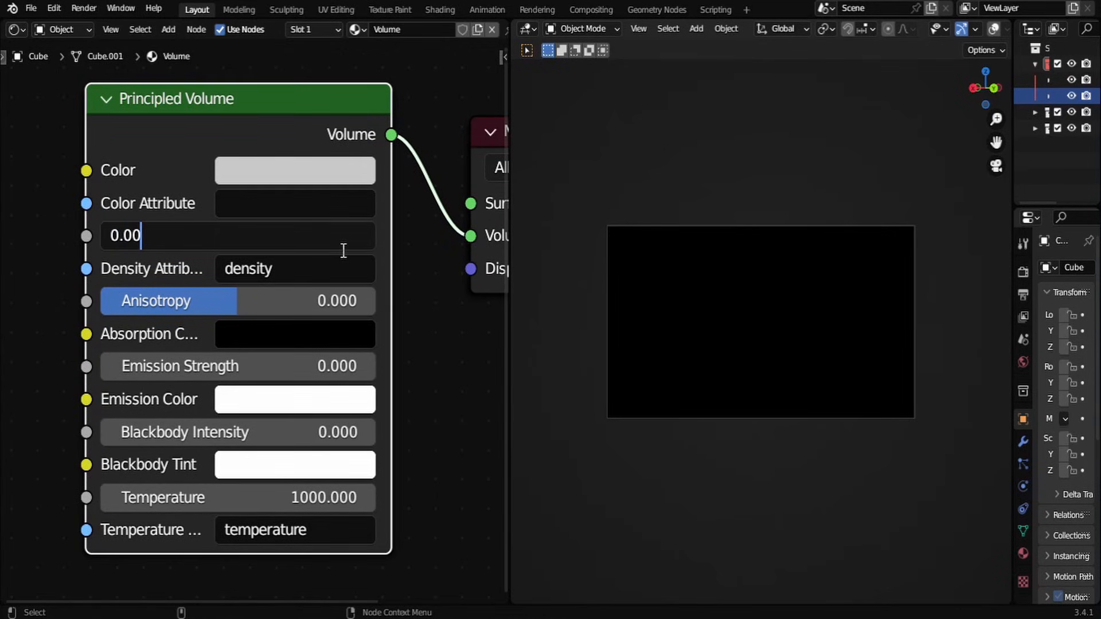
key(Return)
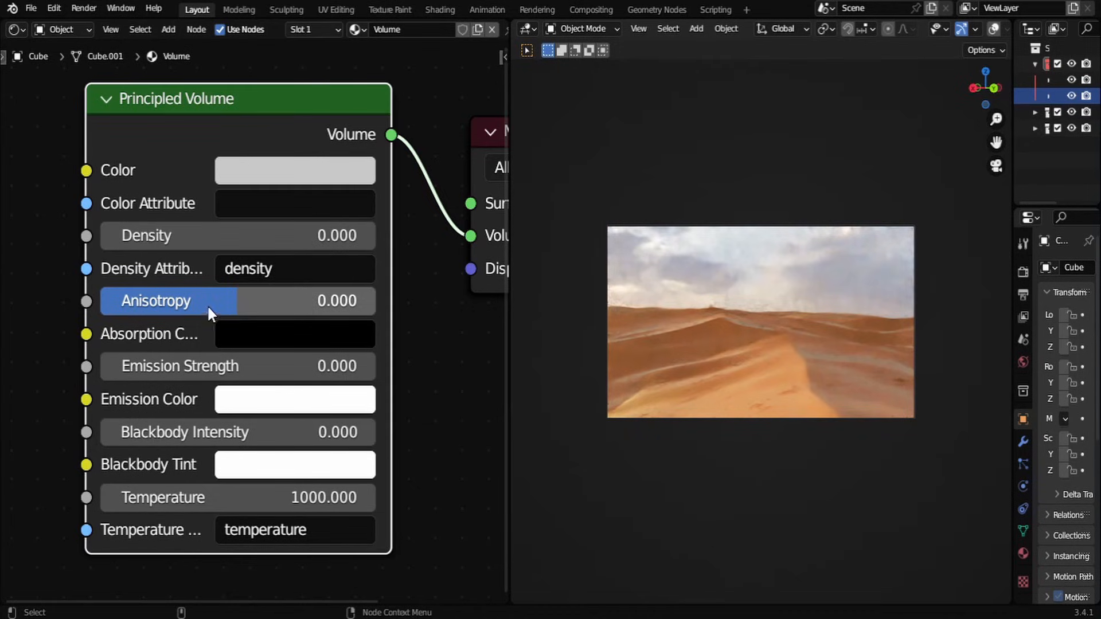
click(253, 300)
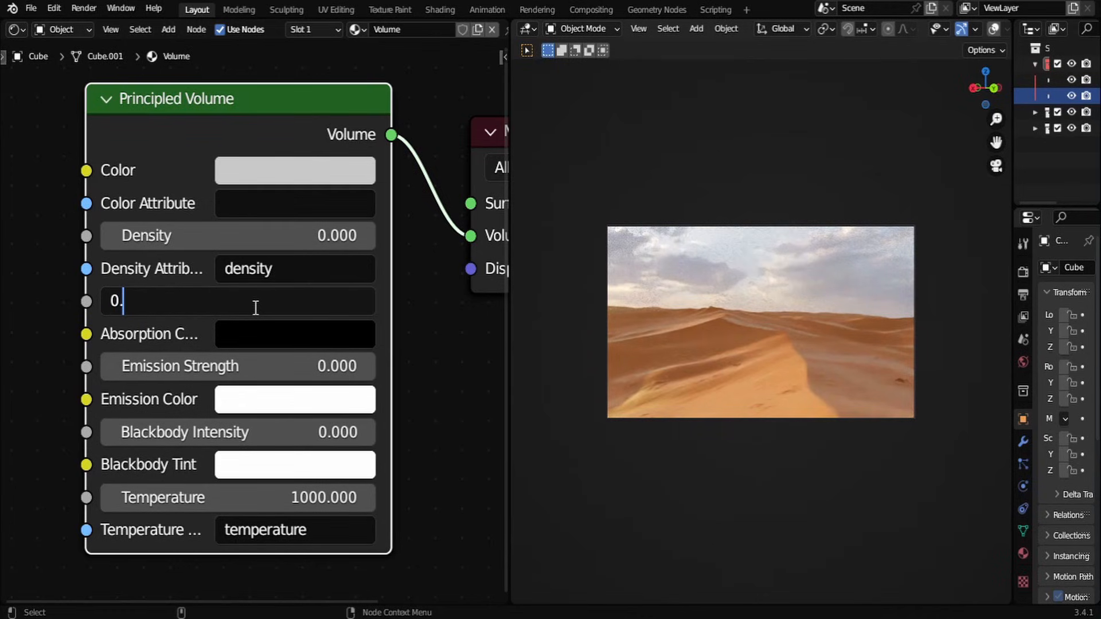
key(Return)
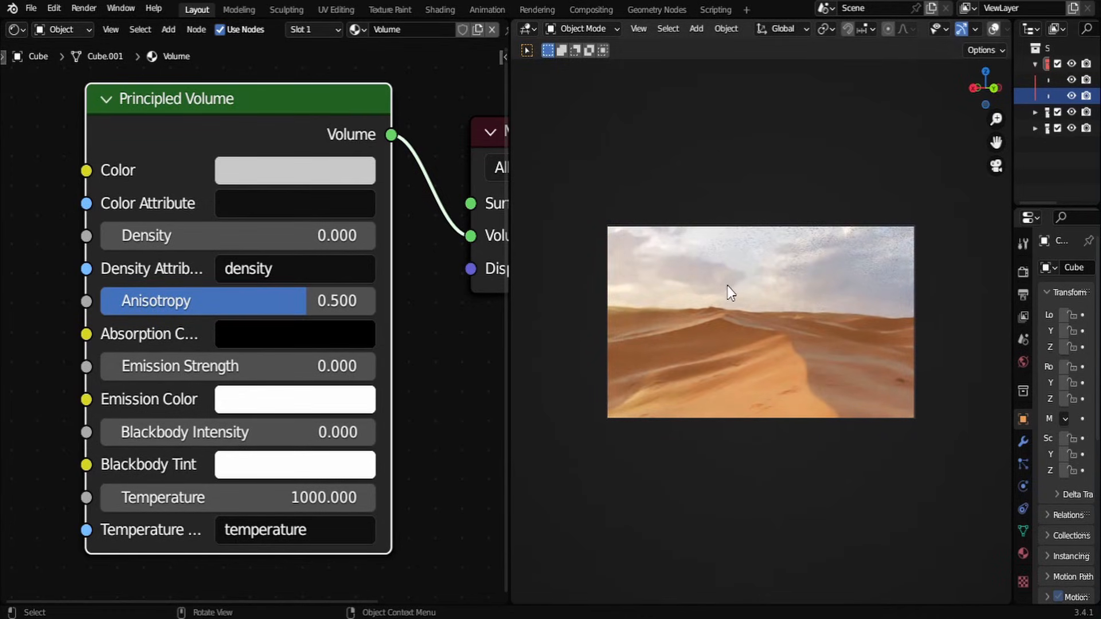
Step: Set the Principled Volume's Color to the sandy tone with hex value C8A482
click(322, 184)
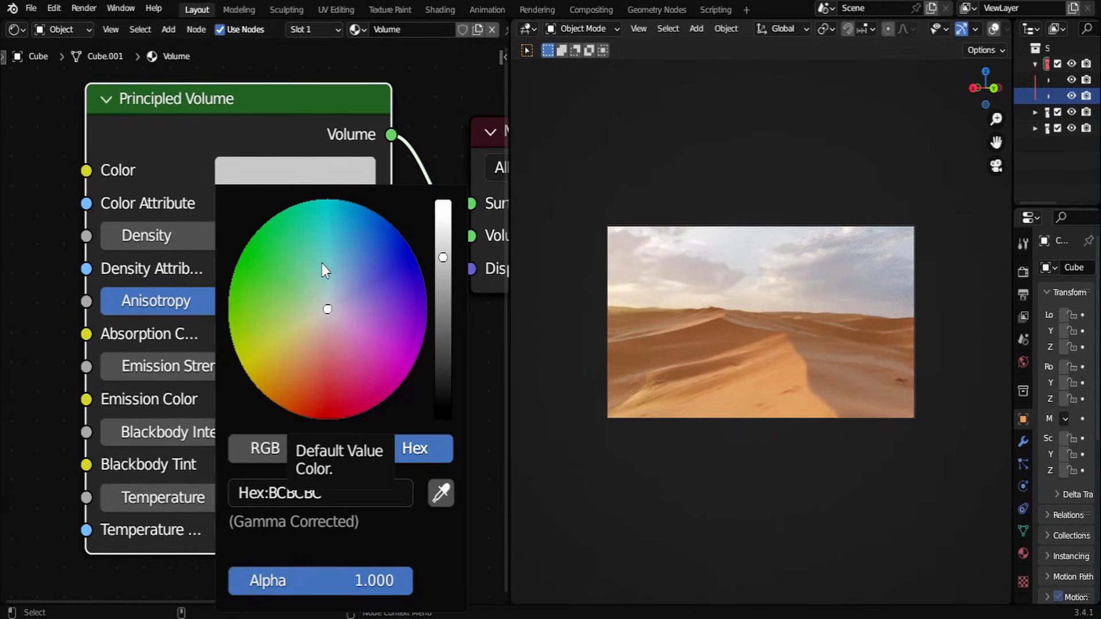
click(296, 377)
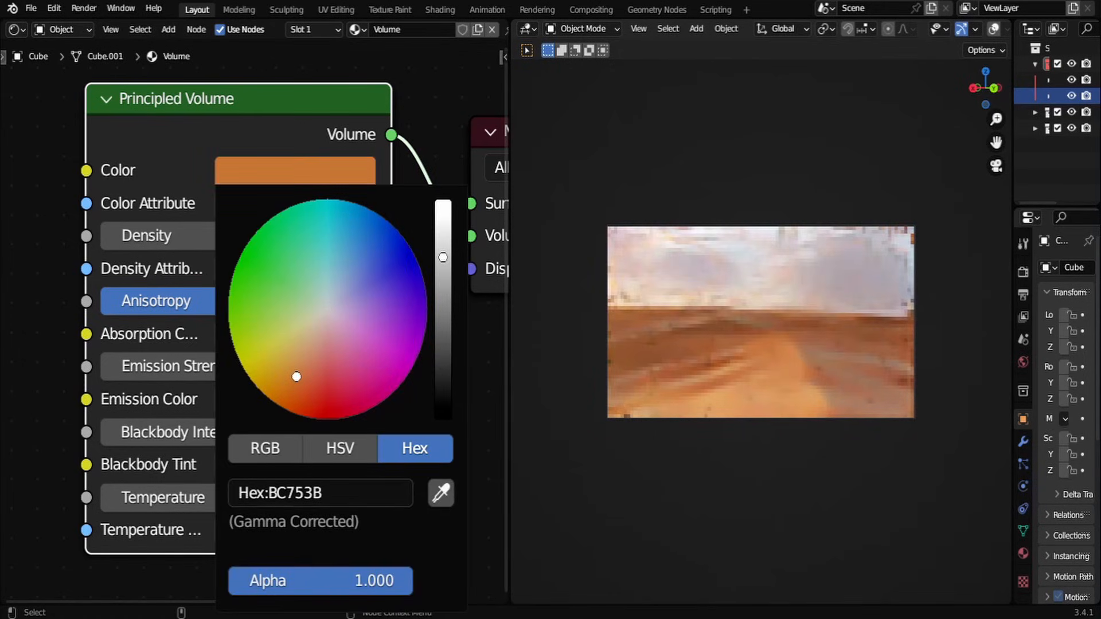
drag(297, 376, 291, 388)
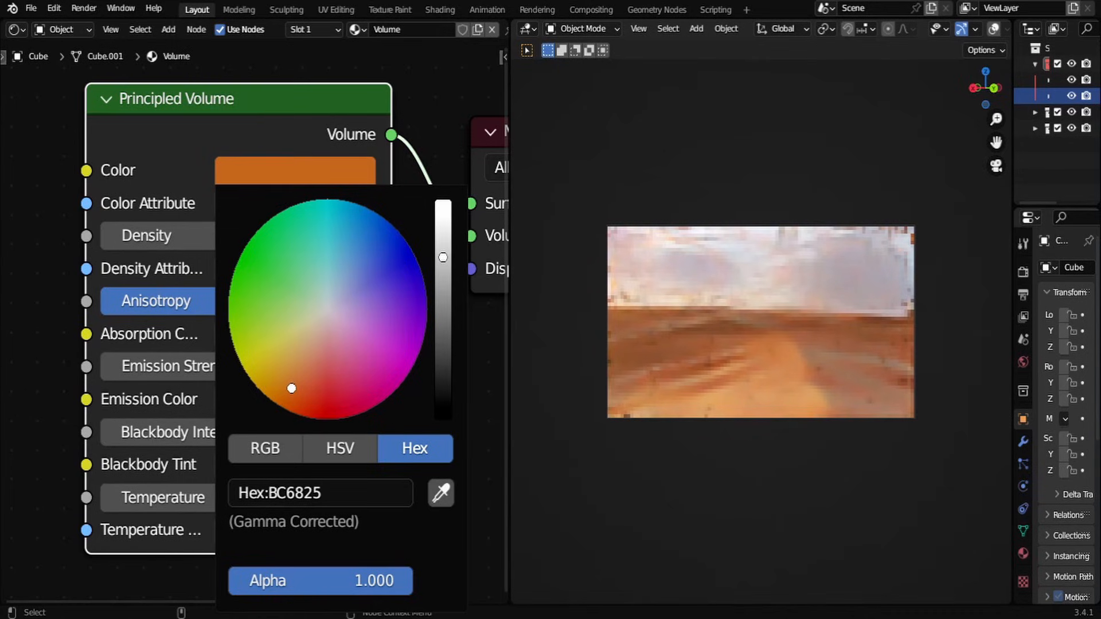
click(300, 487)
text(C8A482)
key(Return)
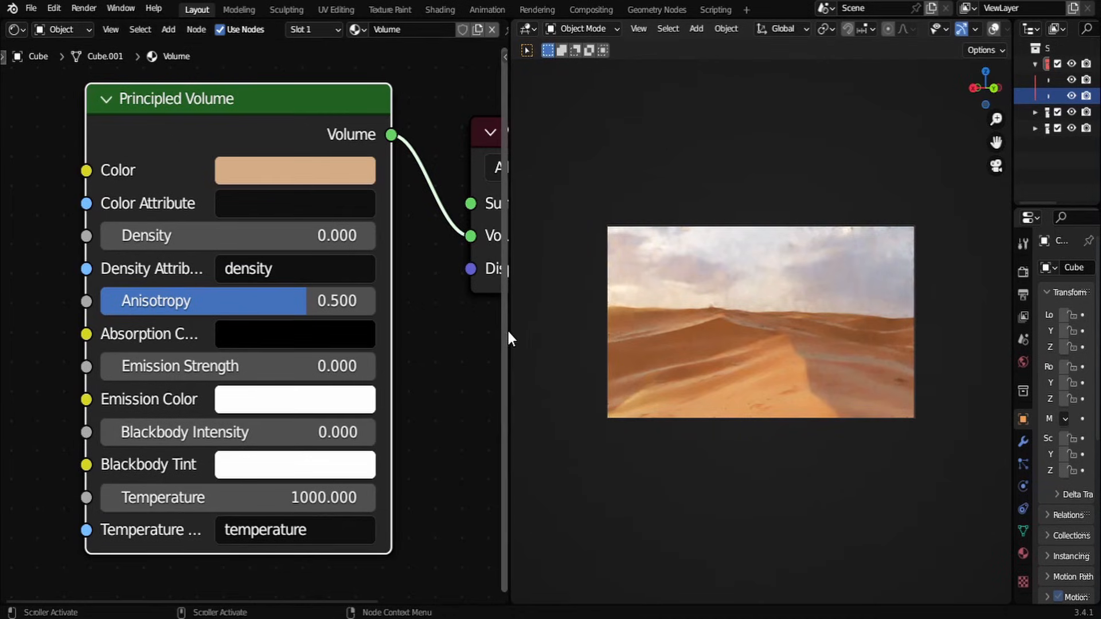
Step: Shrink the node editor area to enlarge the 3D viewport, and add a new plane at the origin
drag(509, 333, 20, 327)
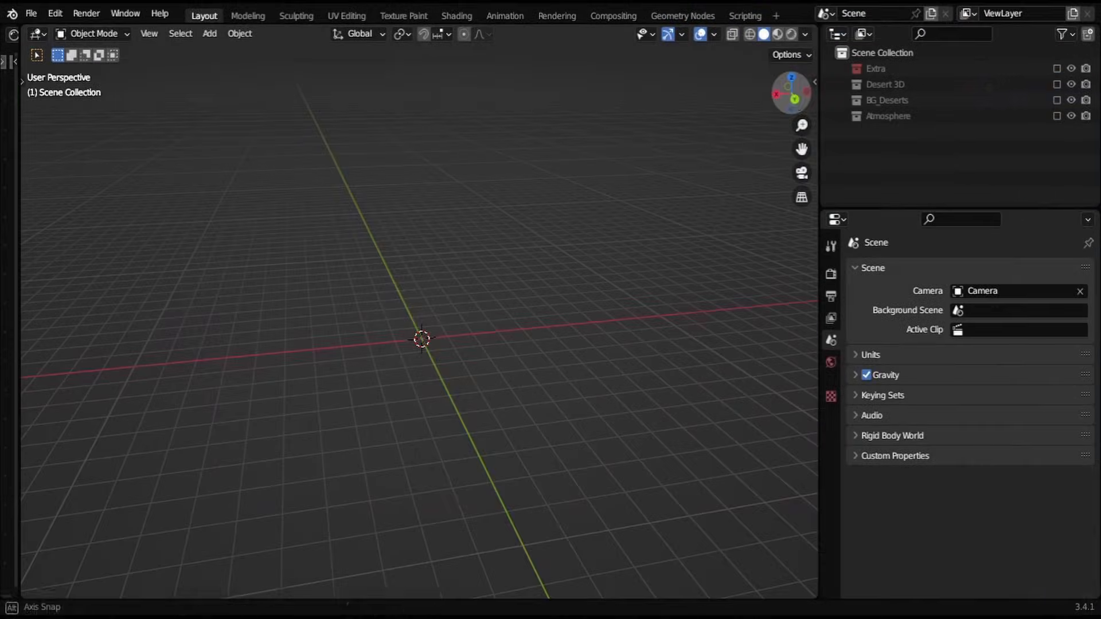
key(shift+a)
click(504, 243)
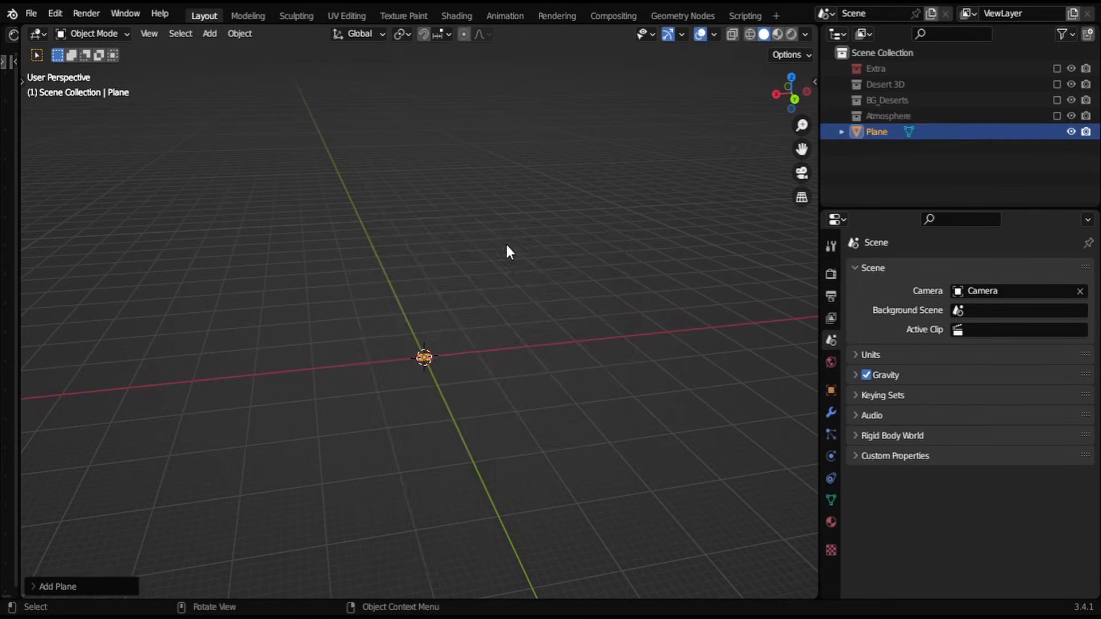
Step: Rotate the new plane 90 degrees about the global X axis so it stands upright
text(r)
text(x)
text(90)
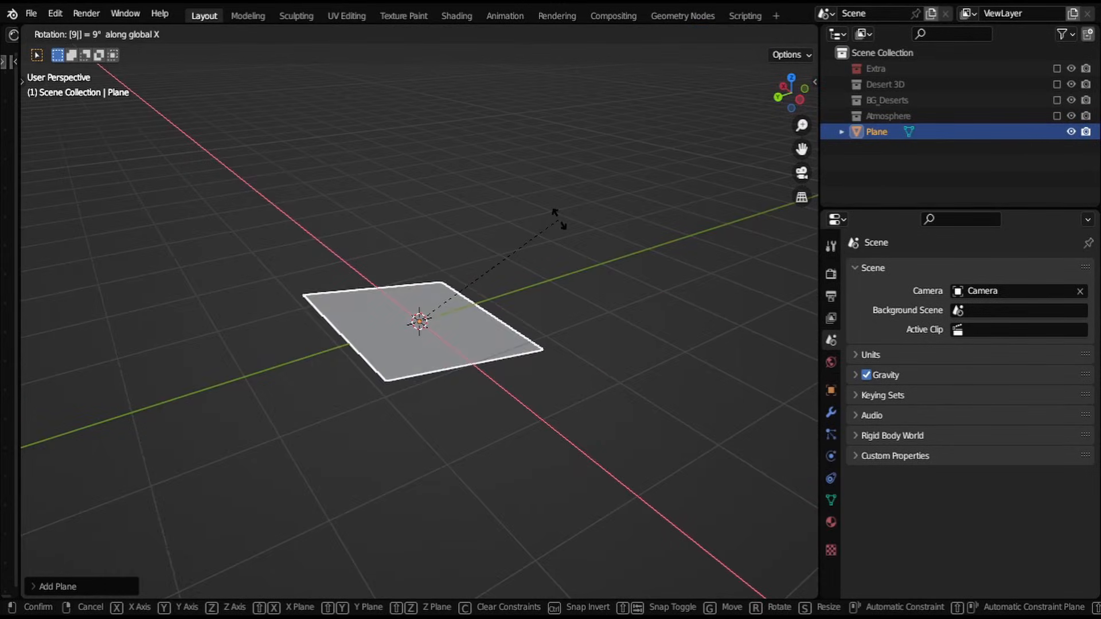
key(Return)
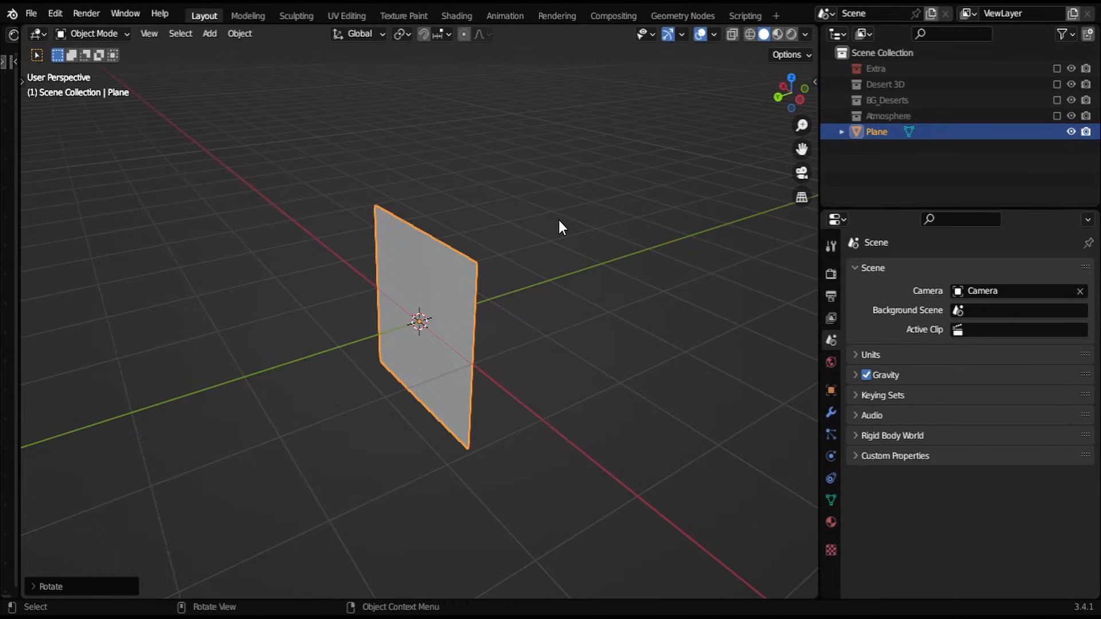
Step: Stretch the upright plane along X to nearly three times its width and enlarge it uniformly
click(778, 97)
key(s)
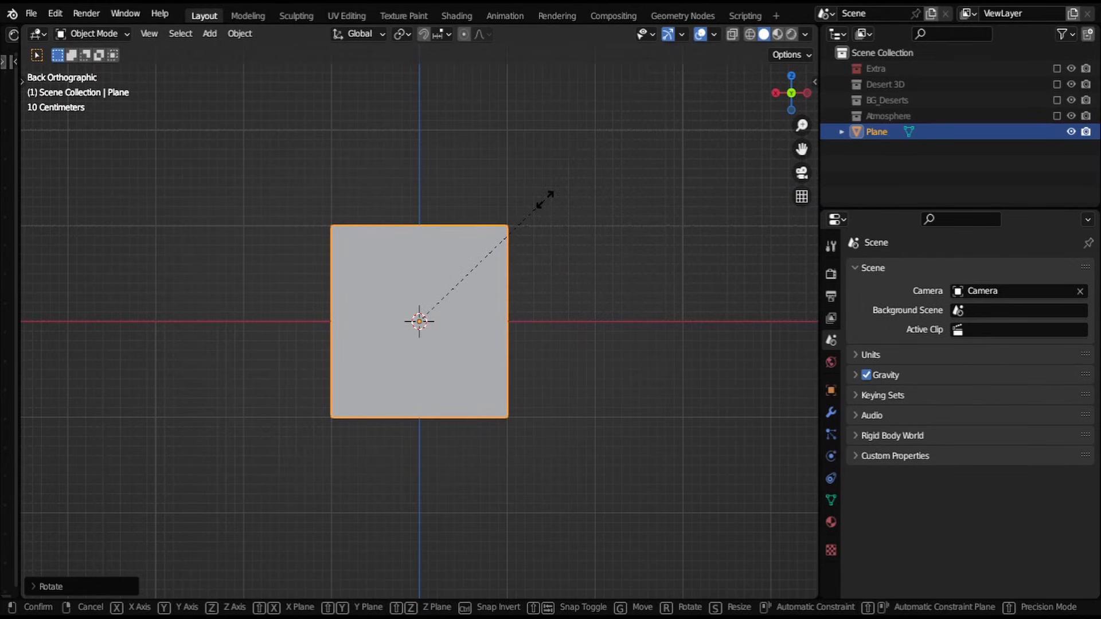
key(x)
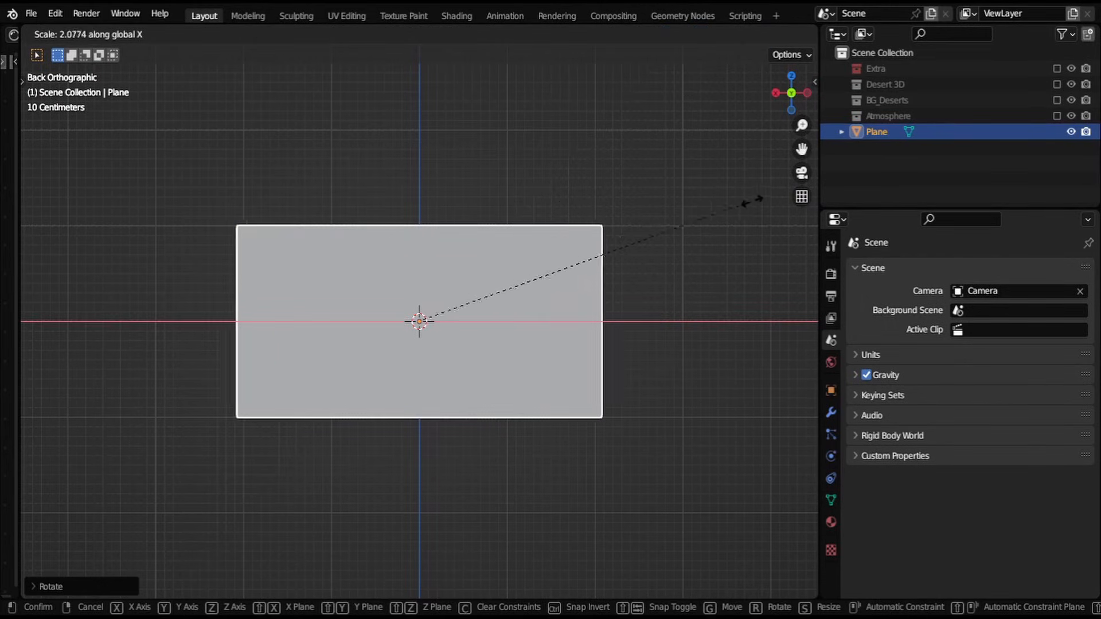
click(87, 219)
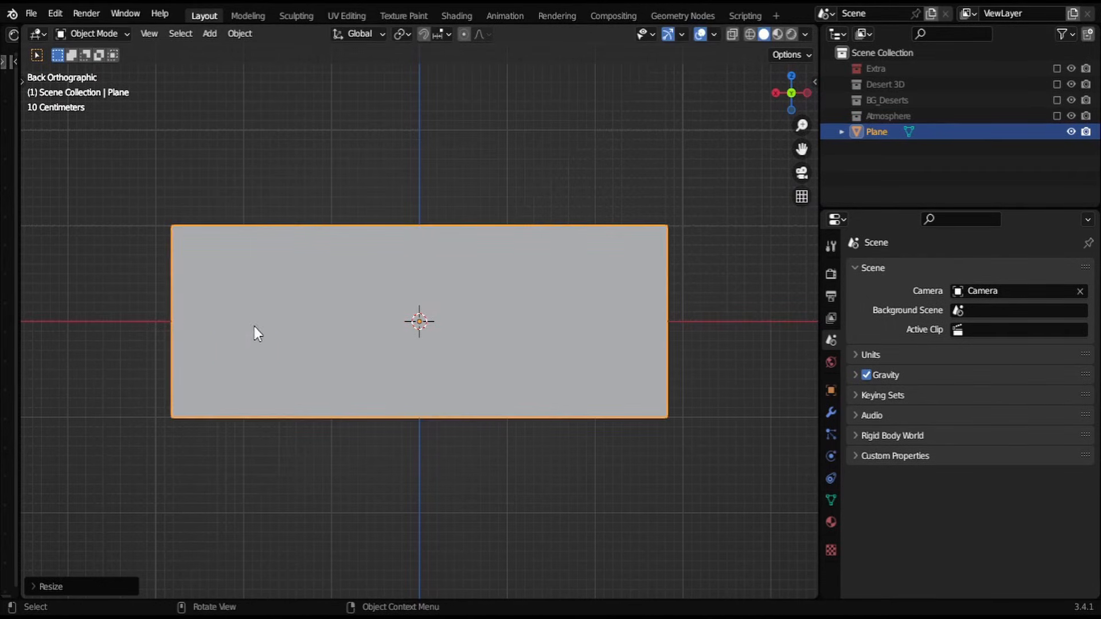
key(s)
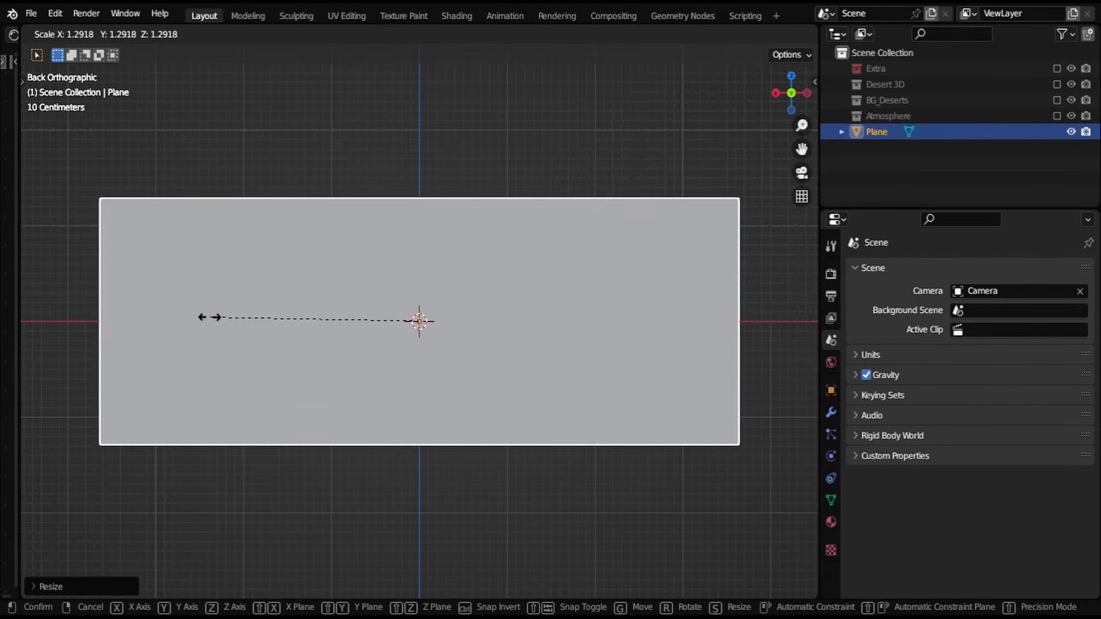
click(220, 310)
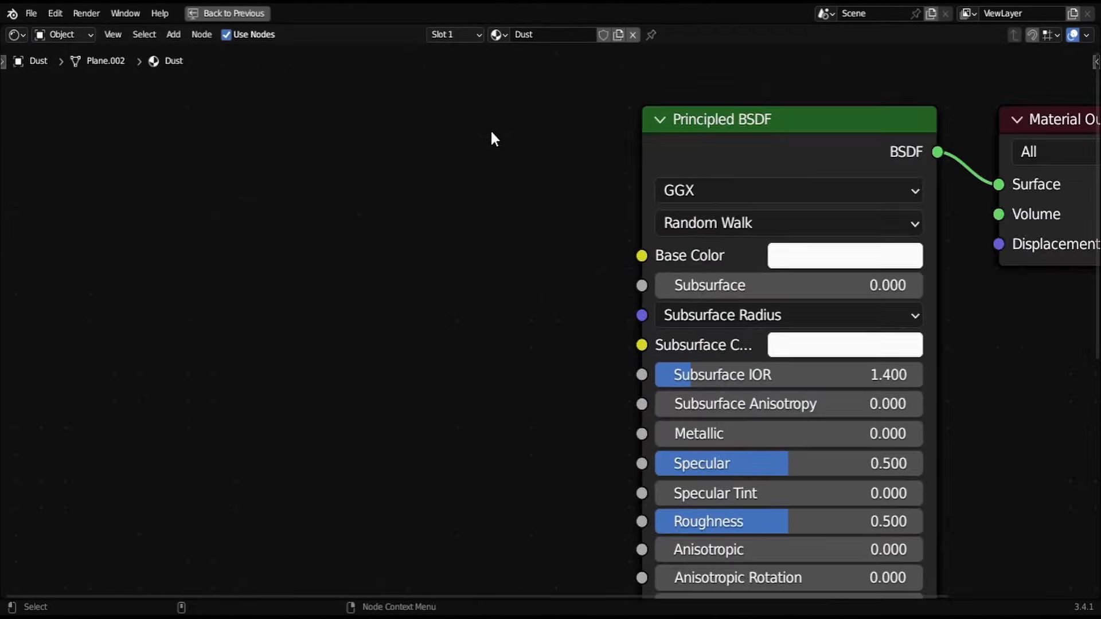
Step: Add a Gradient Texture node beside the Principled BSDF in the Dust material
scroll(490, 129, up, 2)
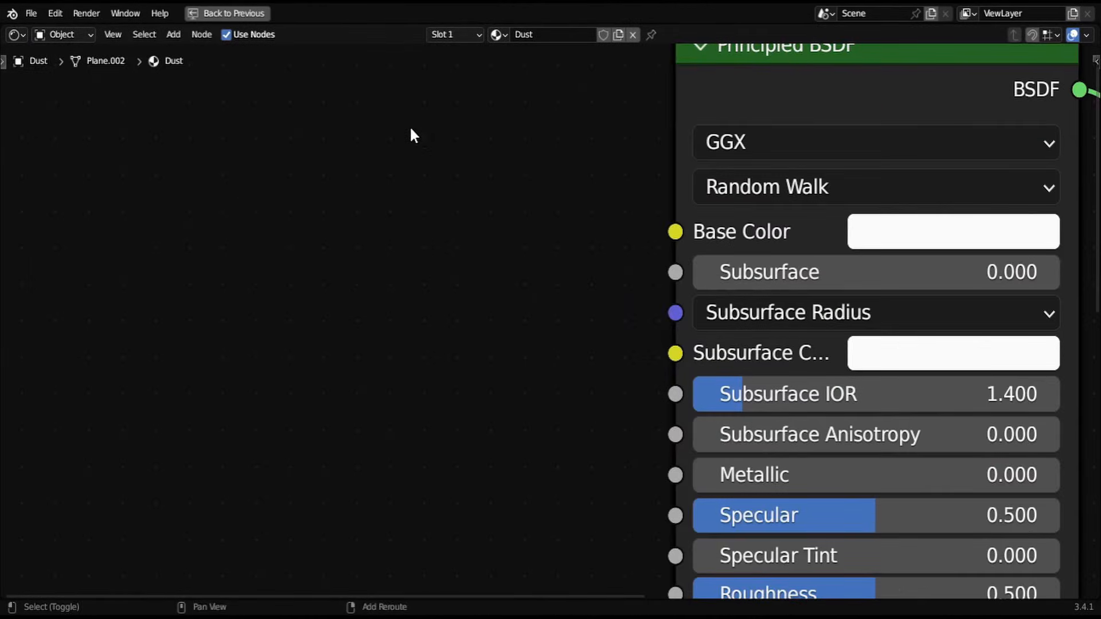
key(shift+a)
click(405, 119)
text(gradie)
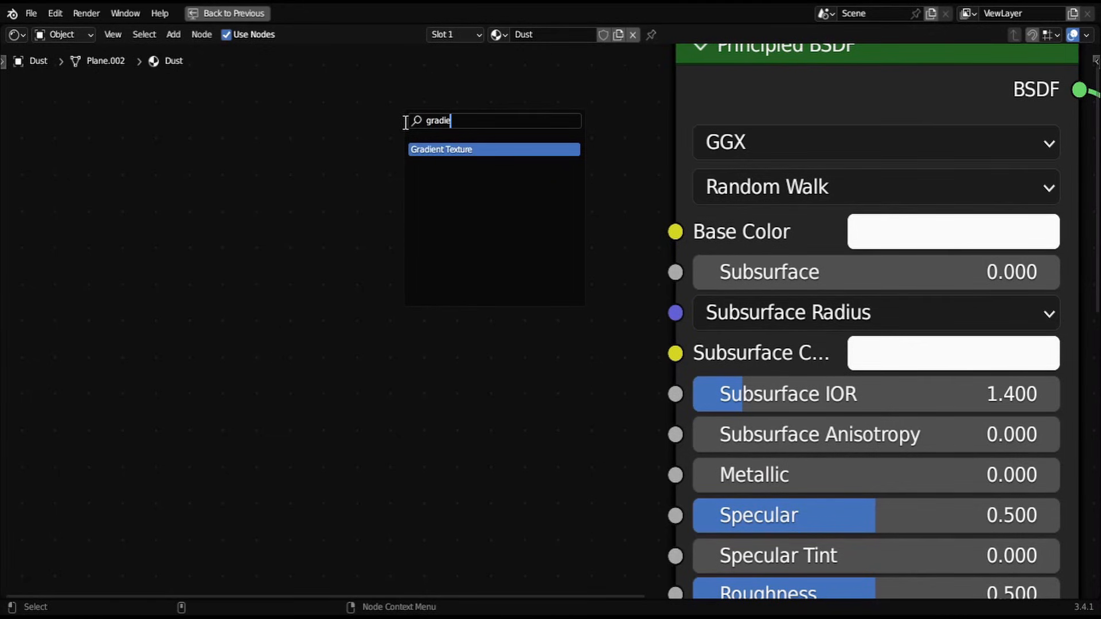
key(Return)
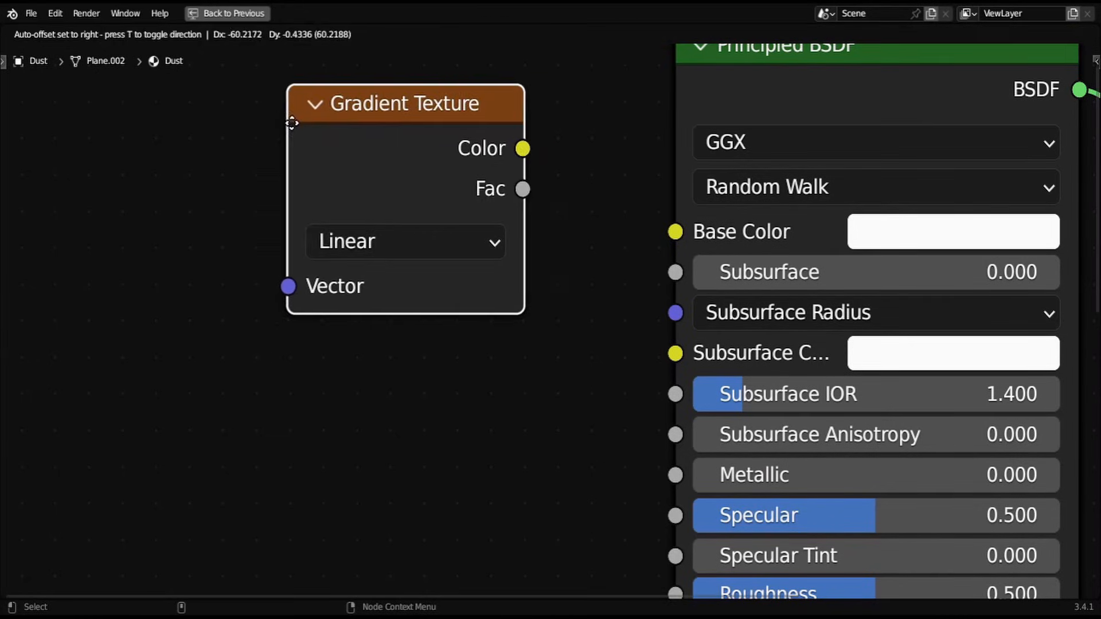
click(292, 123)
Step: Give the Gradient Texture an Object-coordinate Mapping setup, connect its Color to the Principled BSDF's Base Color, and restore the split layout
scroll(303, 236, down, 5)
shift+middle_drag(286, 234, 633, 207)
key(ctrl+t)
scroll(632, 206, down, 1)
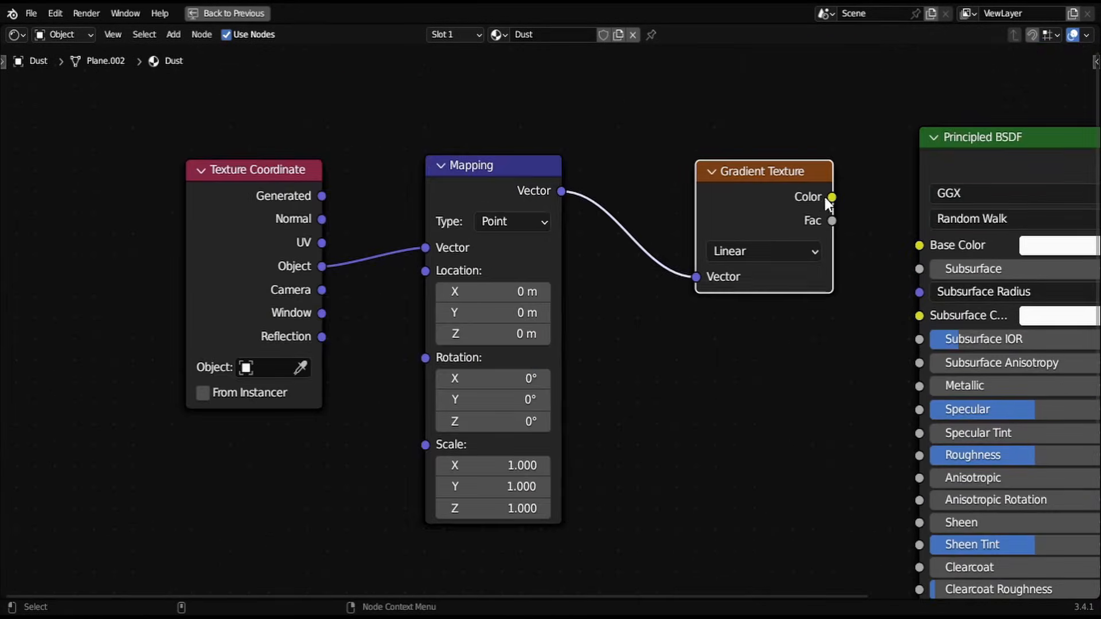
drag(831, 197, 919, 245)
key(ctrl+space)
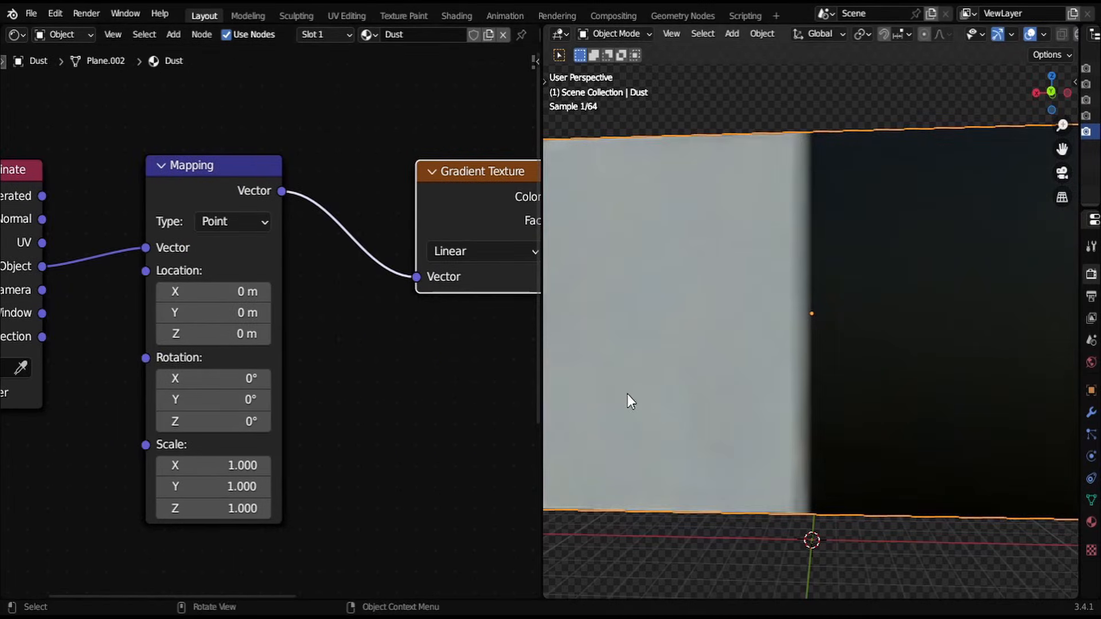
Step: Set the Gradient Texture's type to Spherical
click(447, 254)
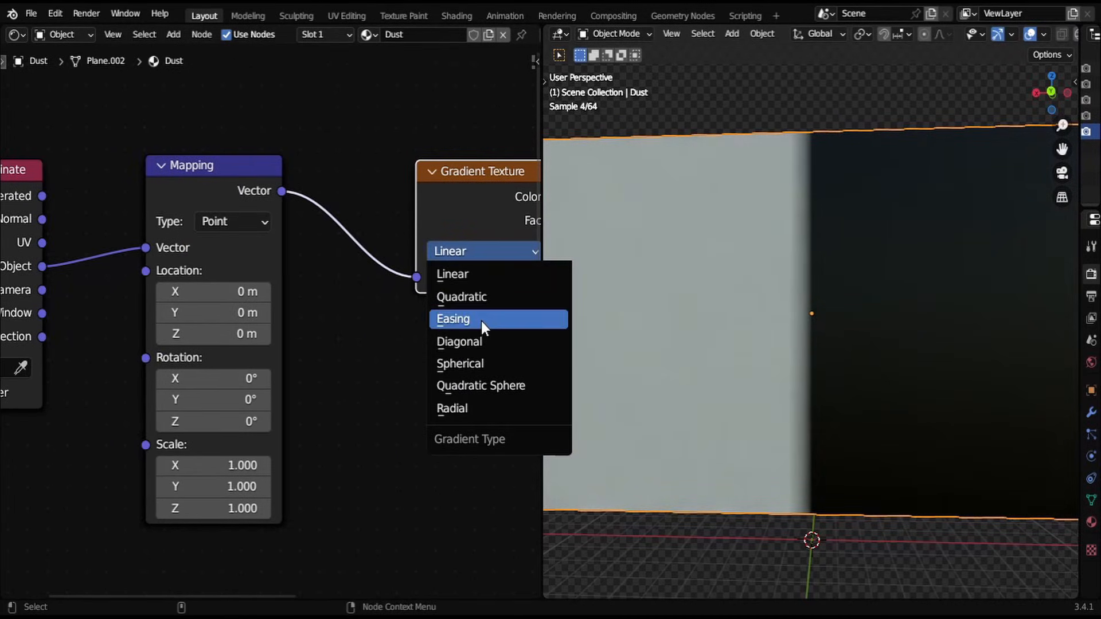
click(484, 366)
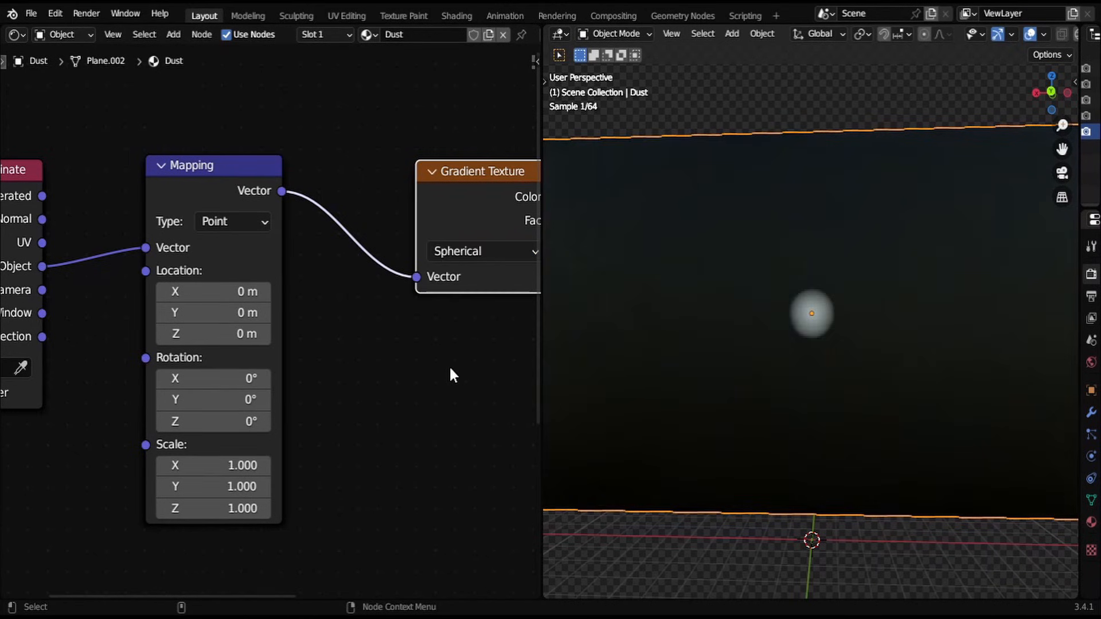
scroll(759, 272, down, 3)
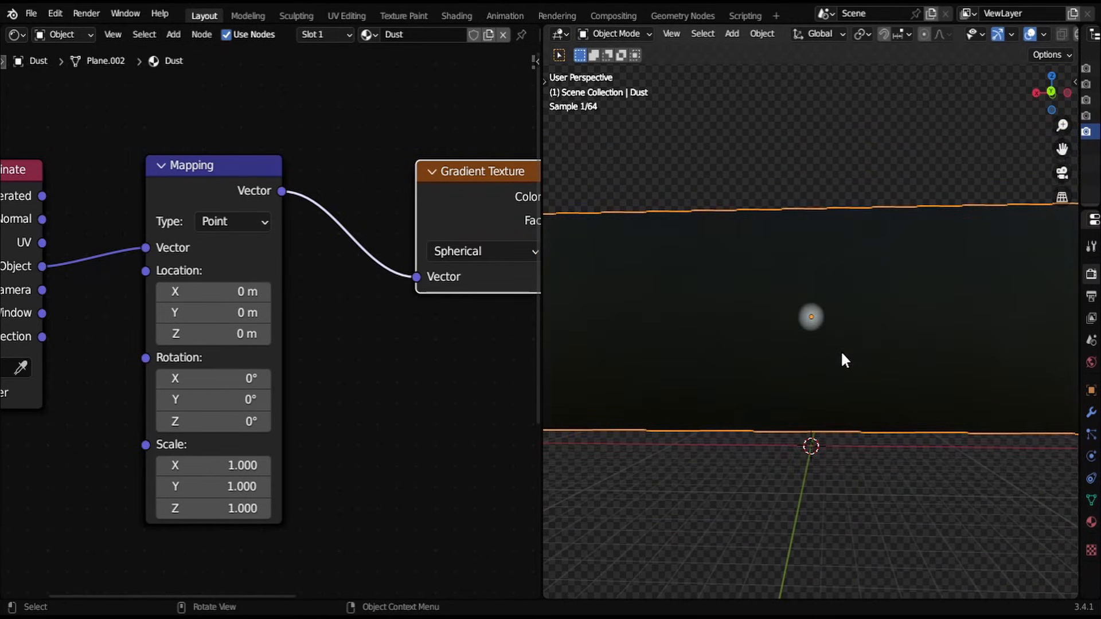
Step: Set the Mapping node's Scale to 0.1 on X, Y and Z
middle_drag(338, 431, 390, 263)
scroll(327, 294, up, 3)
drag(234, 300, 184, 372)
drag(258, 300, 258, 373)
text(0.1)
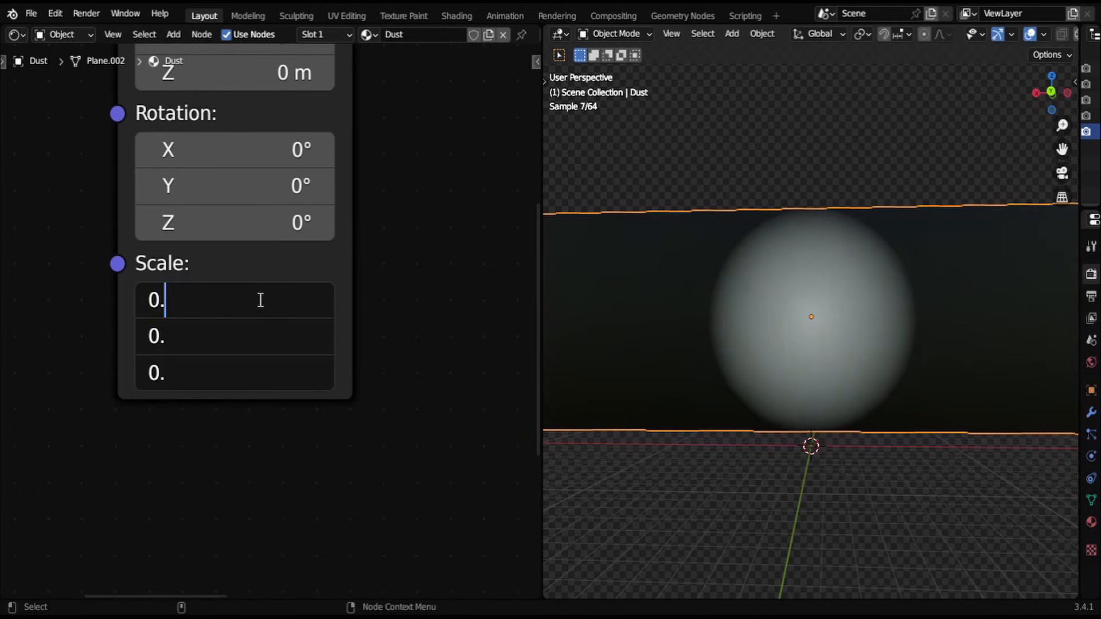
key(Return)
Step: Duplicate the Mapping node and insert the copy between the Texture Coordinate and the original Mapping node
scroll(273, 318, down, 4)
drag(239, 81, 320, 114)
middle_drag(364, 130, 372, 181)
drag(372, 182, 376, 165)
scroll(370, 160, up, 3)
key(shift+d)
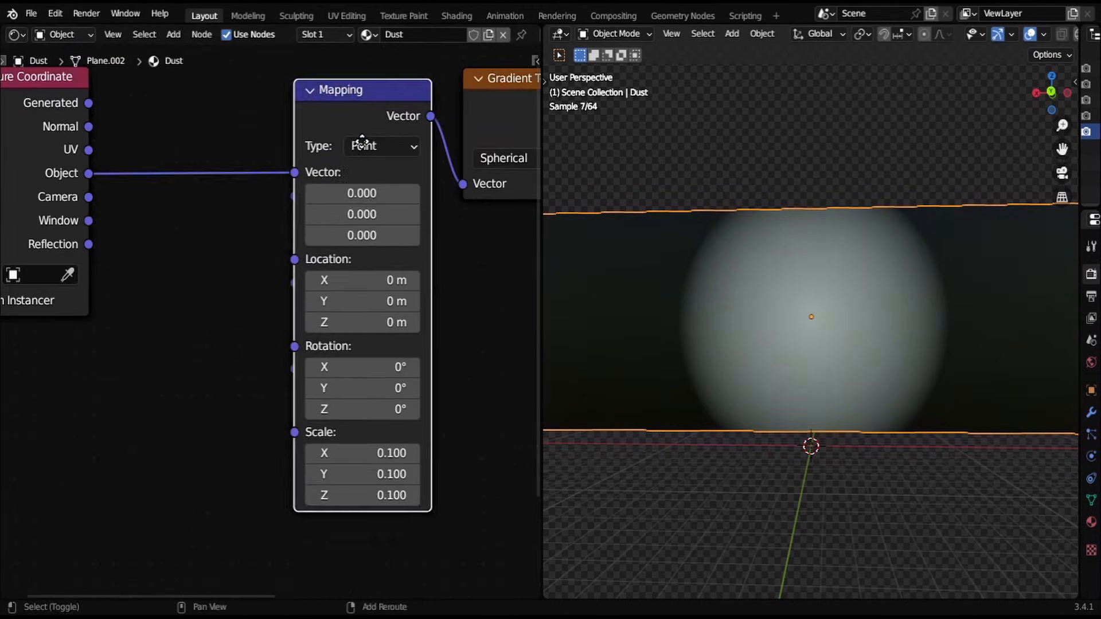
click(233, 147)
scroll(745, 201, down, 3)
drag(1037, 92, 1052, 109)
drag(225, 122, 239, 129)
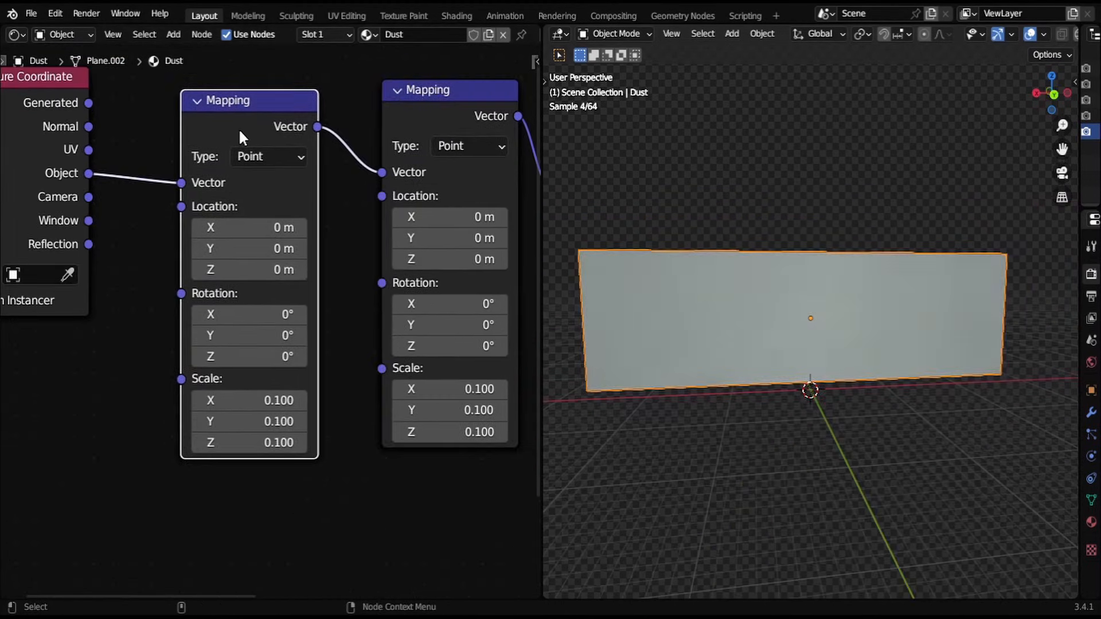
Step: Set the duplicated Mapping node's Scale to 0.41 on X and 1.2 on Y and Z
click(347, 464)
scroll(333, 462, up, 1)
scroll(316, 461, up, 1)
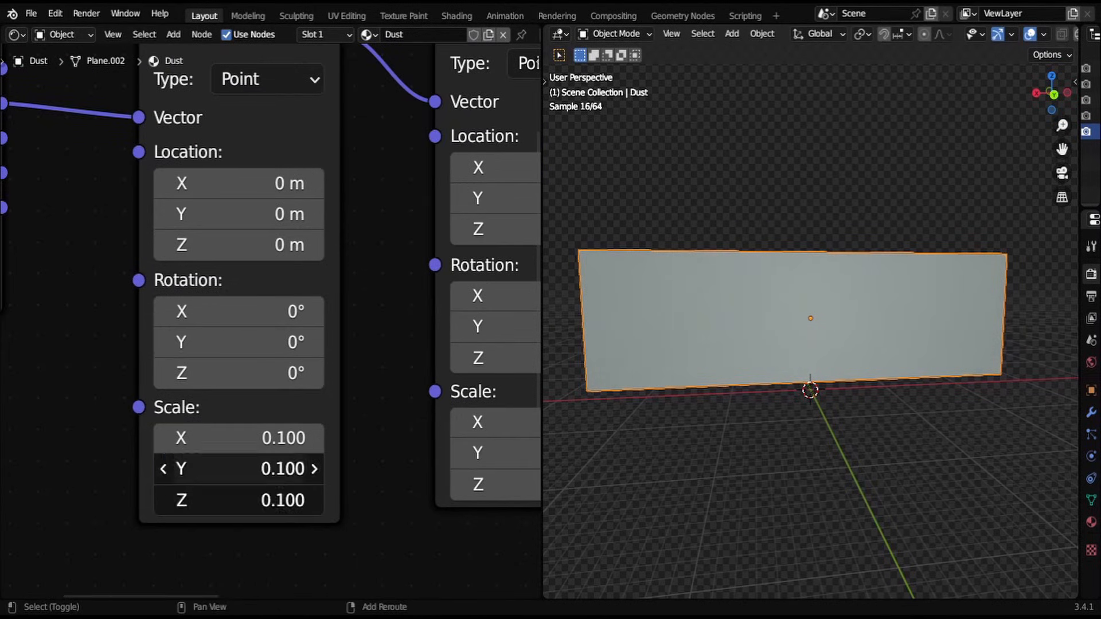
mouse_move(253, 499)
mouse_down()
mouse_move(252, 438)
mouse_move(321, 438)
mouse_move(306, 438)
mouse_up()
text(1.2)
key(Return)
Step: Add a Noise Texture node above the second Mapping node
scroll(347, 311, down, 9)
middle_drag(387, 103, 239, 229)
shift+middle_drag(344, 191, 382, 273)
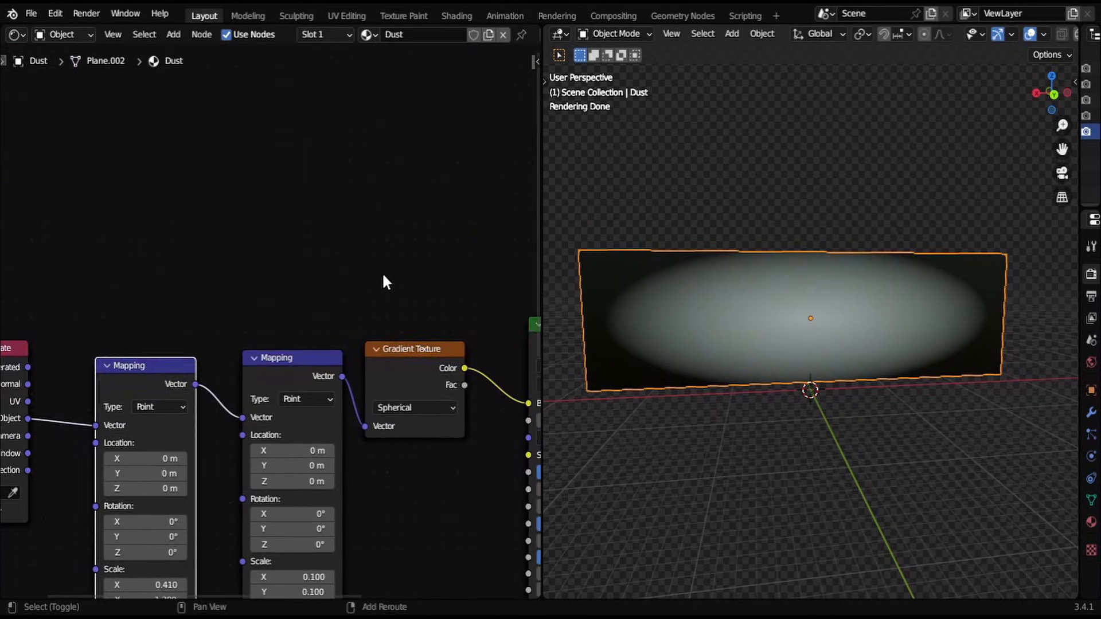
key(shift+a)
text(noi)
key(Return)
click(253, 195)
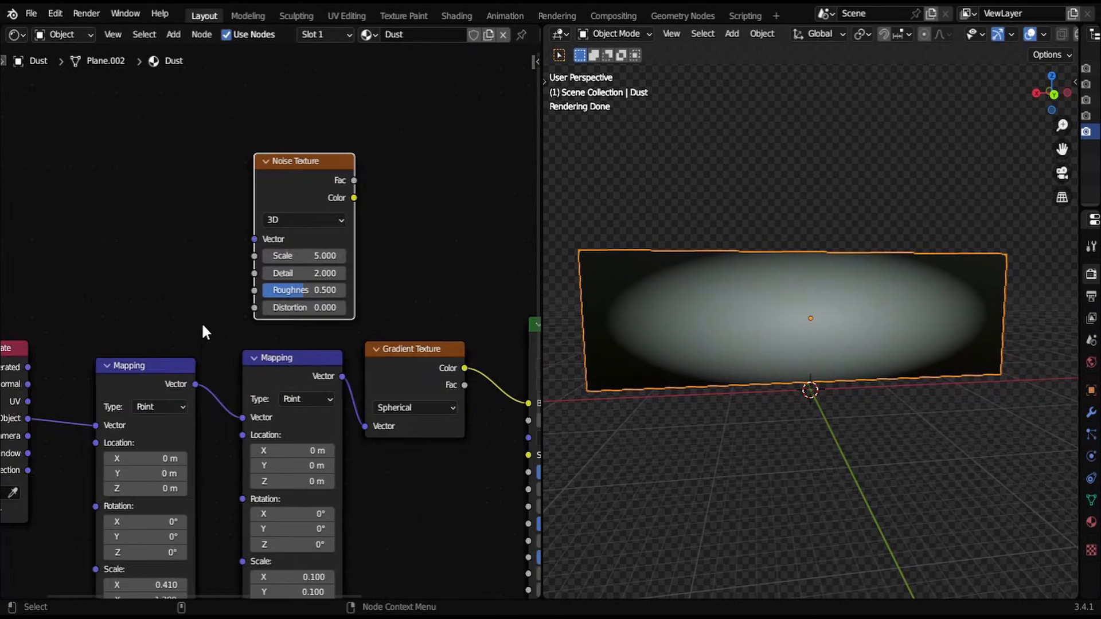
Step: Connect the first Mapping node's Vector to the Noise Texture, and the noise Fac to the Principled BSDF's Base Color
scroll(206, 383, up, 3)
scroll(201, 383, down, 4)
drag(142, 365, 109, 345)
scroll(138, 349, up, 3)
shift+middle_drag(164, 356, 154, 168)
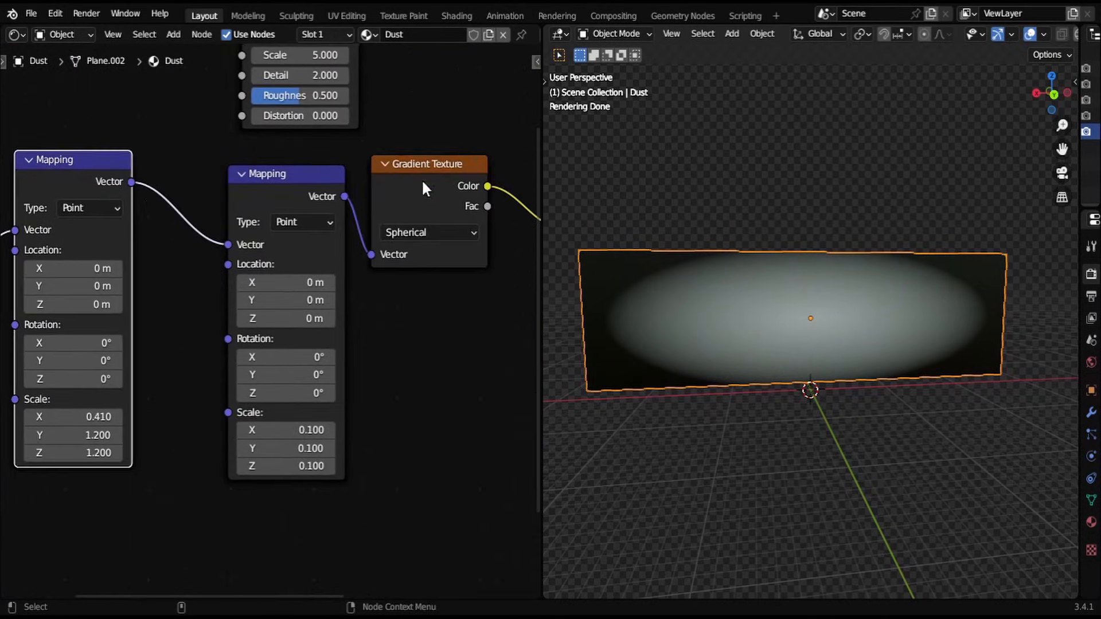
drag(422, 181, 429, 182)
middle_drag(210, 178, 237, 329)
drag(159, 333, 268, 187)
middle_drag(402, 212, 171, 269)
drag(356, 442, 360, 435)
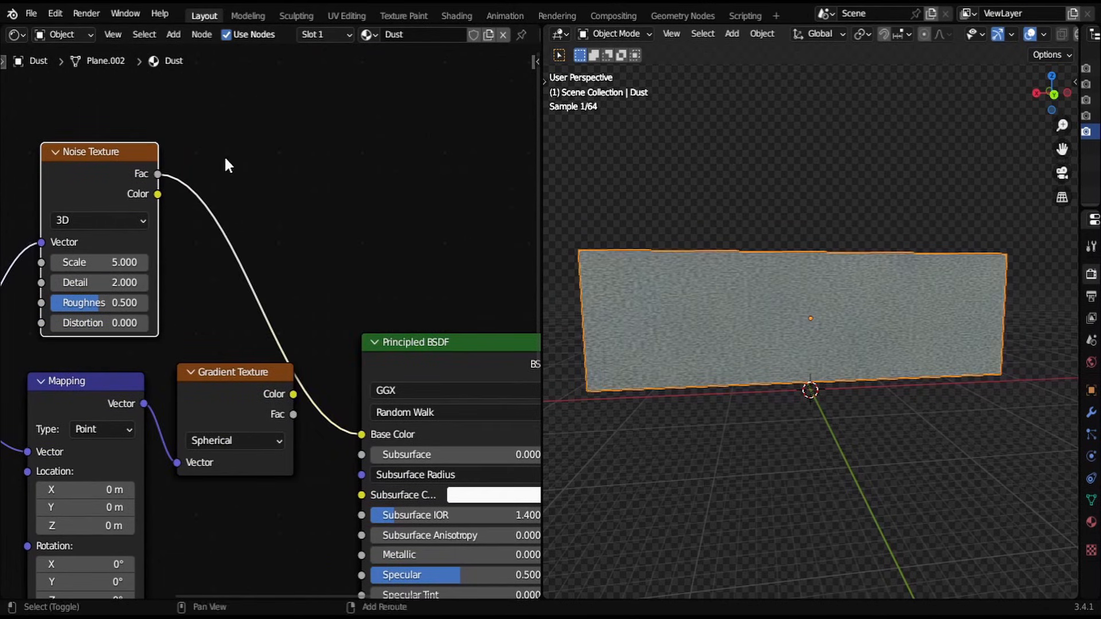
Step: Insert a ColorRamp after the Noise Texture and move its black stop to position 0.293
text(col)
key(Return)
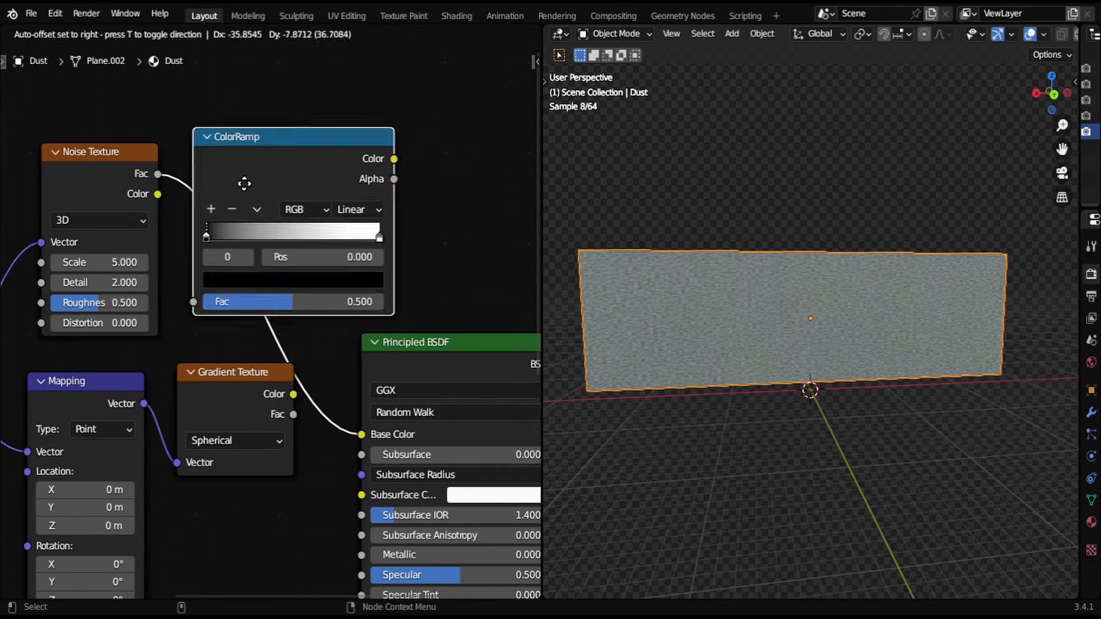
click(294, 163)
scroll(294, 163, up, 3)
drag(294, 166, 307, 200)
scroll(797, 307, up, 8)
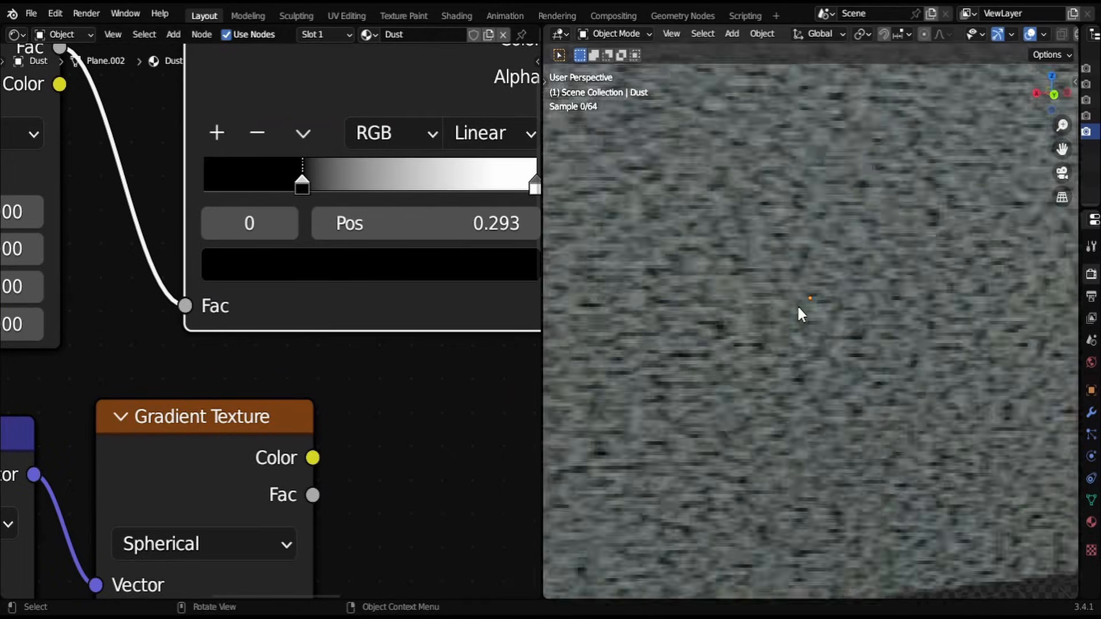
Step: Set the Noise Texture's Scale to 0.51
shift+middle_drag(124, 241, 339, 240)
click(338, 241)
scroll(274, 354, down, 3)
shift+middle_drag(302, 324, 410, 386)
scroll(318, 270, up, 3)
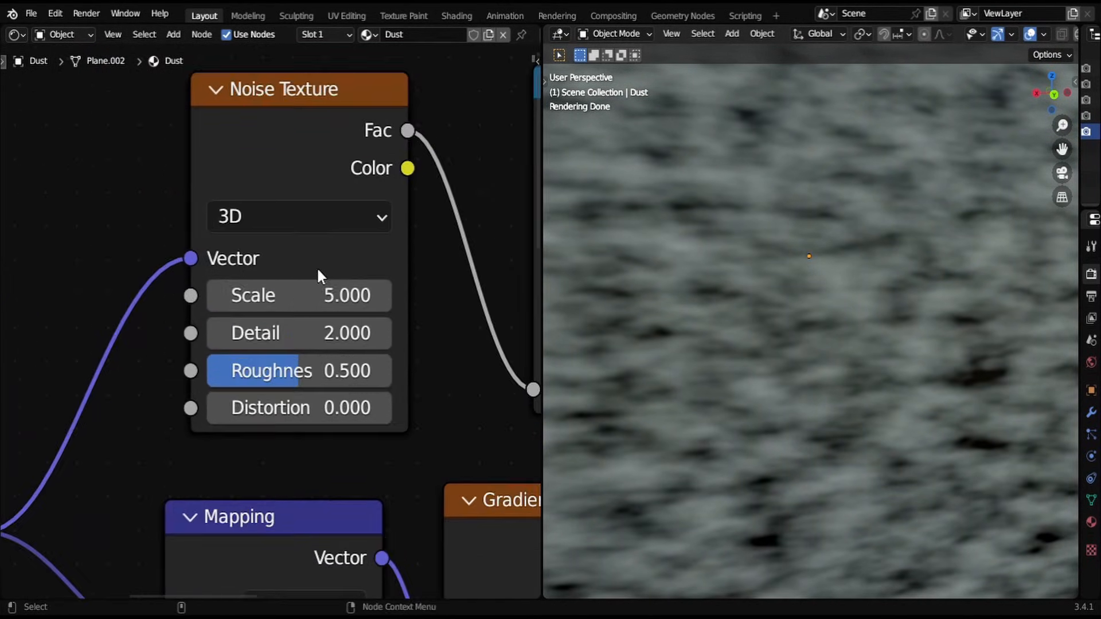
drag(320, 295, 298, 296)
scroll(924, 295, down, 8)
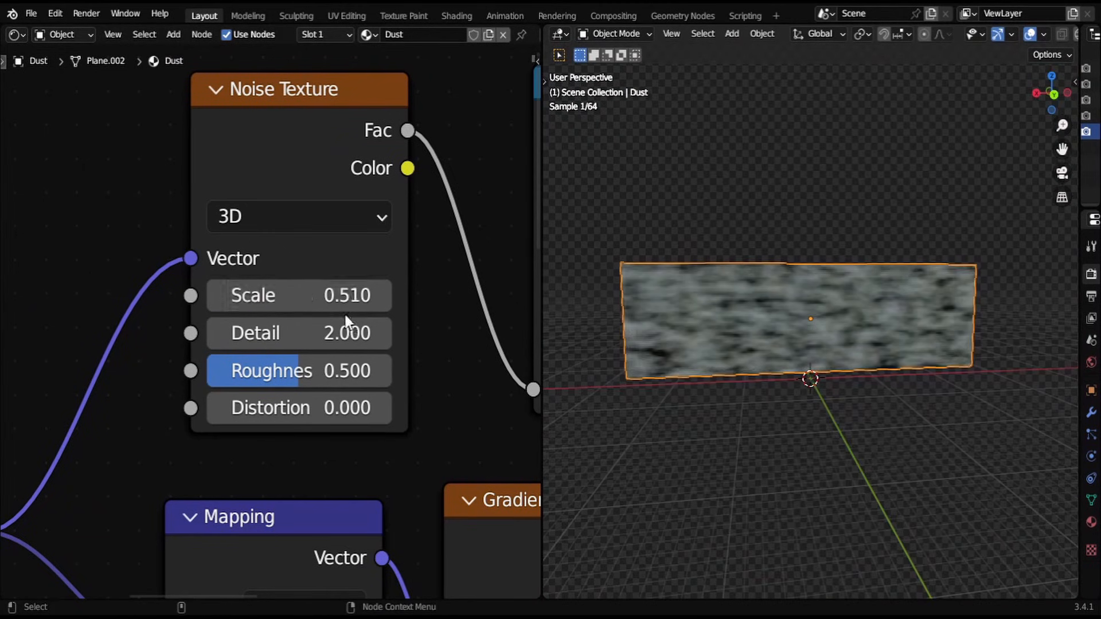
Step: Set the Noise Texture's Detail to 3 and its Roughness to 0.55
scroll(344, 312, up, 1)
scroll(926, 255, up, 3)
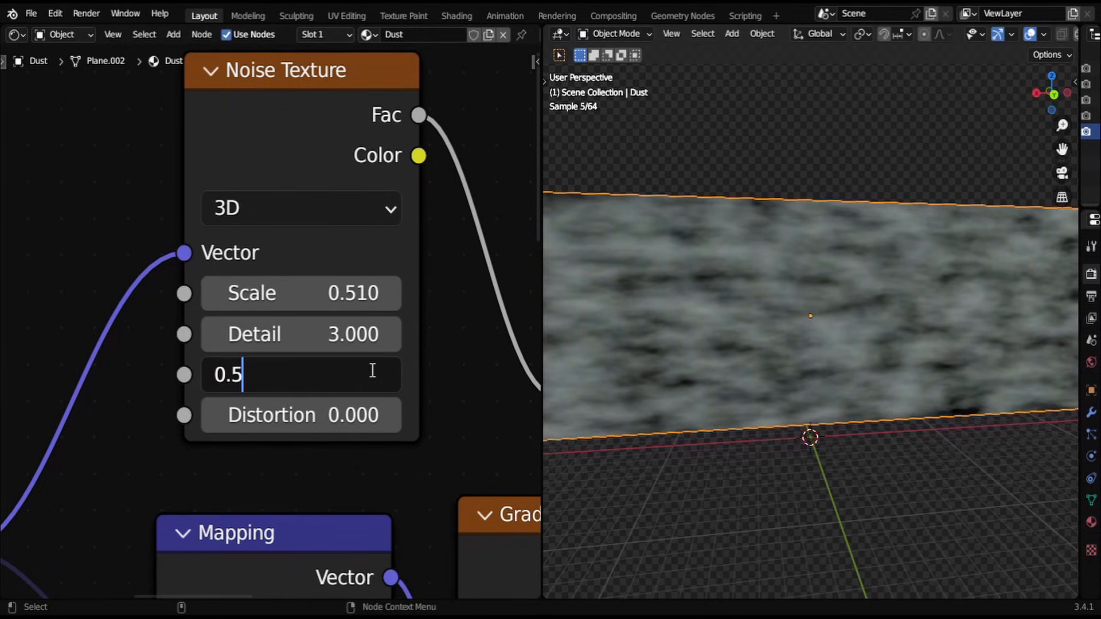
key(Return)
Step: Multiply the gradient color with the ColorRamp color at Factor 1.0, and add another Mix color node after the Multiply
scroll(409, 370, down, 4)
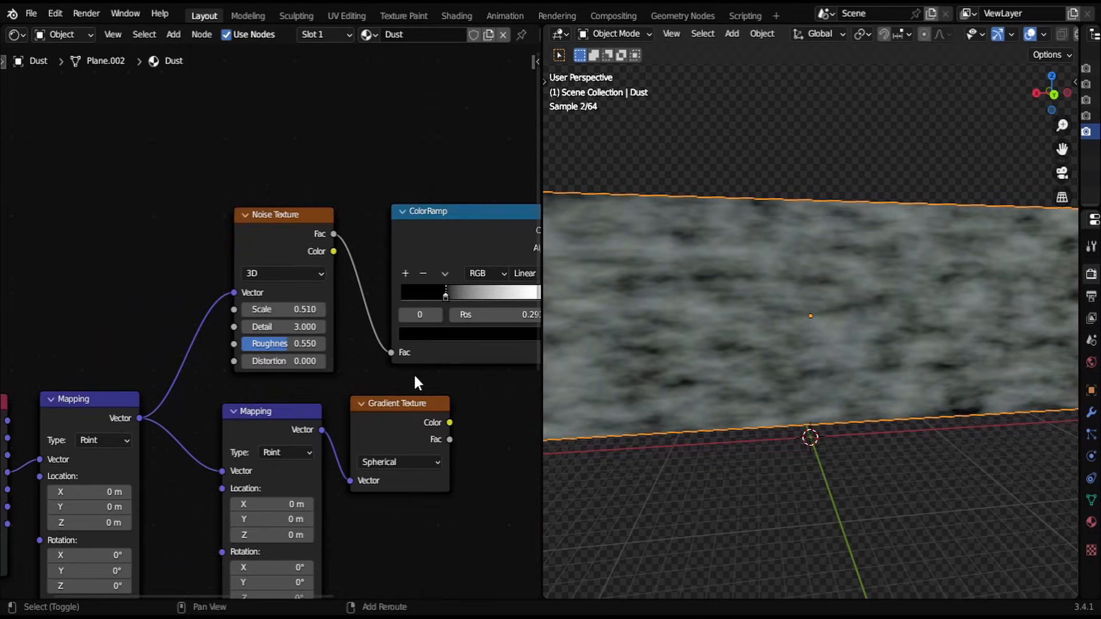
click(391, 158)
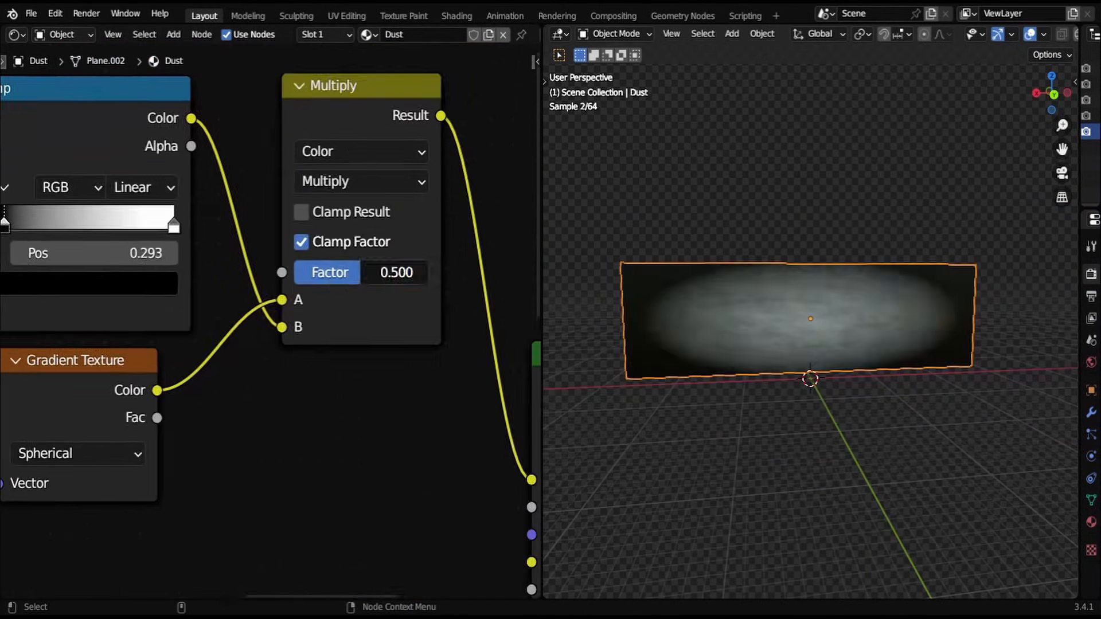
scroll(218, 236, up, 3)
drag(211, 236, 218, 236)
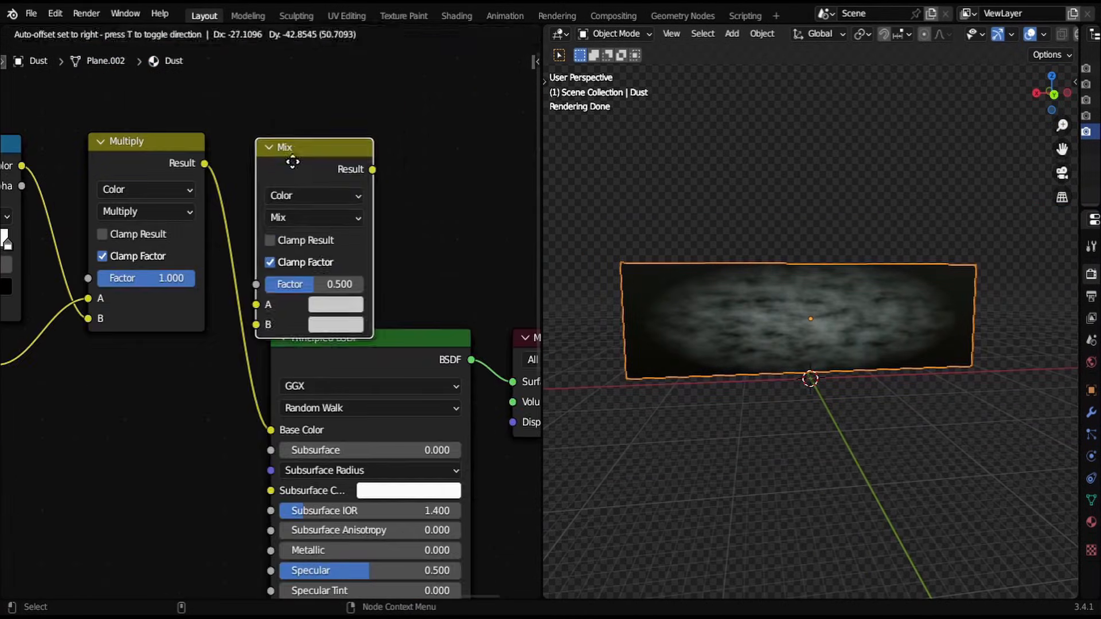
click(331, 337)
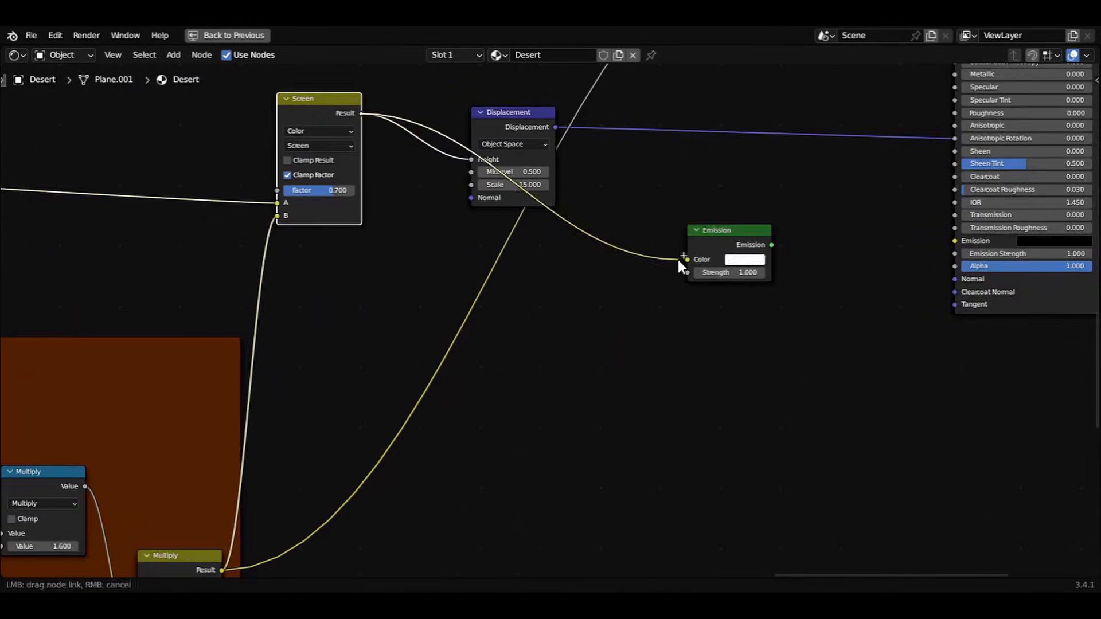
Step: Connect the Emission shader to the Material Output's Surface input in the Desert material
drag(343, 365, 846, 281)
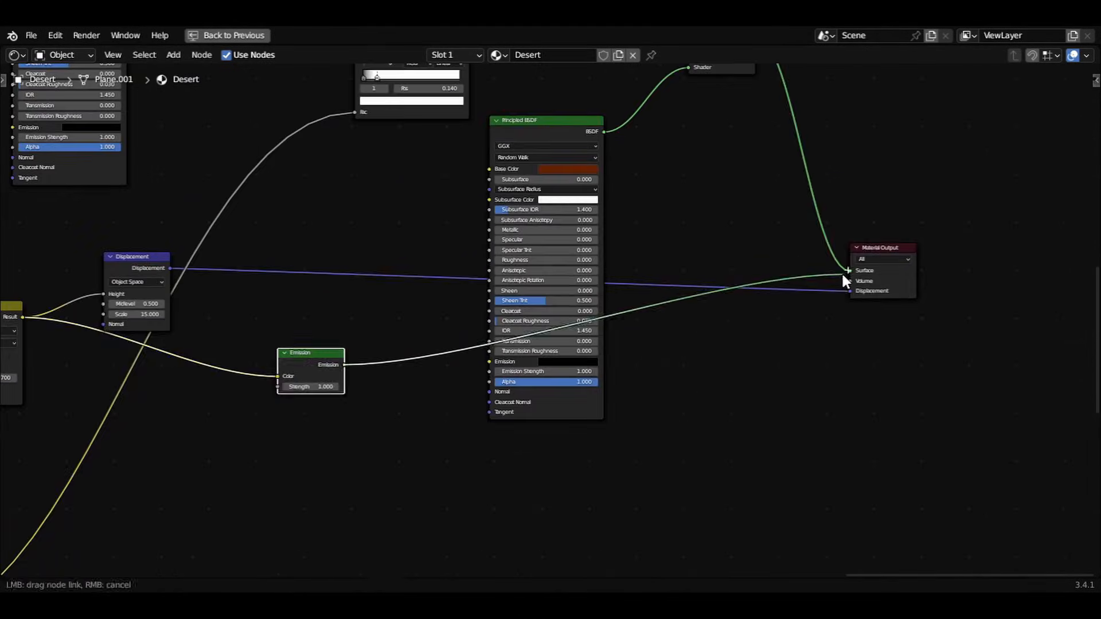
click(591, 254)
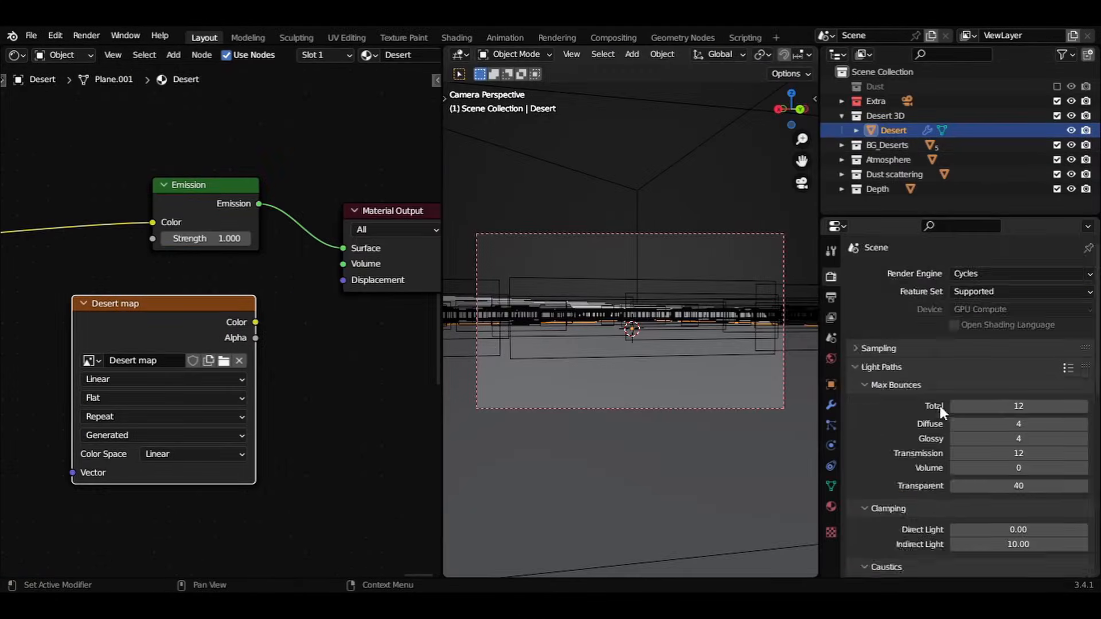
scroll(871, 484, down, 5)
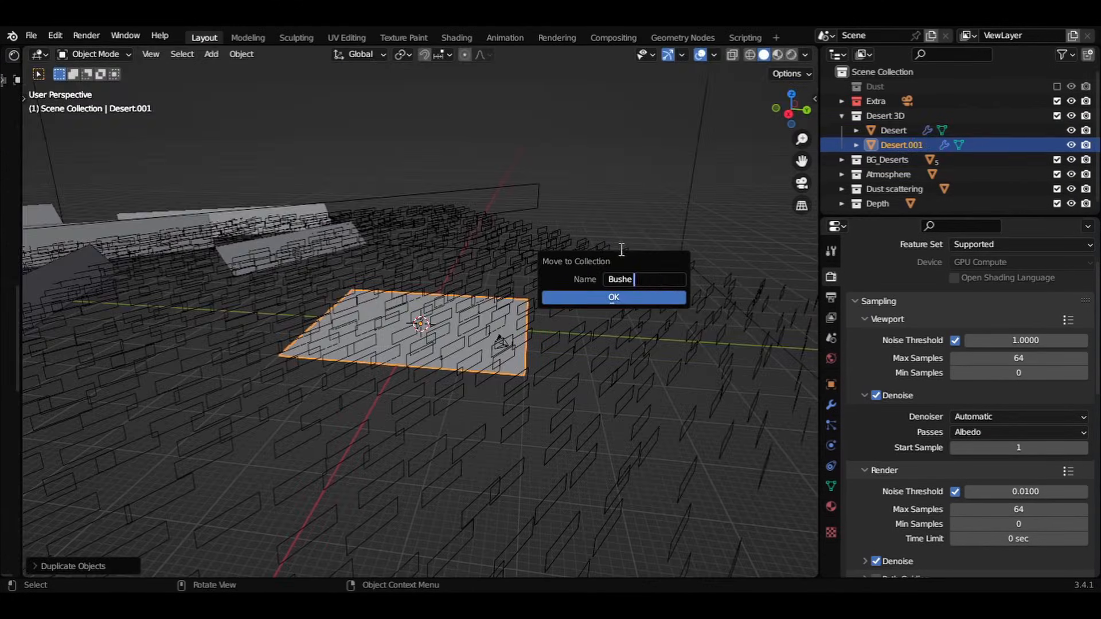
Step: Add a Geometry Nodes modifier to the duplicated desert plane and insert a Distribute Points on Faces node in its node tree
click(830, 507)
click(831, 404)
click(874, 273)
click(929, 359)
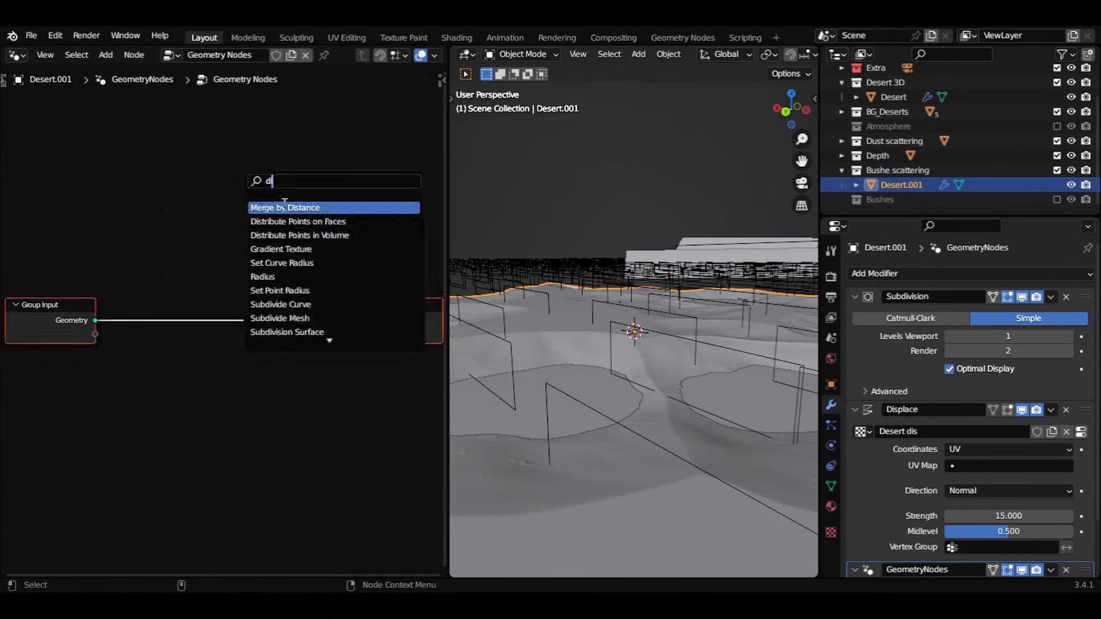
click(297, 221)
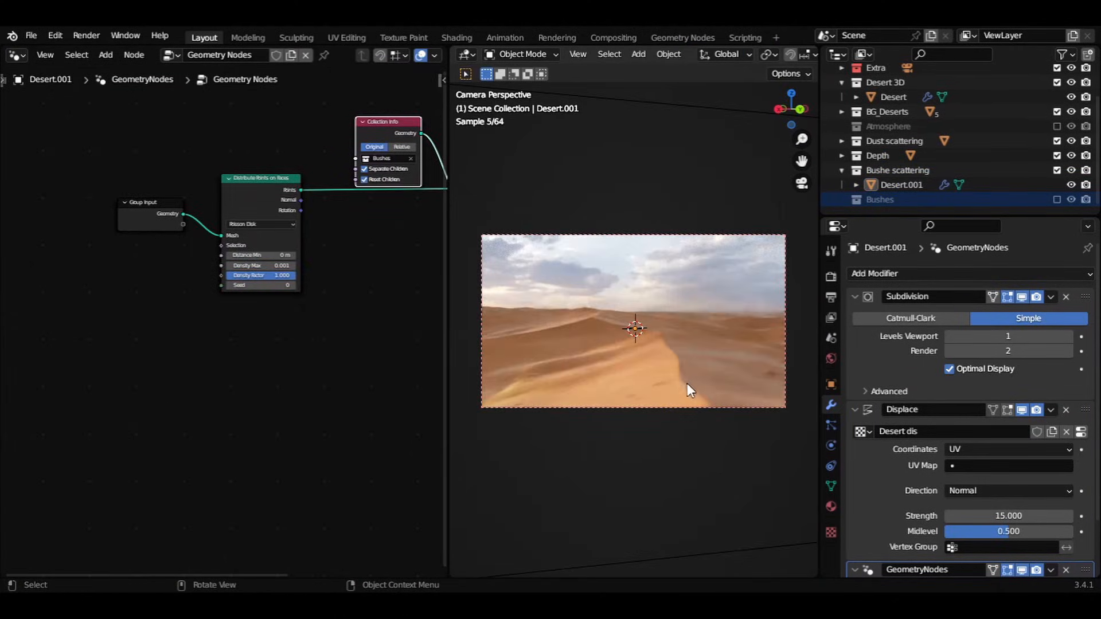
Step: Add a Viewer node and connect the Group Input's Geometry to it
key(shift+a)
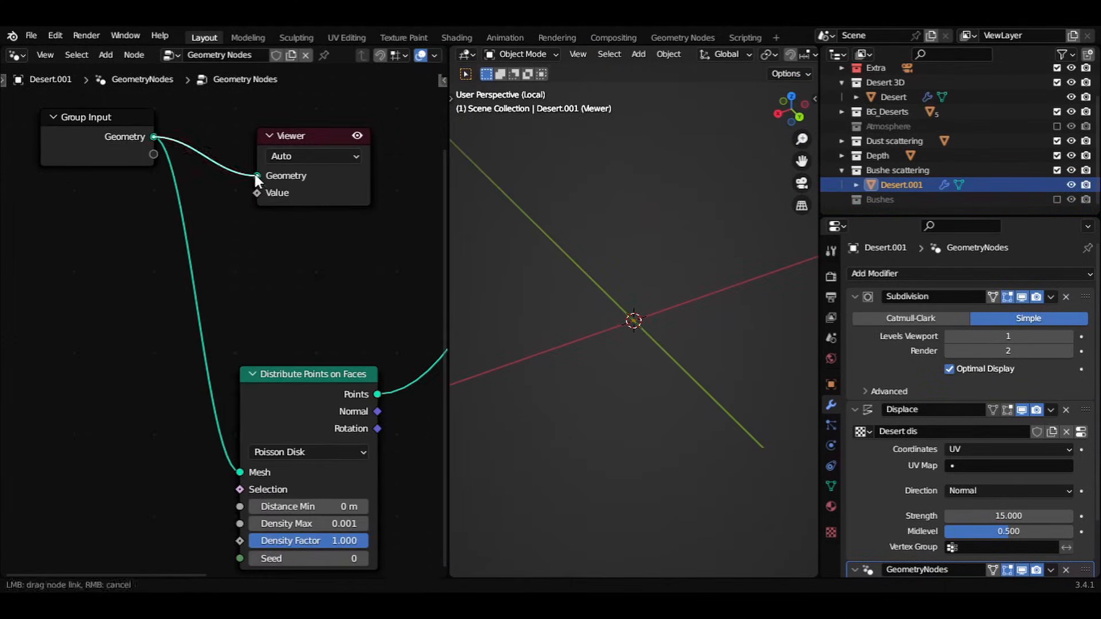
drag(254, 171, 258, 176)
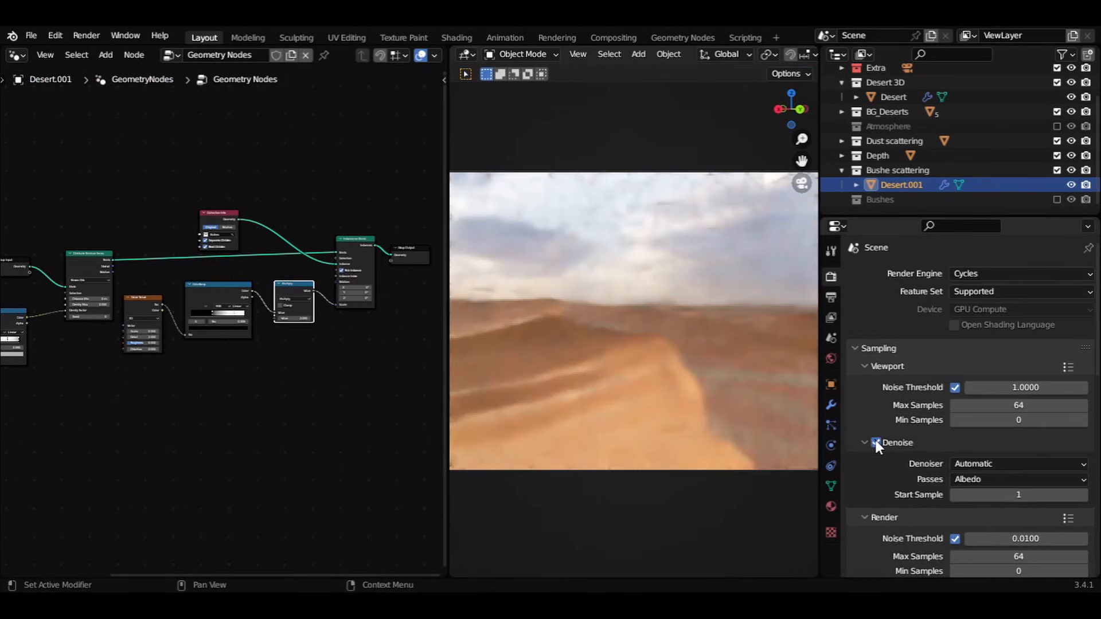
Step: Toggle denoising for the viewport render in the Cycles sampling settings
click(875, 442)
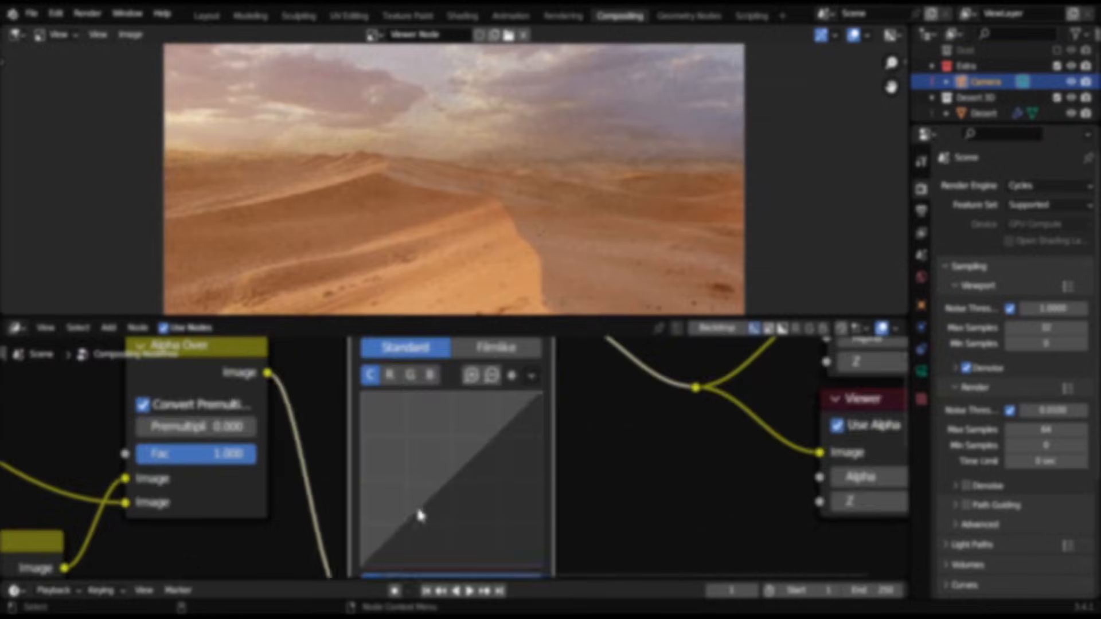
Step: Adjust the combined curve of the RGB Curves node following Alpha Over in the compositing tree to grade the desert image
drag(418, 511, 469, 457)
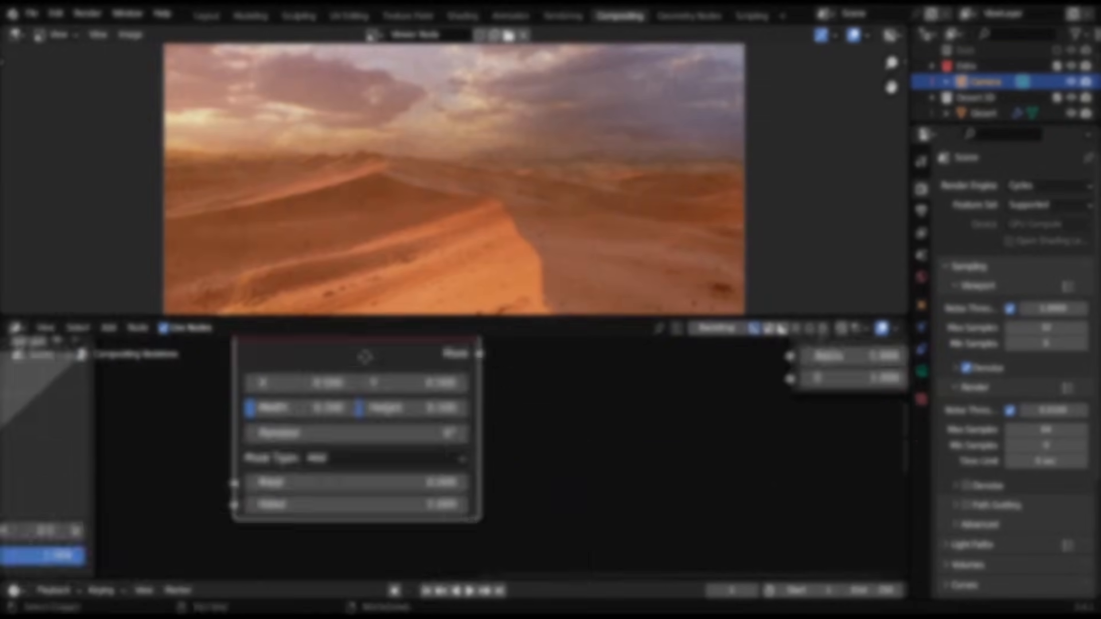